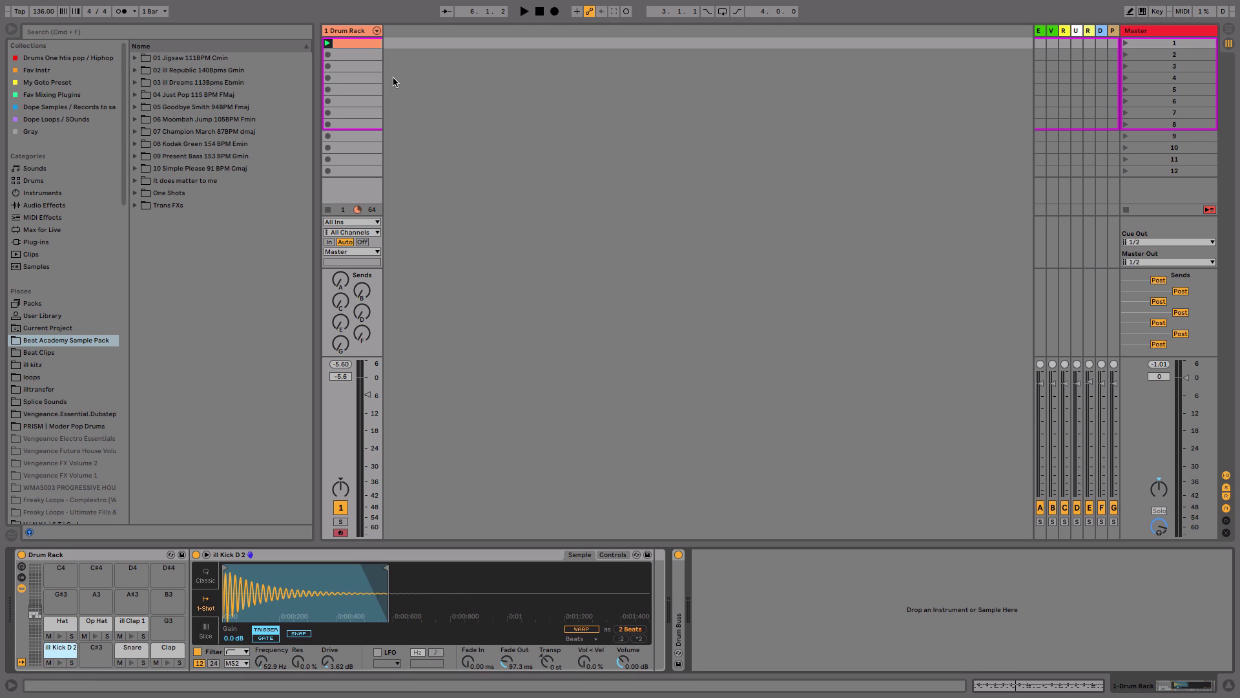
Open the Drum Rack clip's notes, play the beat and audition the Op Hat part.
click(353, 42)
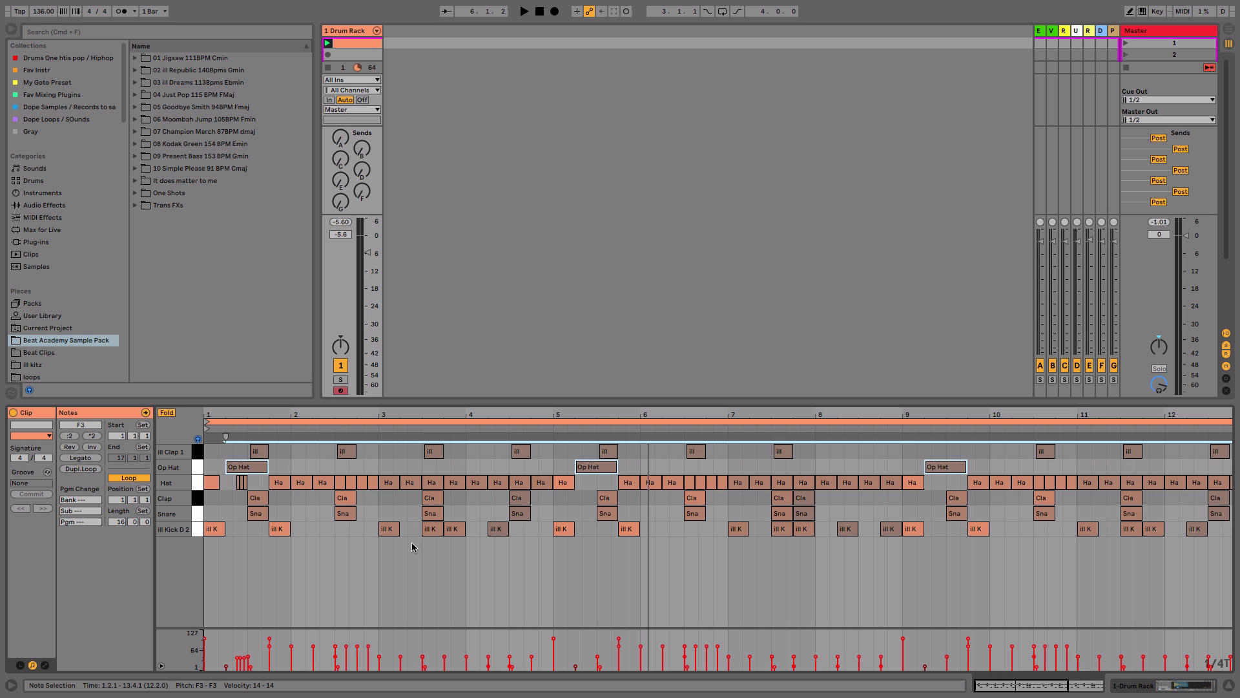
key(space)
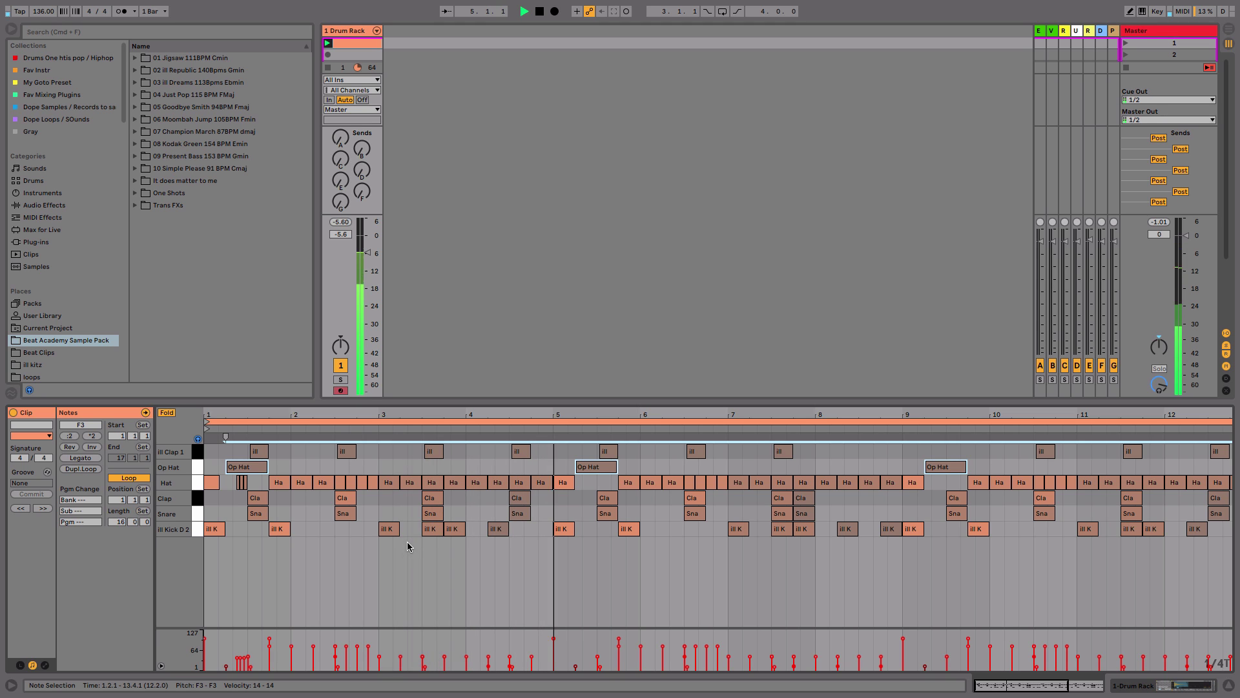
key(space)
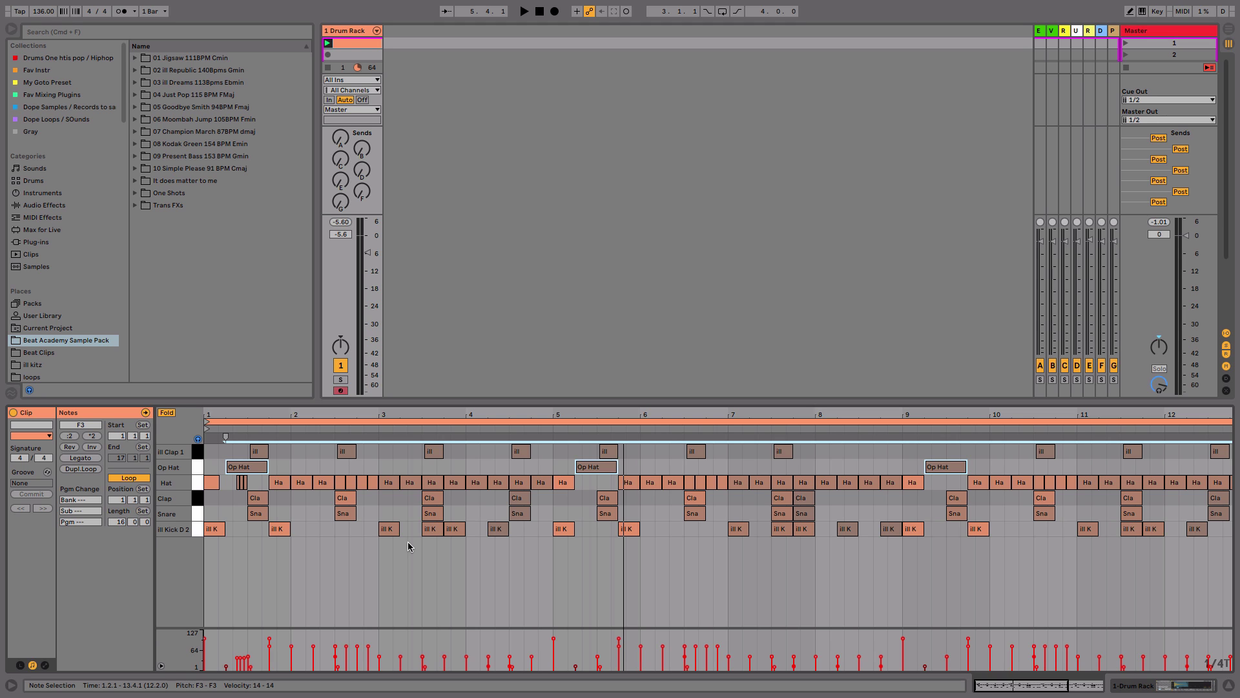
click(197, 468)
Expand the drum rack's chains in the mixer and add the Flanger audio effect to the Op Hat chain.
click(40, 205)
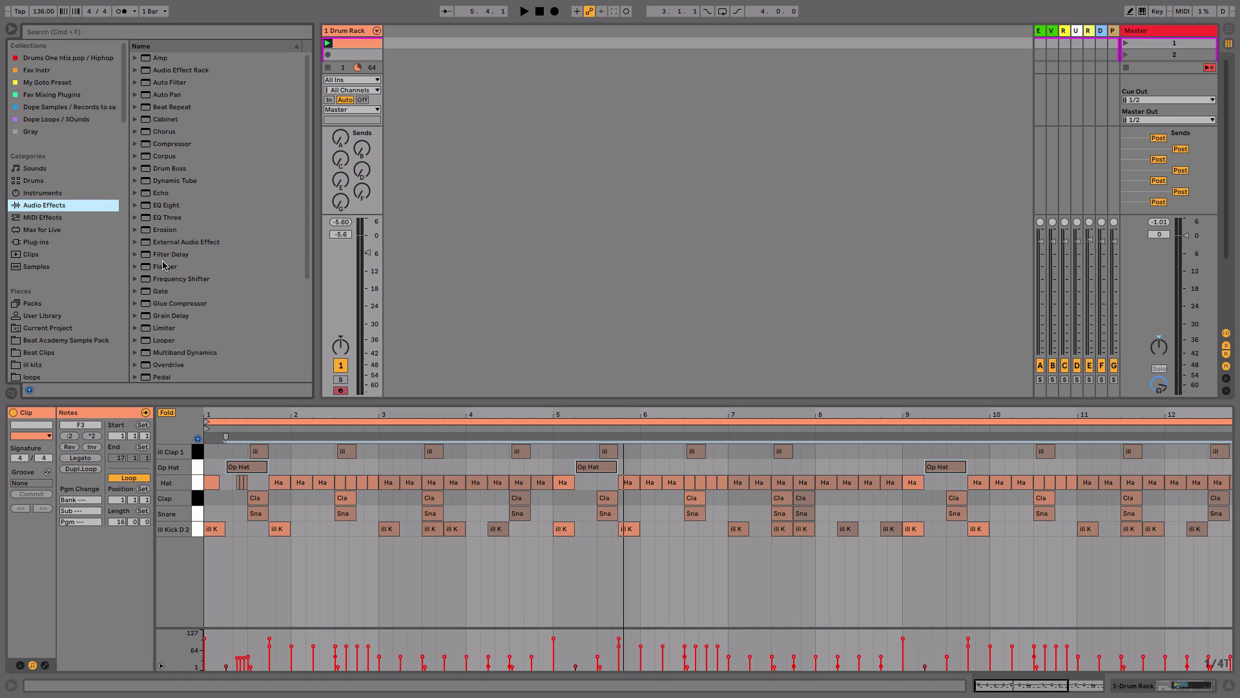
click(164, 267)
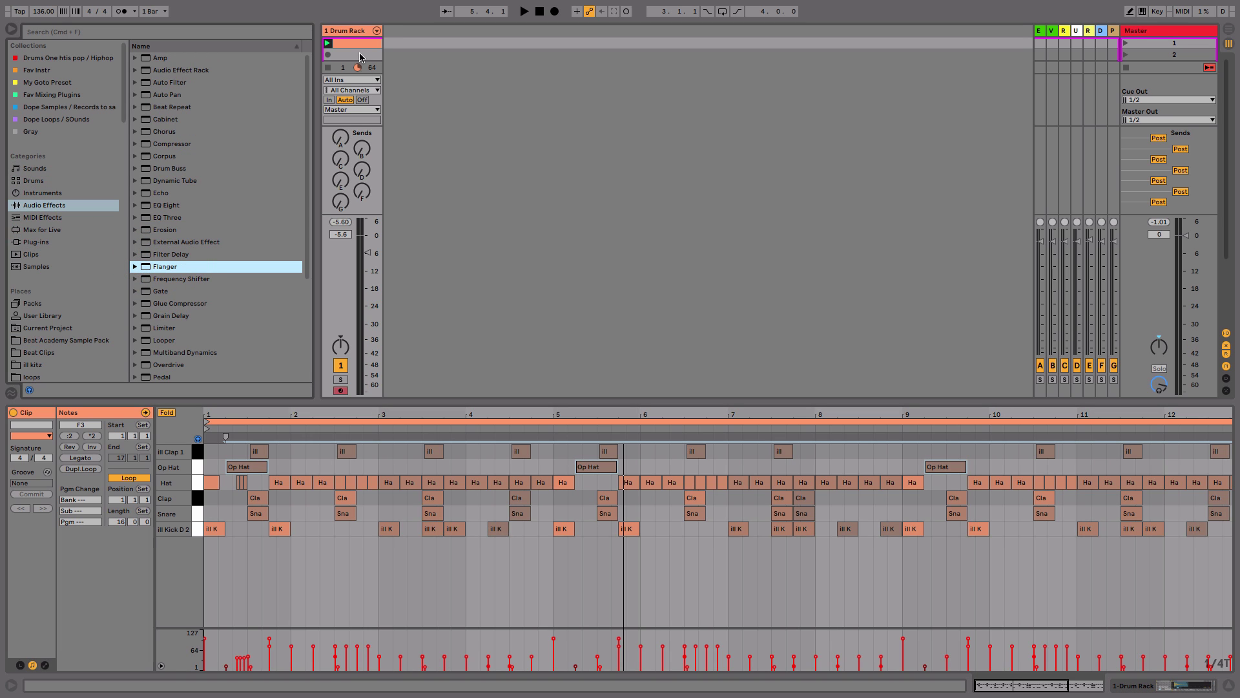
click(376, 31)
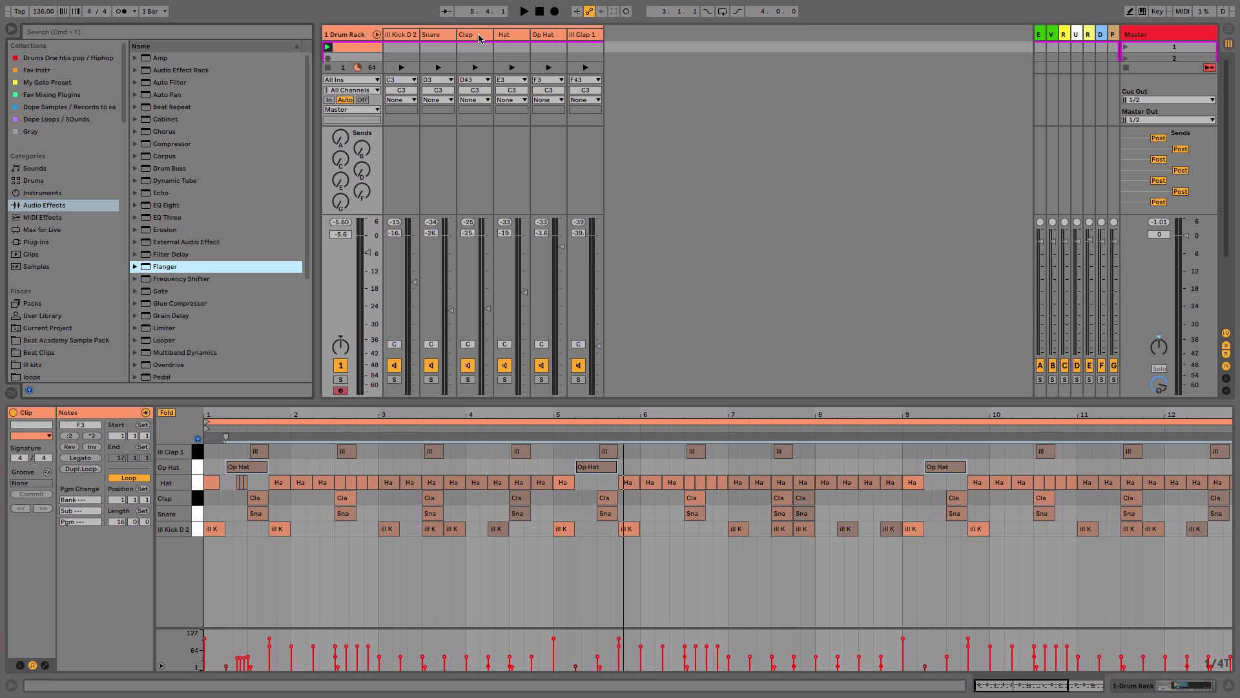
click(552, 37)
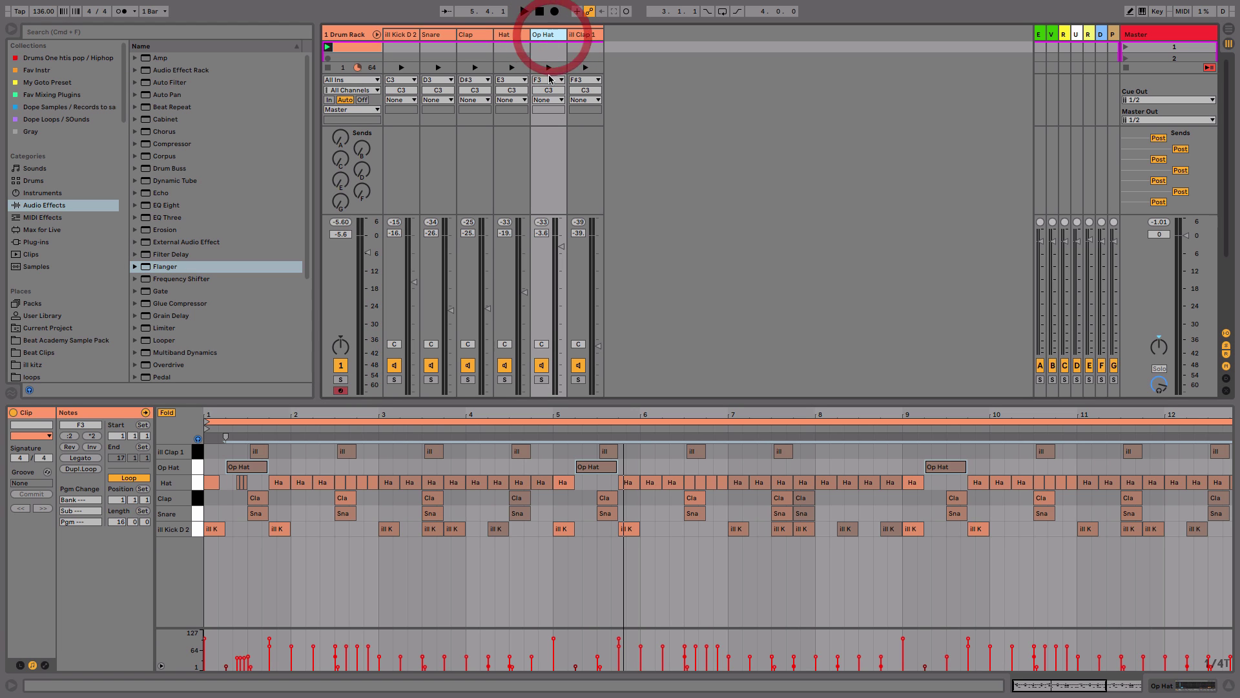
click(169, 269)
drag(169, 269, 547, 37)
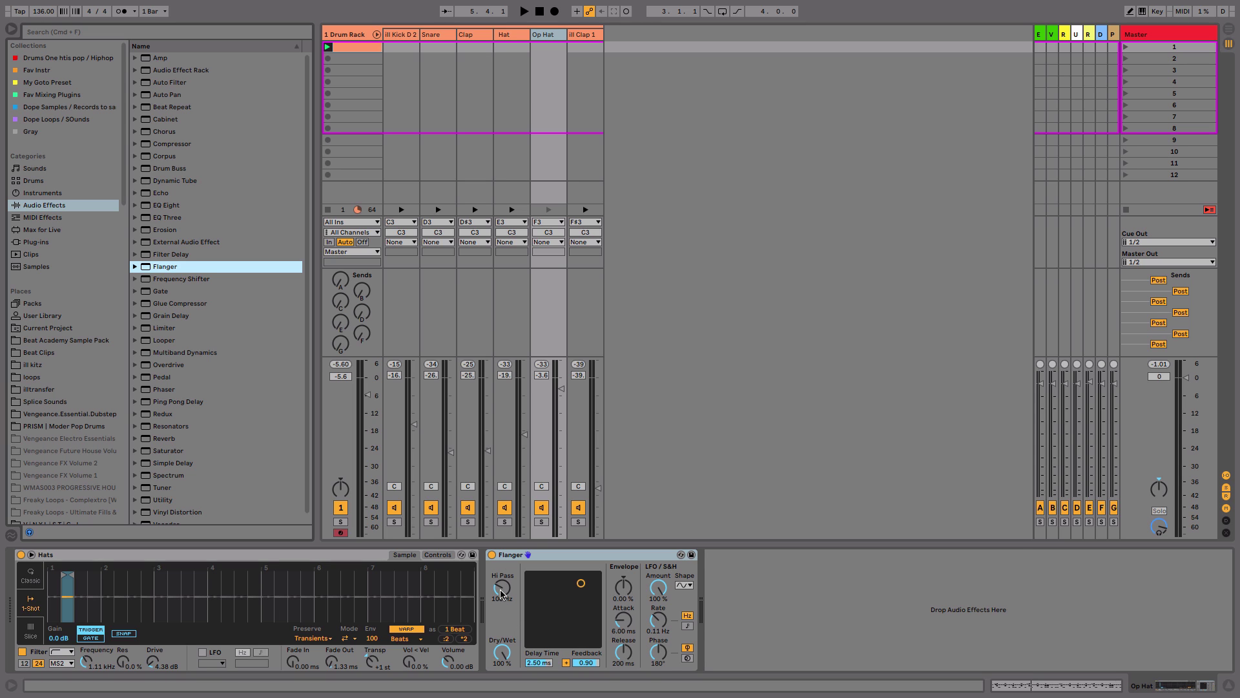
Solo Op Hat while playing and set its Flanger to negative feedback of 0.62, 3.04 ms delay time and 243 Hz Hi Pass.
click(541, 522)
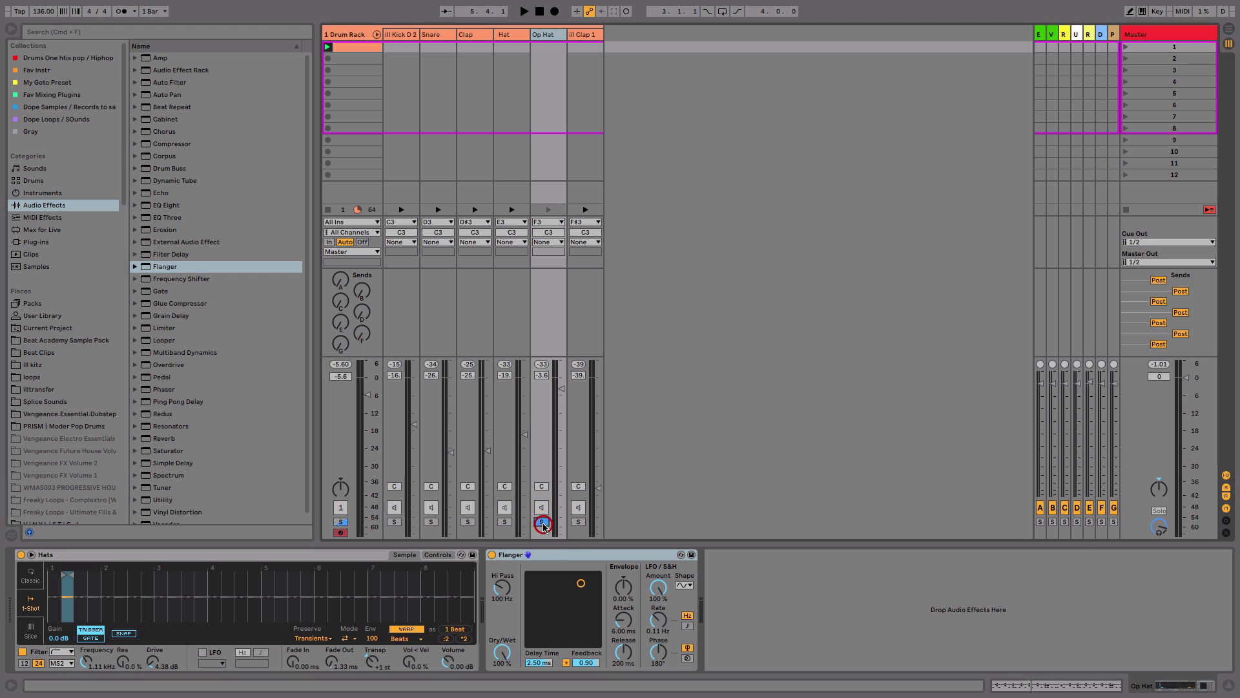
key(space)
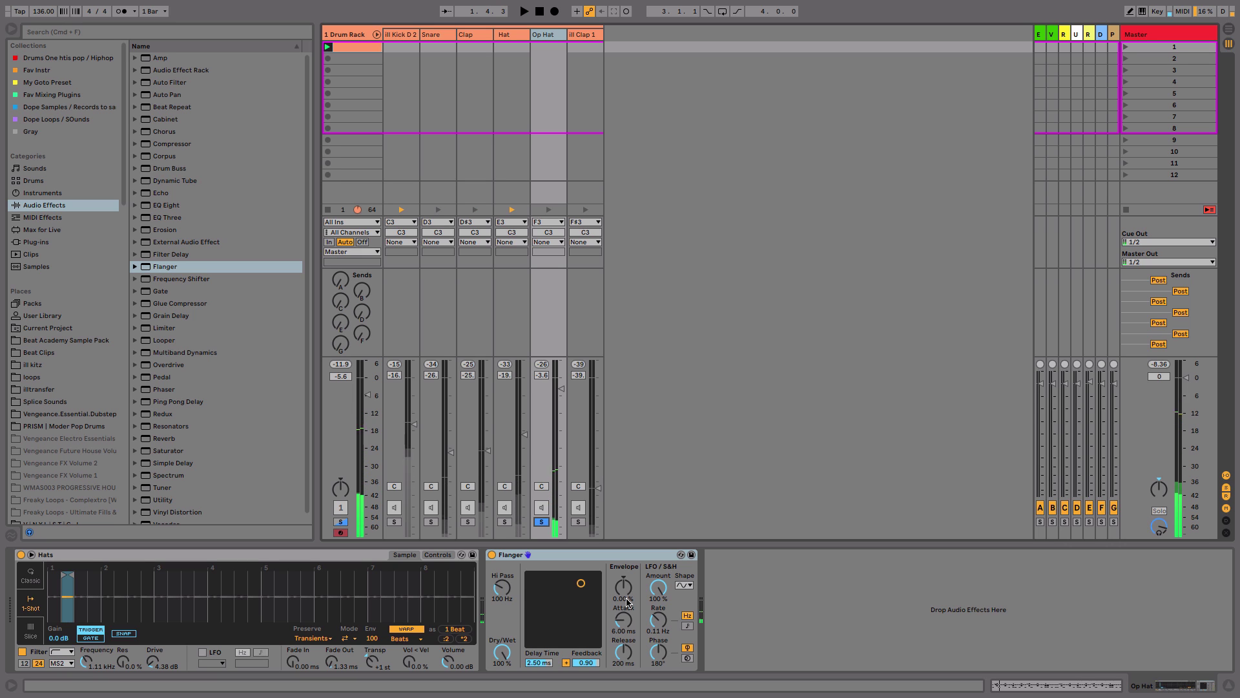
click(566, 663)
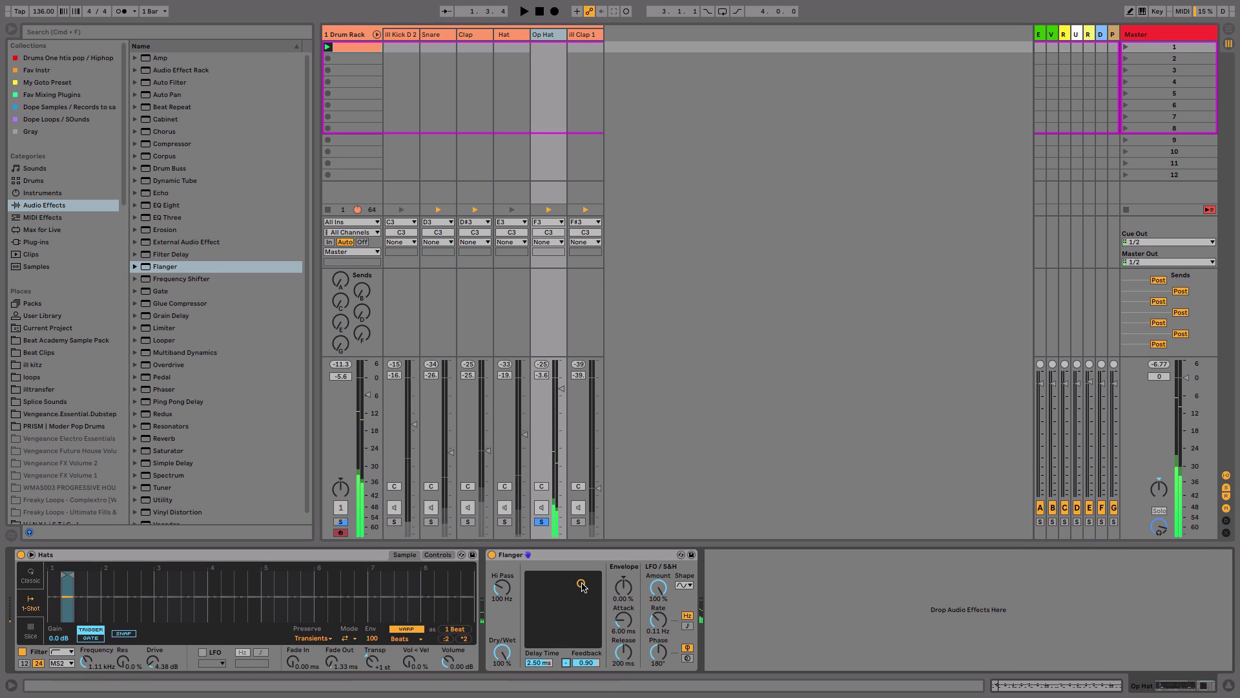
drag(582, 586, 584, 606)
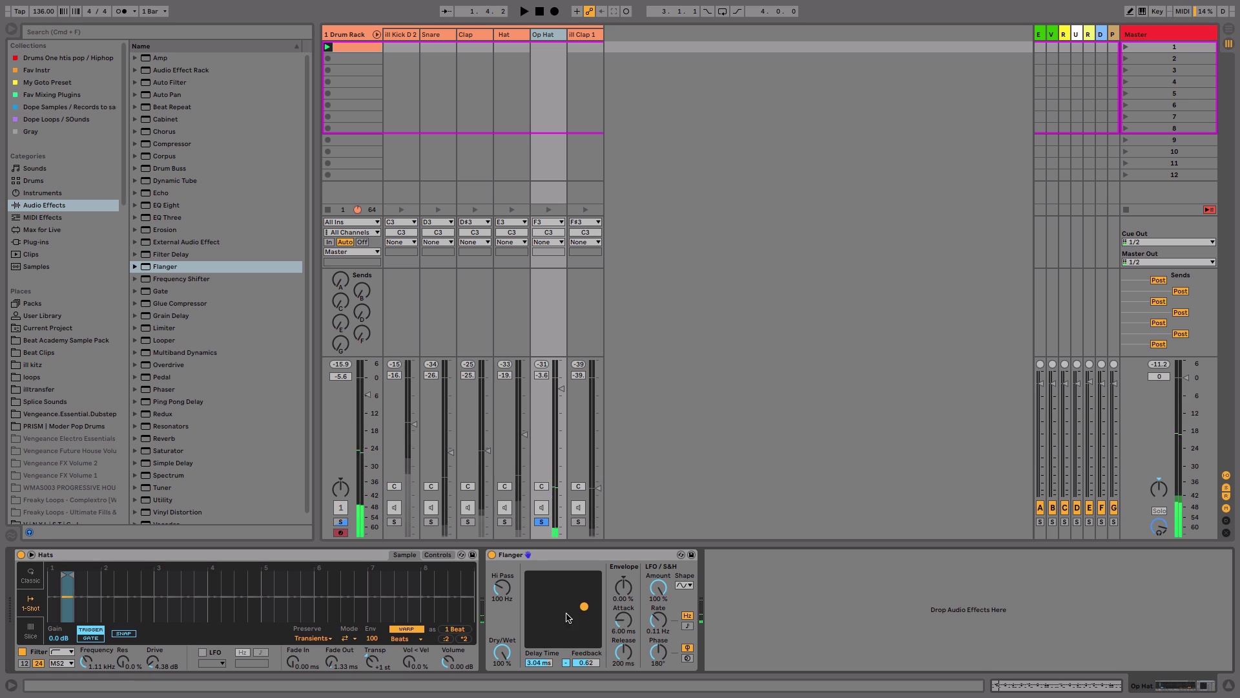
drag(501, 587, 501, 575)
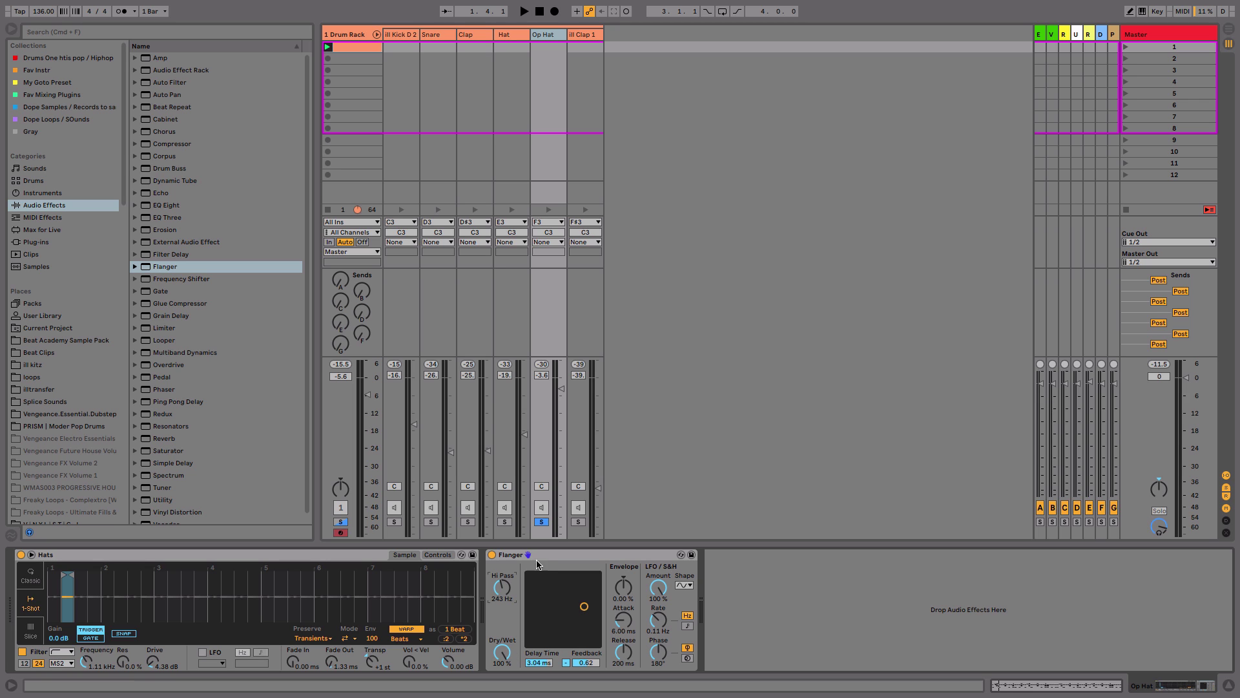
Unsolo Op Hat, play it with the full beat and set the Flanger's Dry/Wet to 92.9 %.
click(542, 522)
key(space)
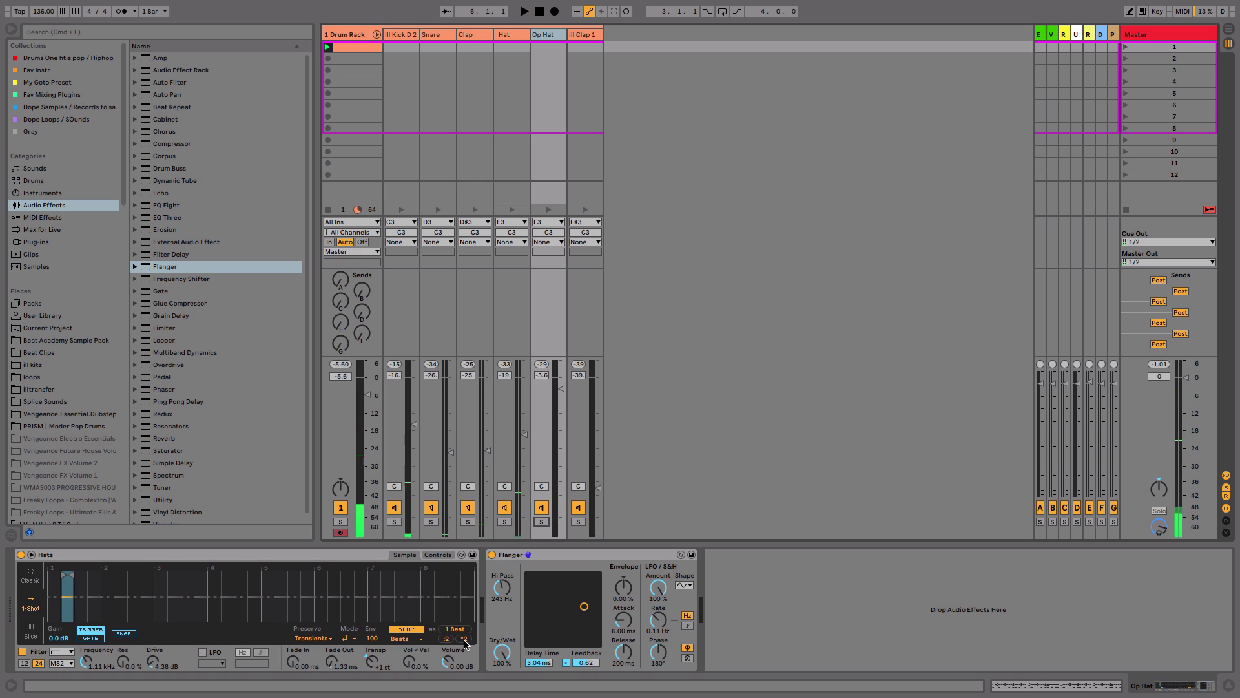
drag(502, 653, 501, 655)
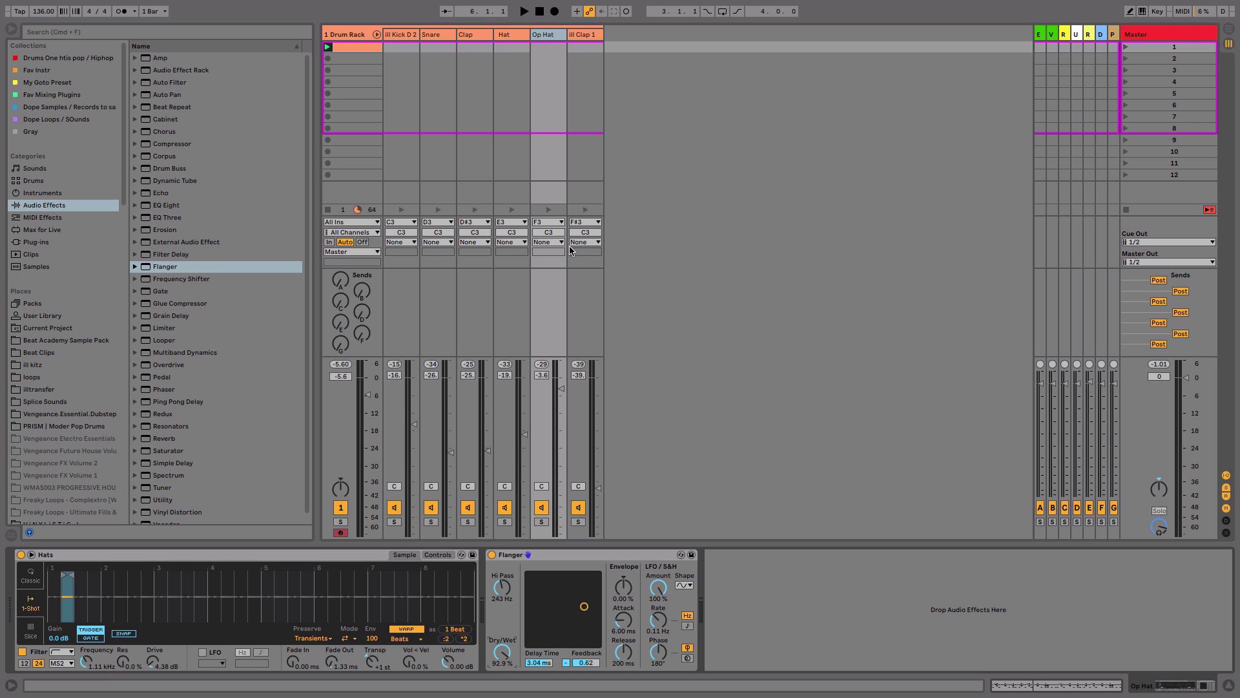
Hide the drum chains in the mixer and collapse the Drum Rack device so the Drum Buss settings are in view.
click(376, 34)
click(139, 556)
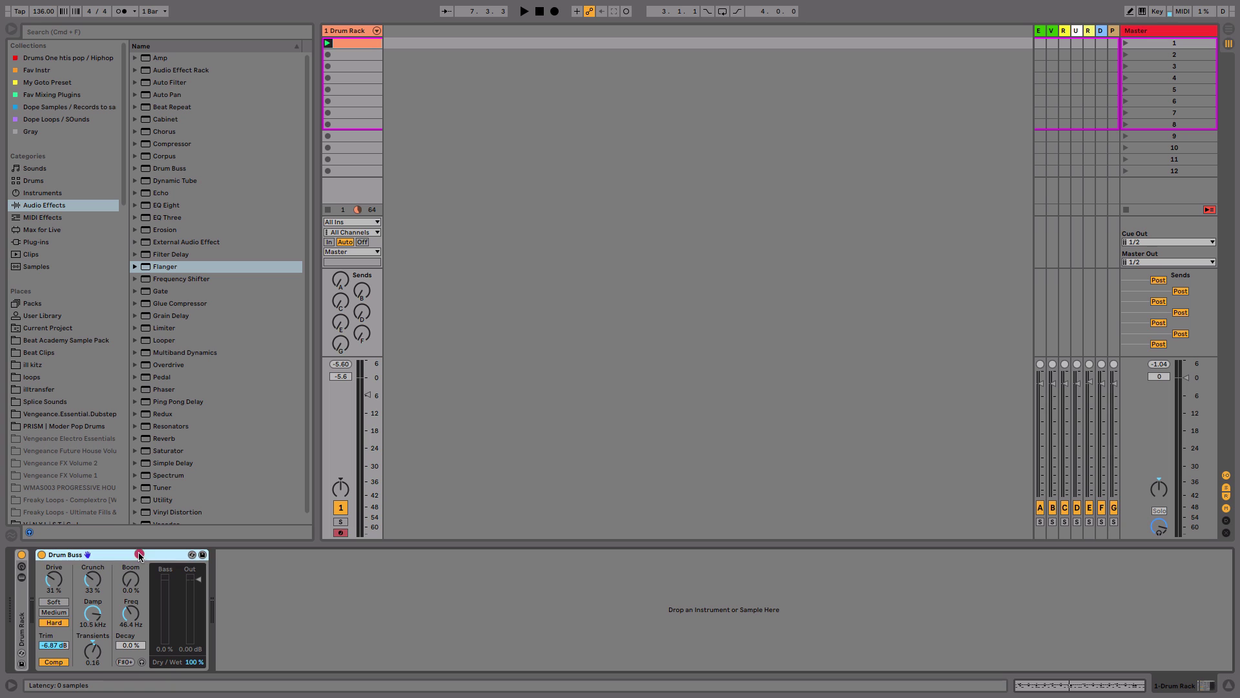
double_click(26, 610)
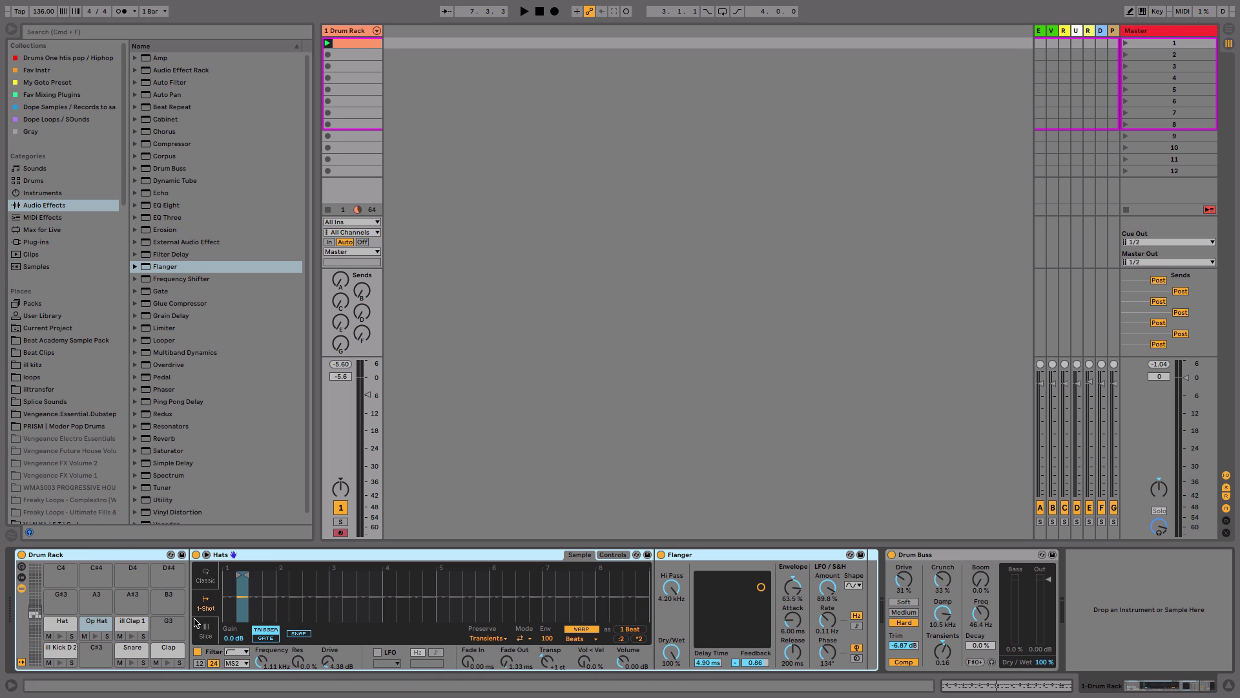
double_click(127, 556)
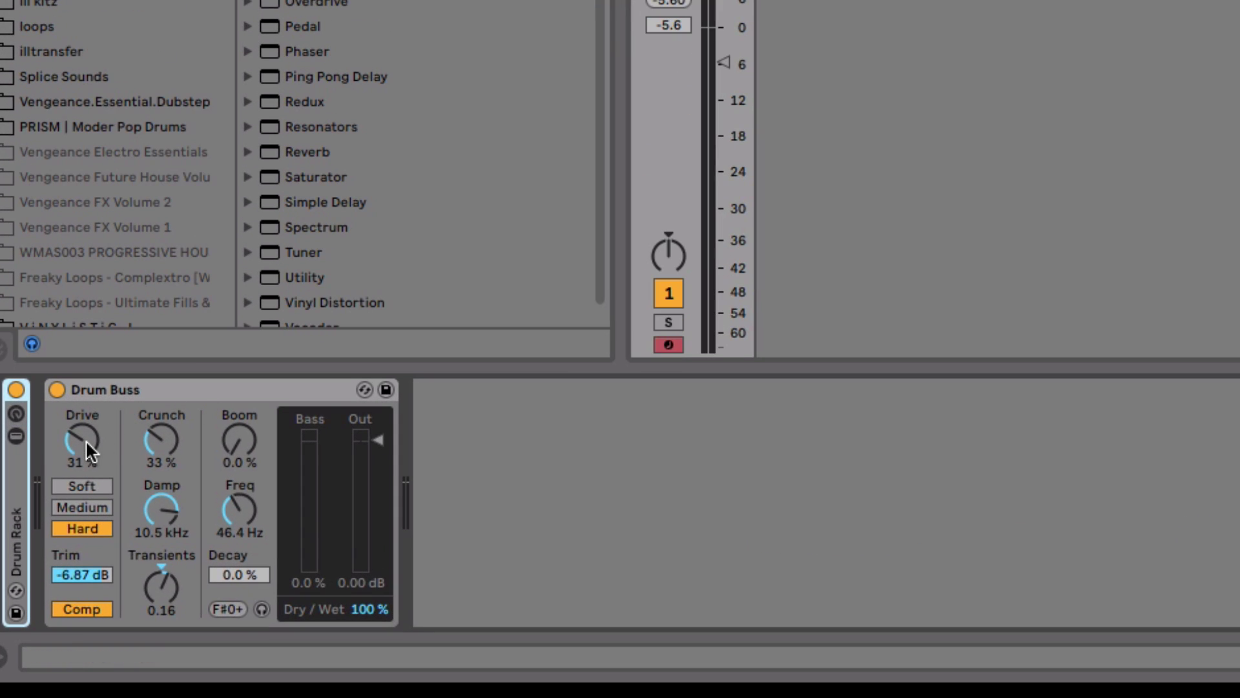
Set Drum Buss Crunch to 38 % and Trim to -7.50 dB, then compare the beat with the effect bypassed and re-enabled.
click(85, 439)
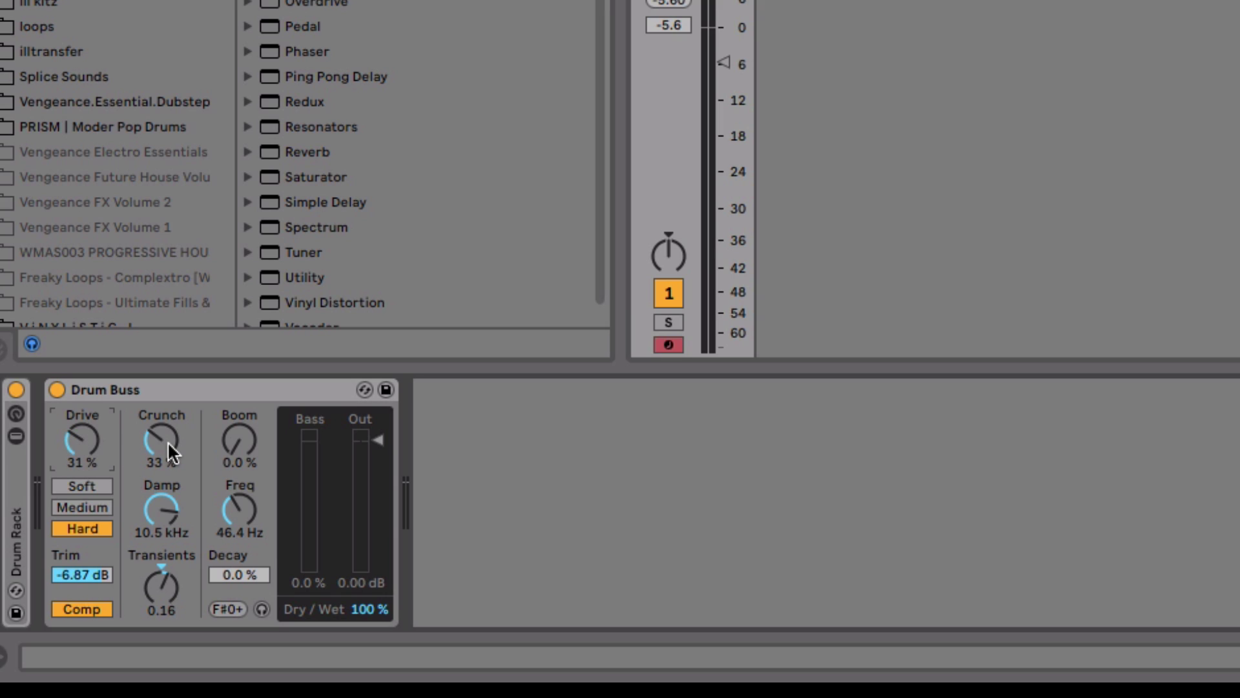
drag(168, 440, 168, 436)
mouse_move(170, 502)
mouse_down()
mouse_move(170, 489)
mouse_move(169, 500)
mouse_up()
drag(80, 568, 80, 598)
click(57, 388)
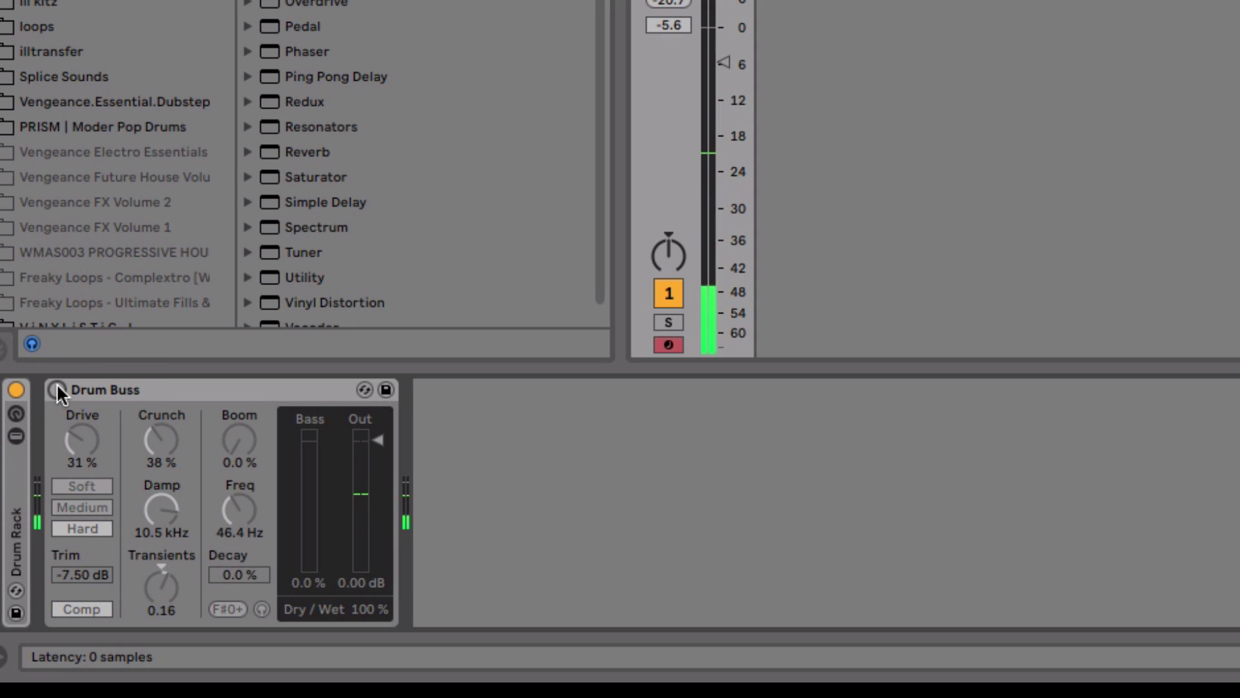
click(57, 389)
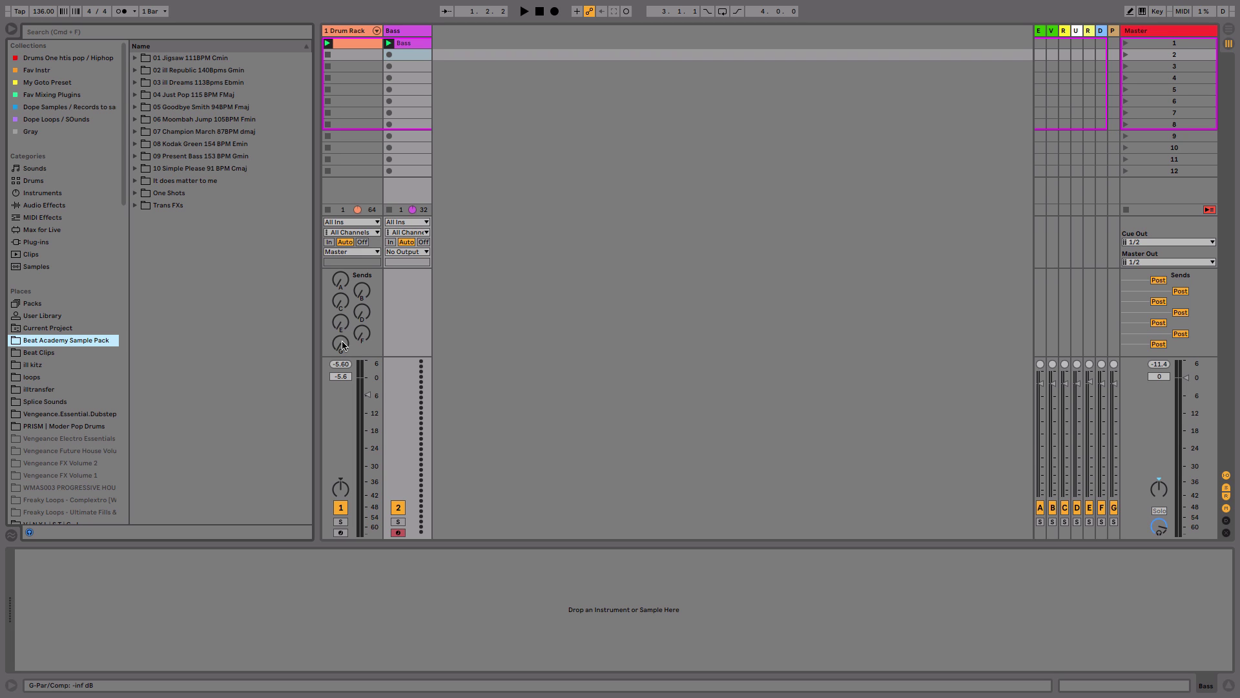
Load the Wavetable instrument onto the Bass track and play it with the beat.
click(67, 193)
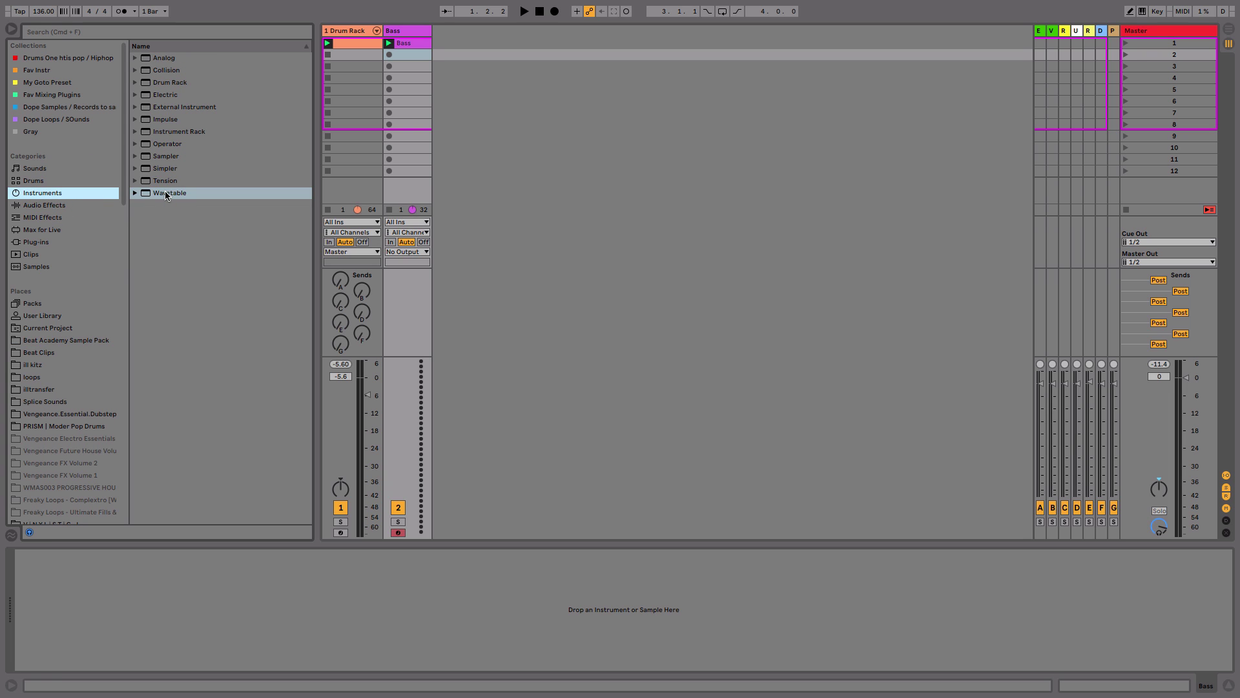
drag(165, 192, 410, 90)
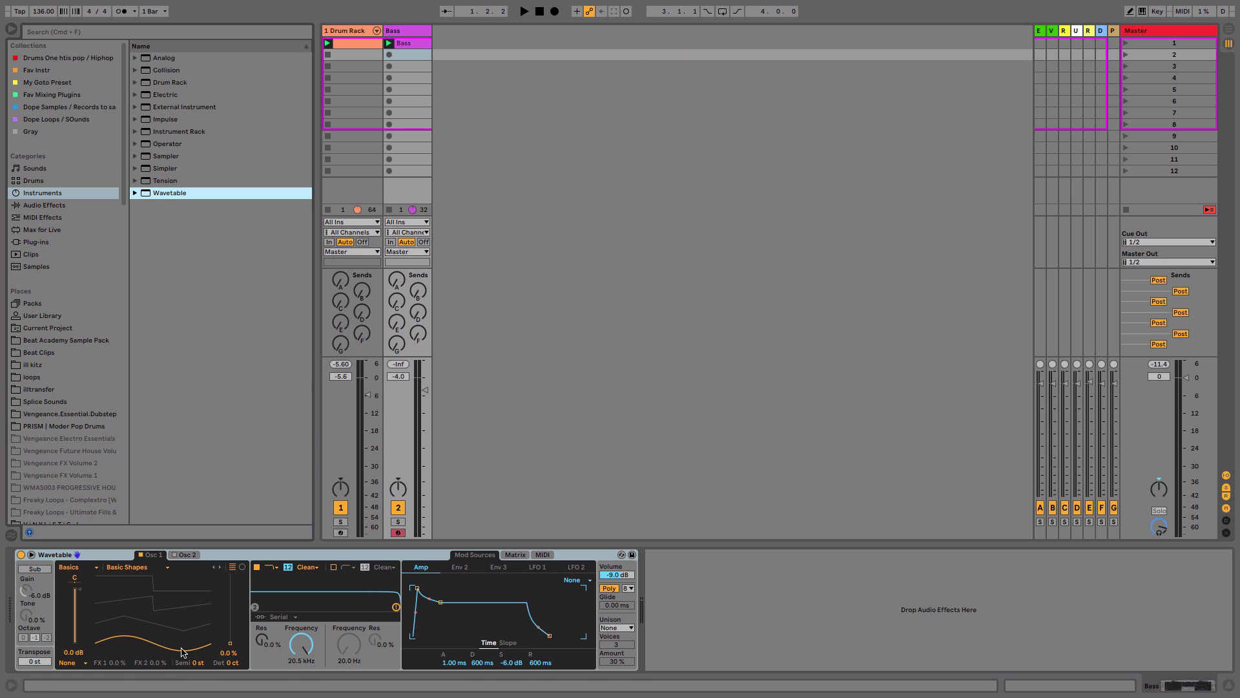
drag(184, 650, 126, 650)
key(space)
Open the Bass clip's notes, solo the Bass track and play its pattern through.
click(411, 43)
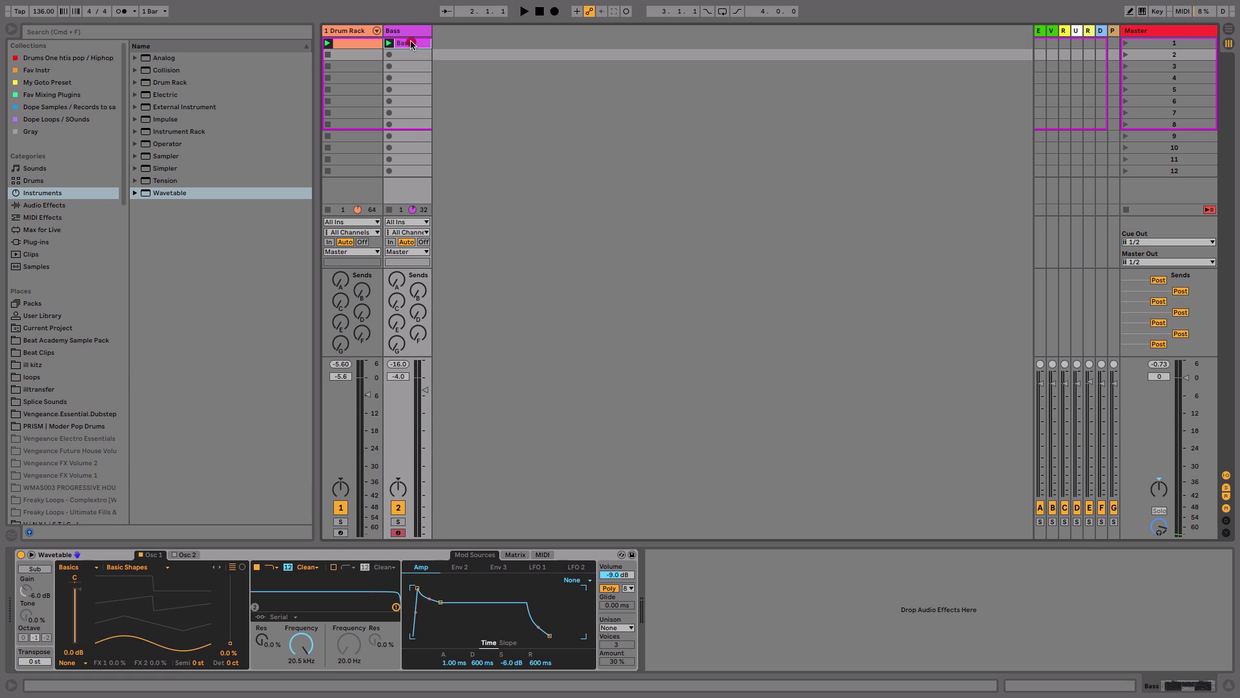
click(398, 344)
key(space)
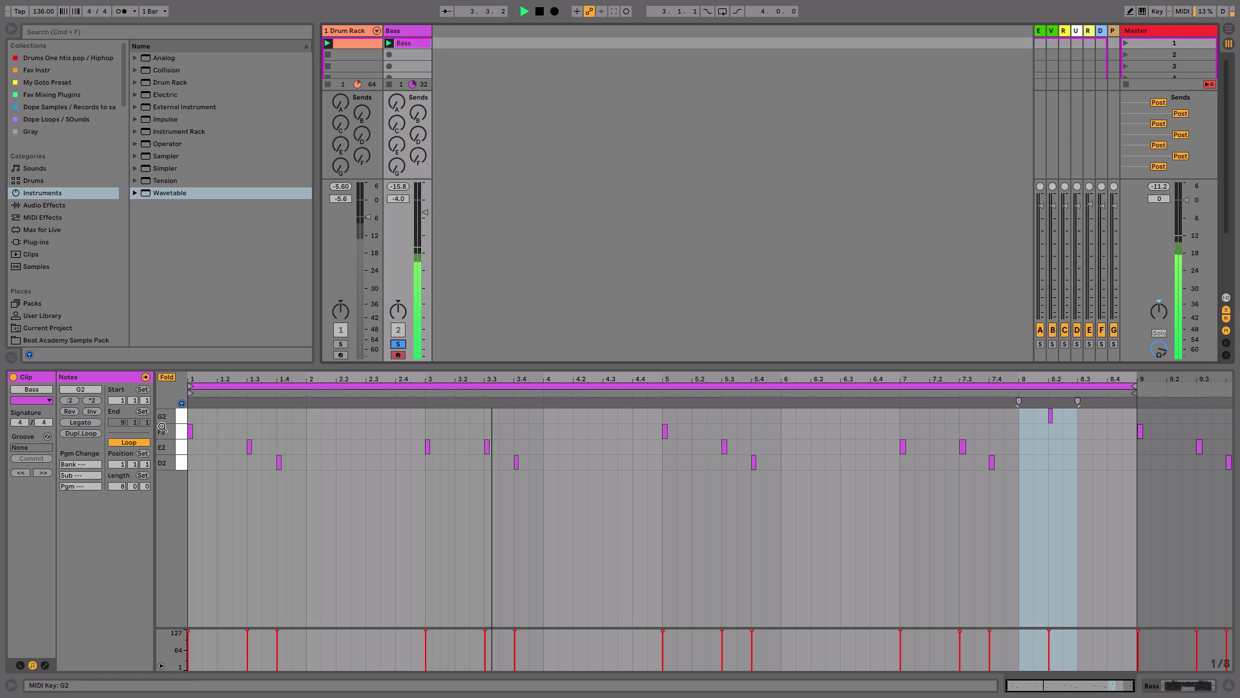
click(153, 394)
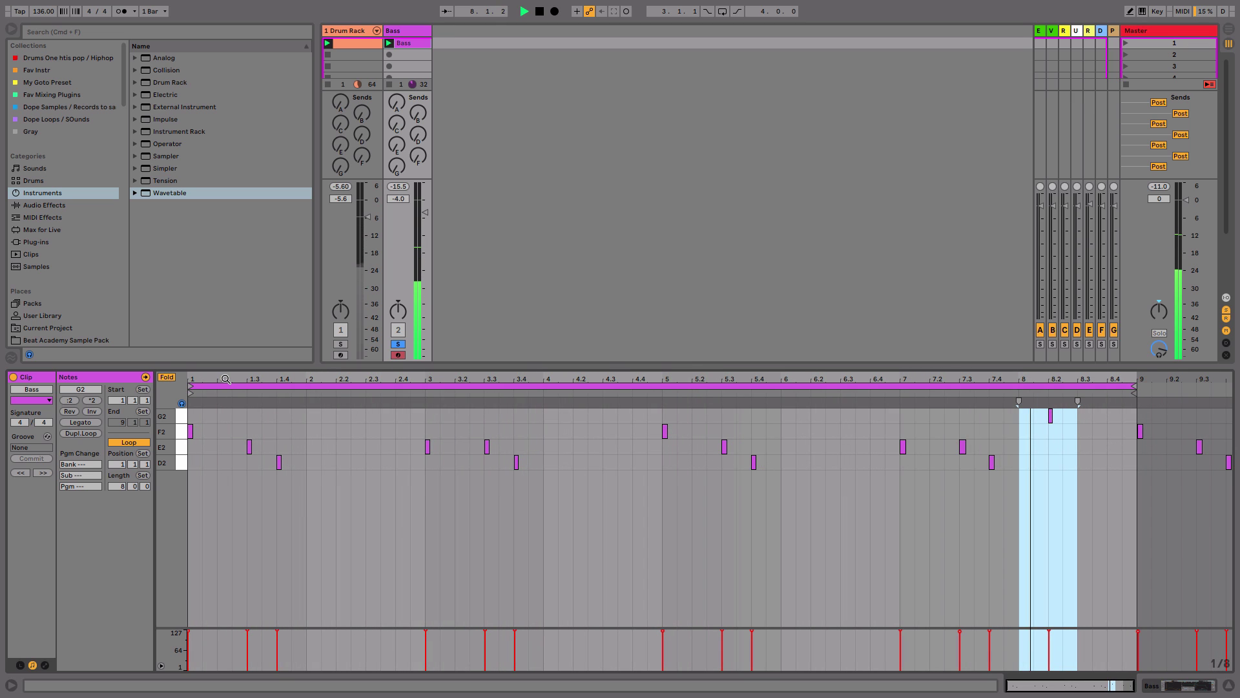
key(space)
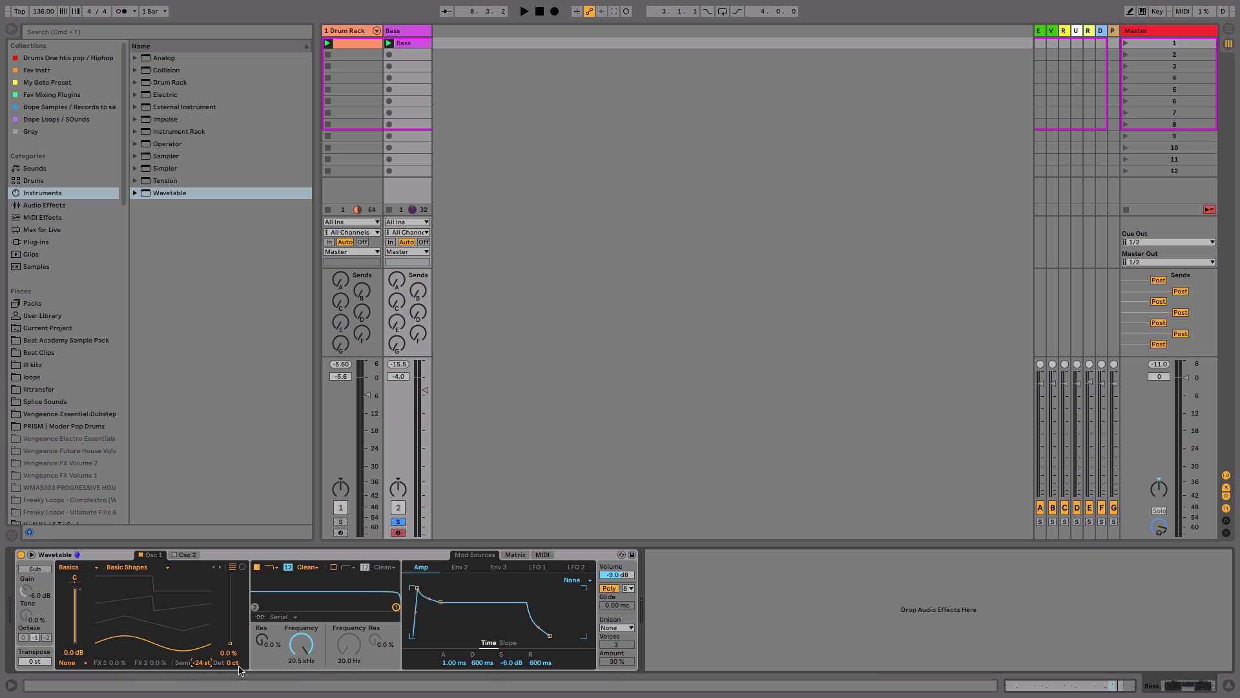
Switch Wavetable to Mono and set the Amp envelope's attack to 21.9 ms while the bass plays.
key(space)
click(610, 588)
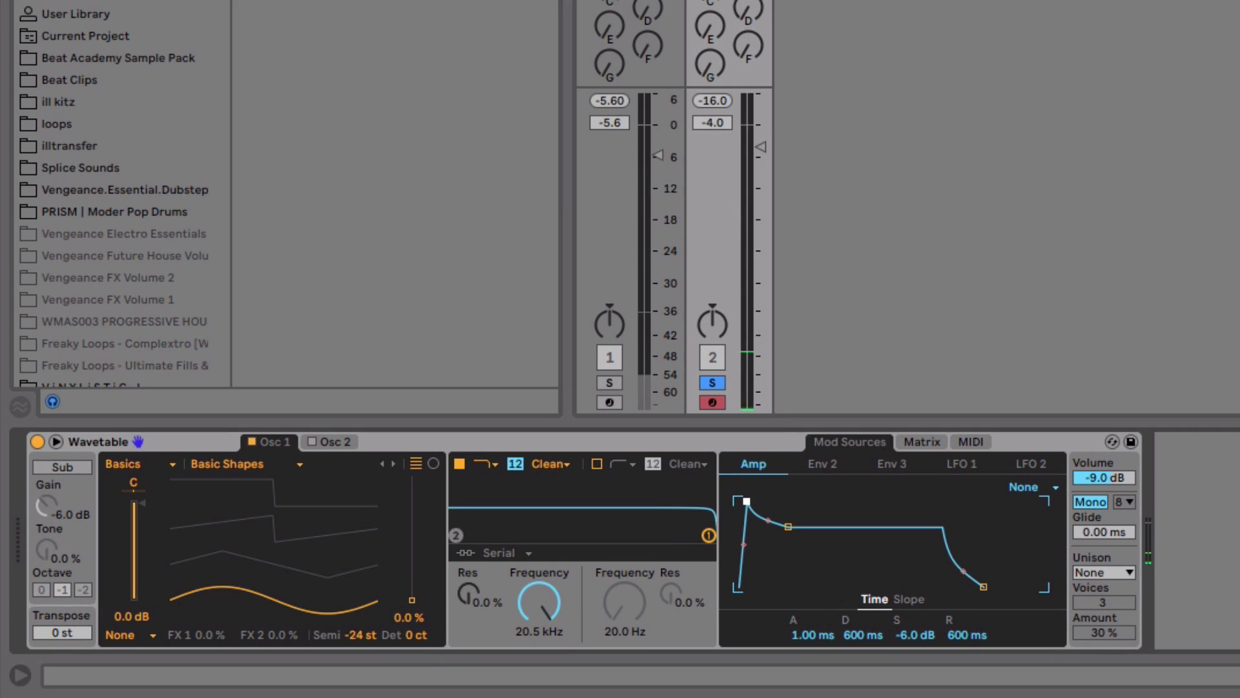
drag(747, 501, 759, 502)
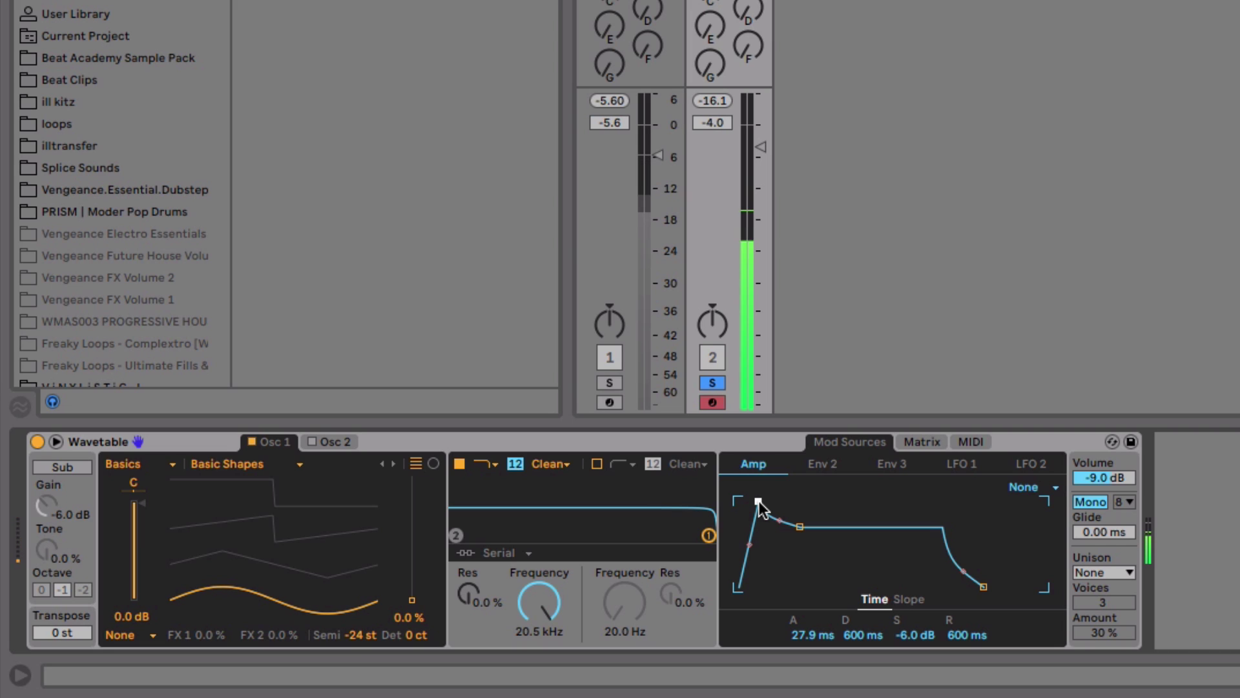
drag(759, 501, 757, 501)
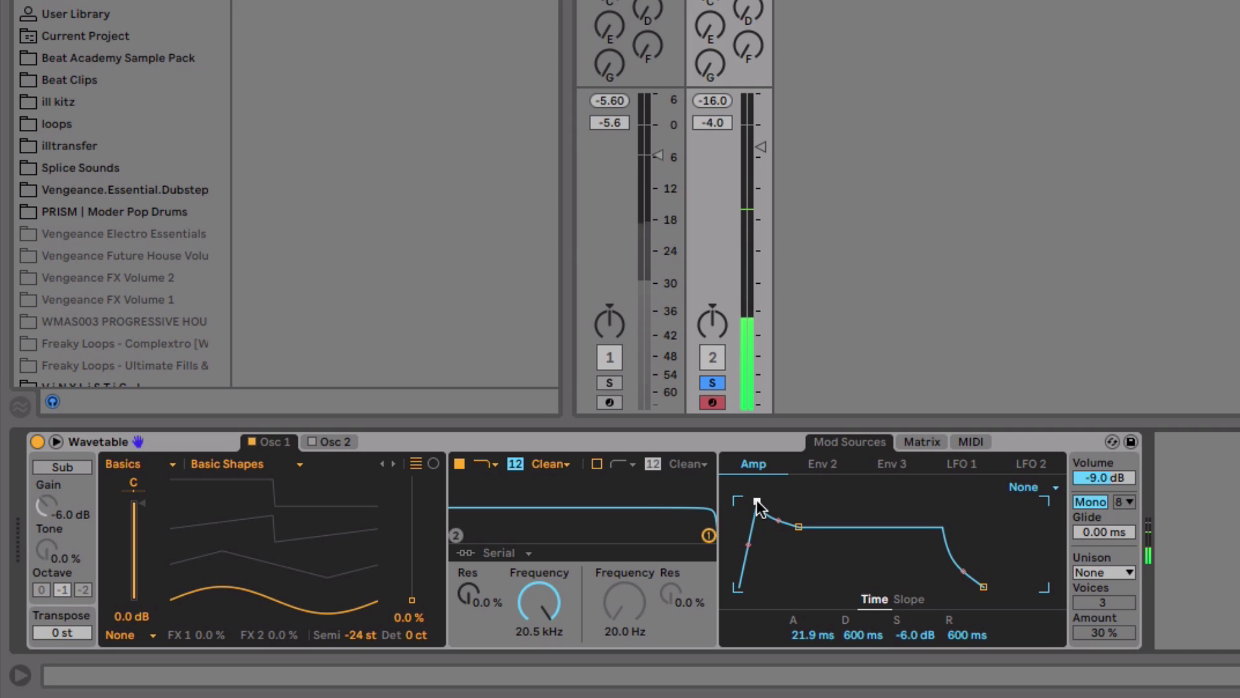
Turn on Wavetable's second oscillator with Semi at -12 st, wave position at 32 % for a triangle shape and level at -7.5 dB.
click(323, 441)
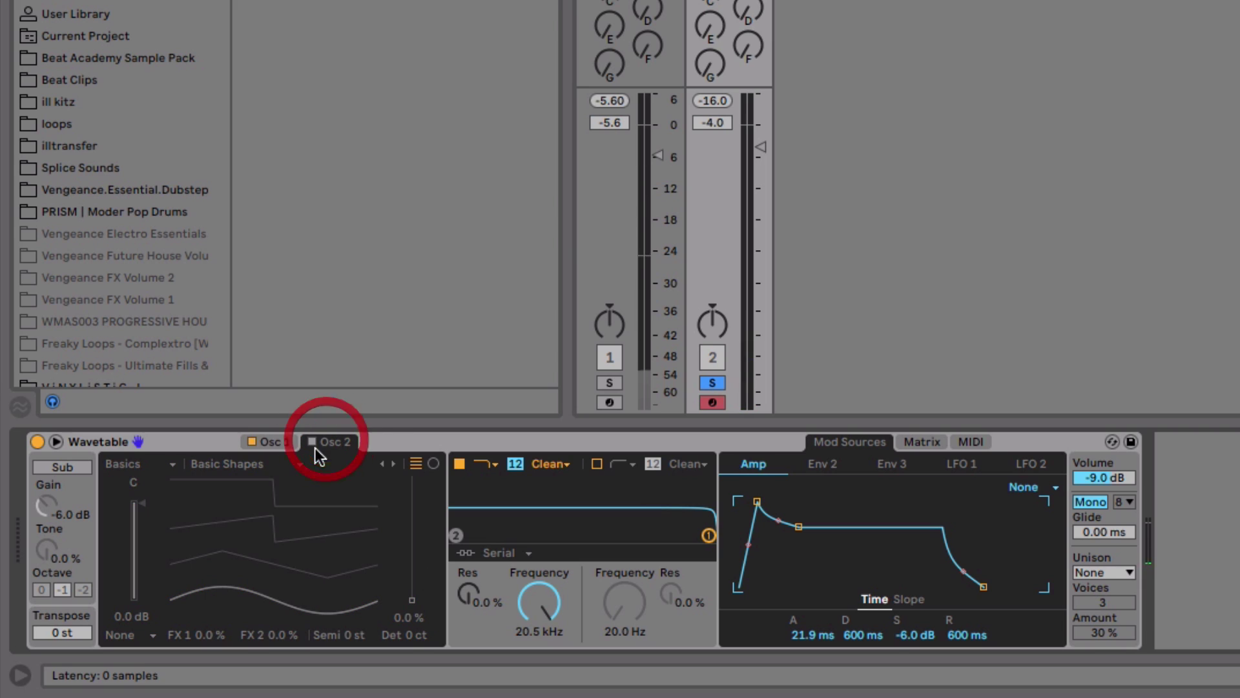
click(312, 441)
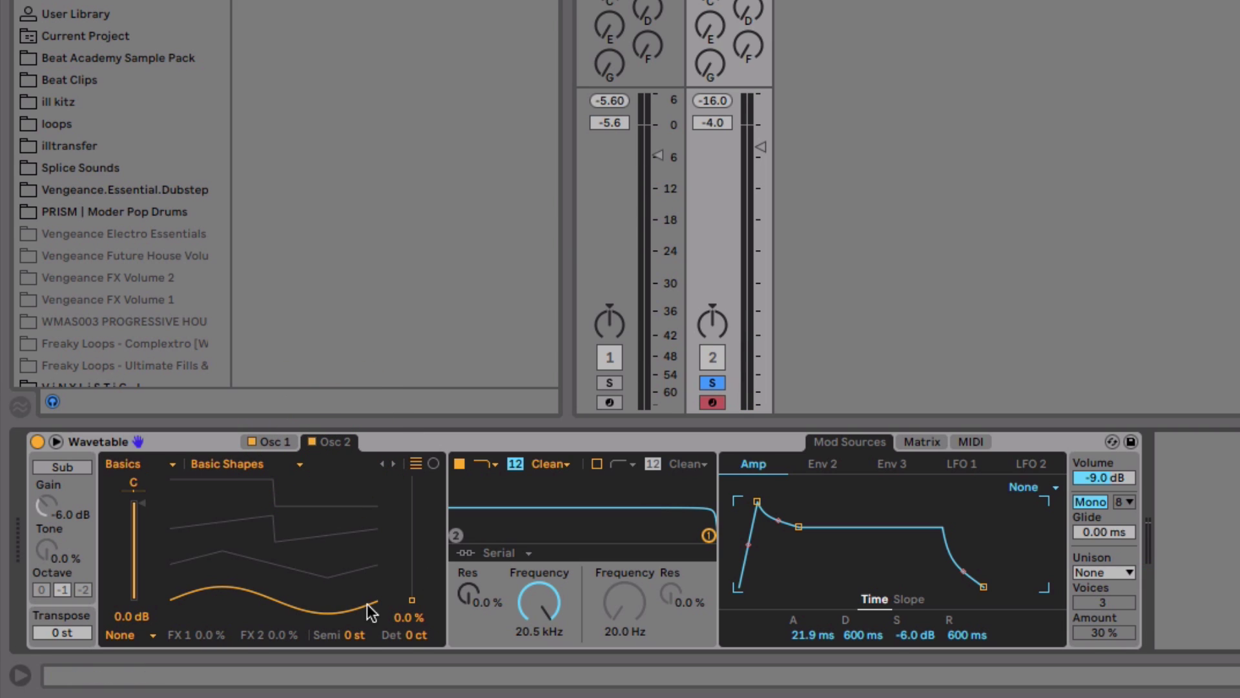
click(363, 635)
drag(136, 509, 135, 521)
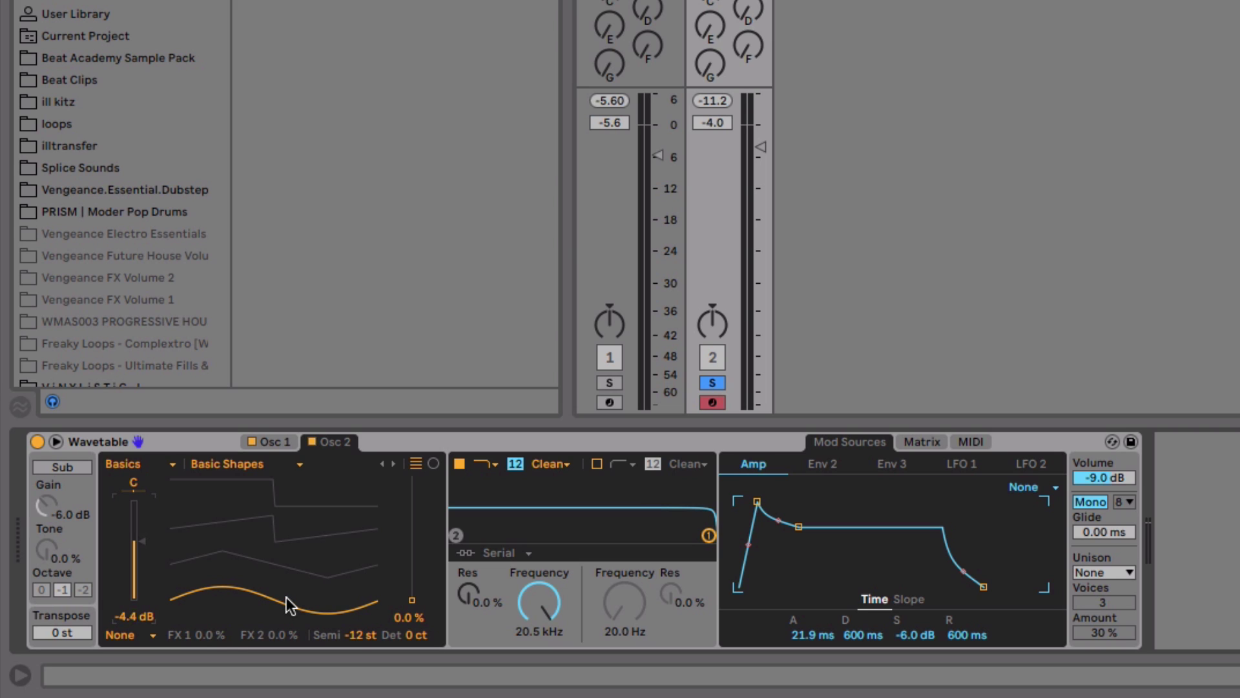
drag(285, 597, 286, 557)
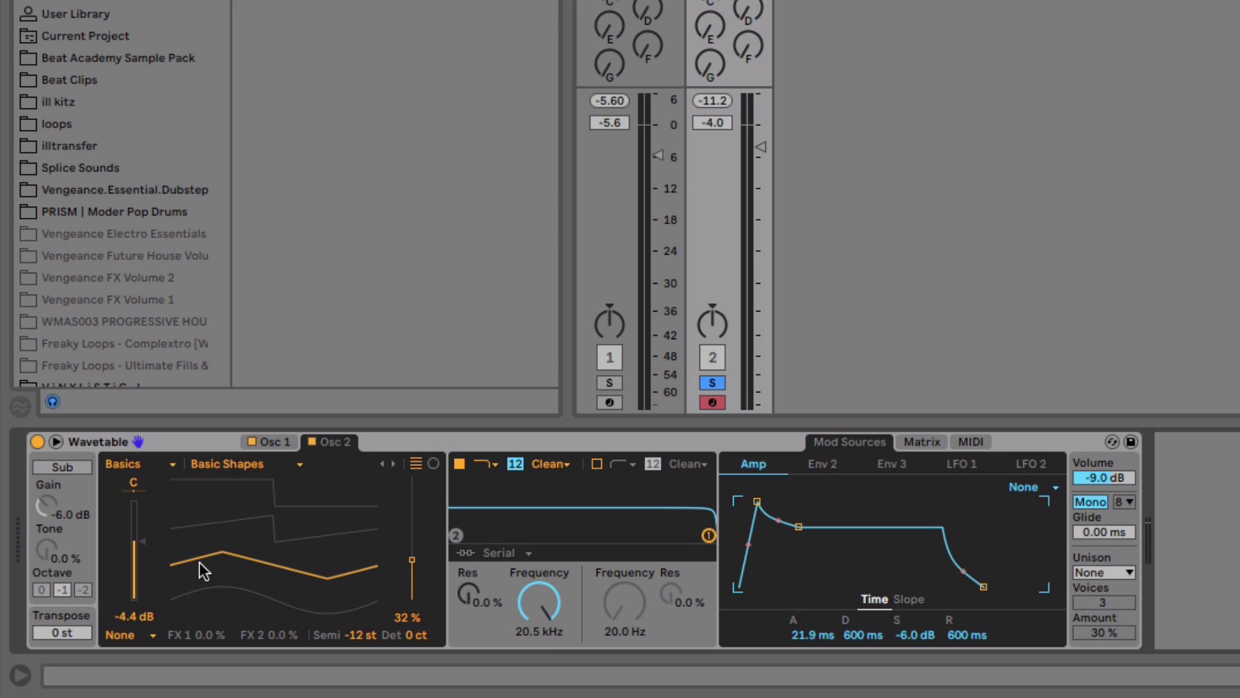
mouse_move(136, 550)
mouse_down()
mouse_move(136, 576)
mouse_move(134, 556)
mouse_up()
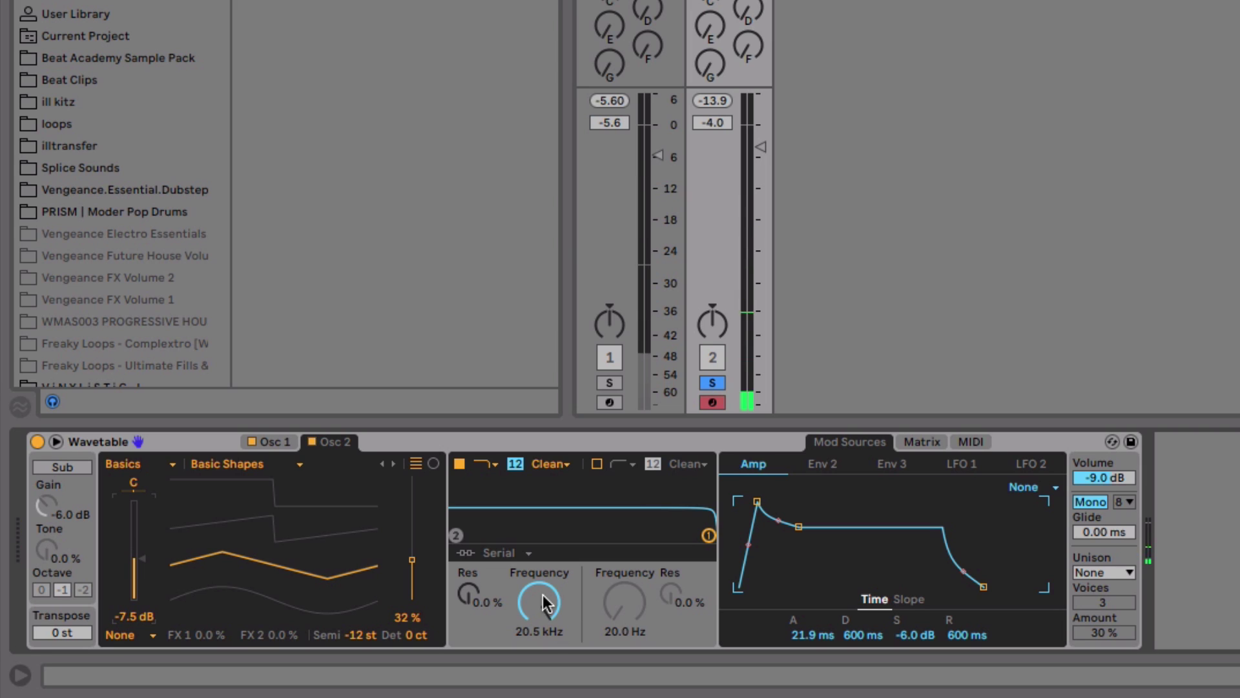
Lower the Wavetable low-pass filter's frequency to 191 Hz and set its resonance to 12 % while the bass plays.
drag(542, 594, 545, 639)
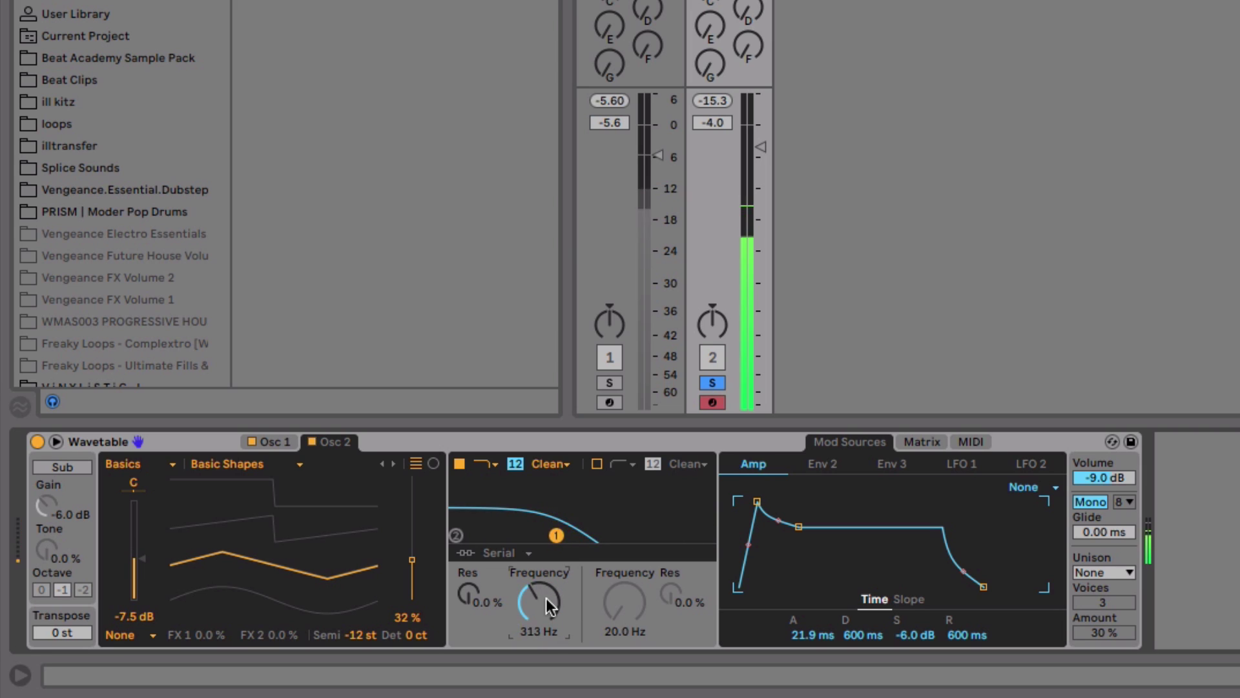
drag(469, 594, 469, 582)
drag(546, 602, 547, 609)
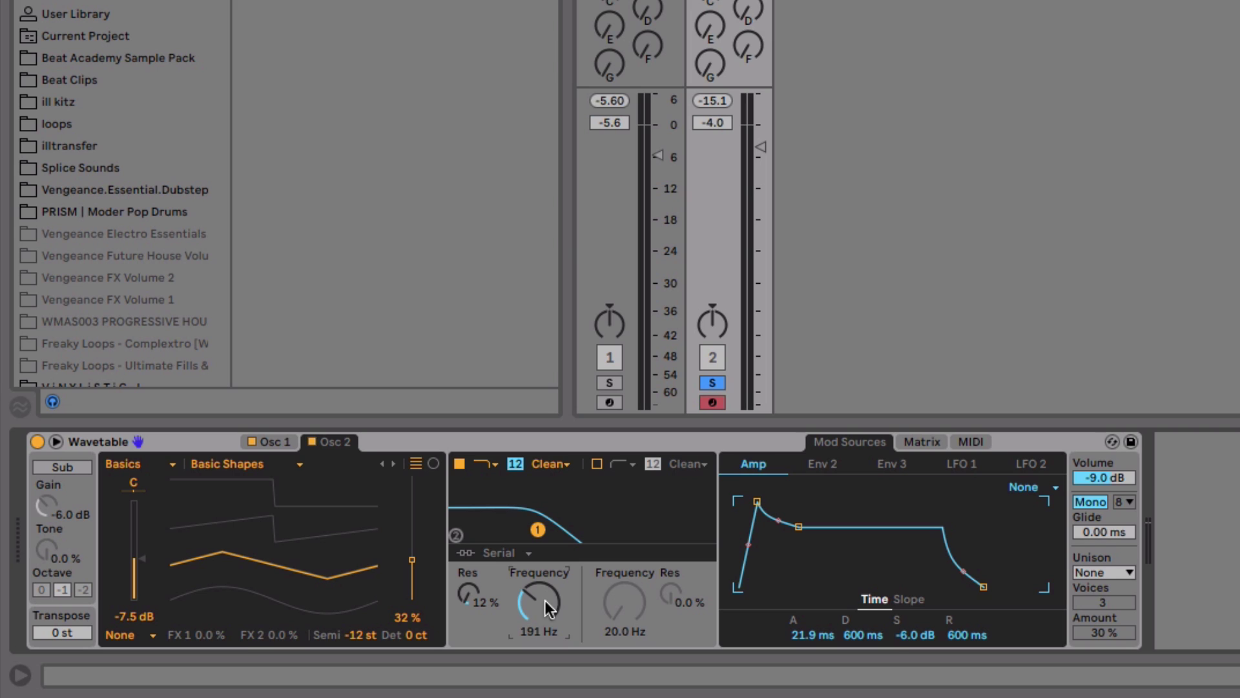
Refine the bass with oscillator 2 at 33 % position and -7.8 dB, filter frequency at 162 Hz and Amp attack at 16.9 ms.
drag(326, 585, 326, 604)
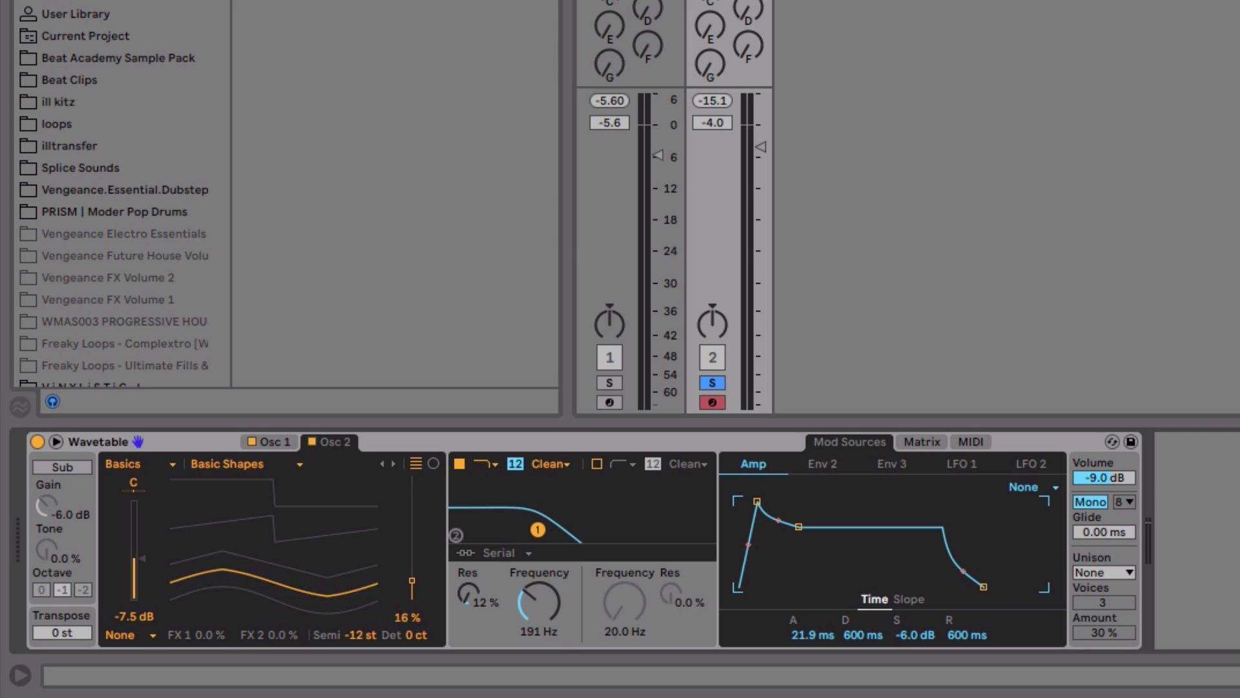
drag(188, 572, 187, 550)
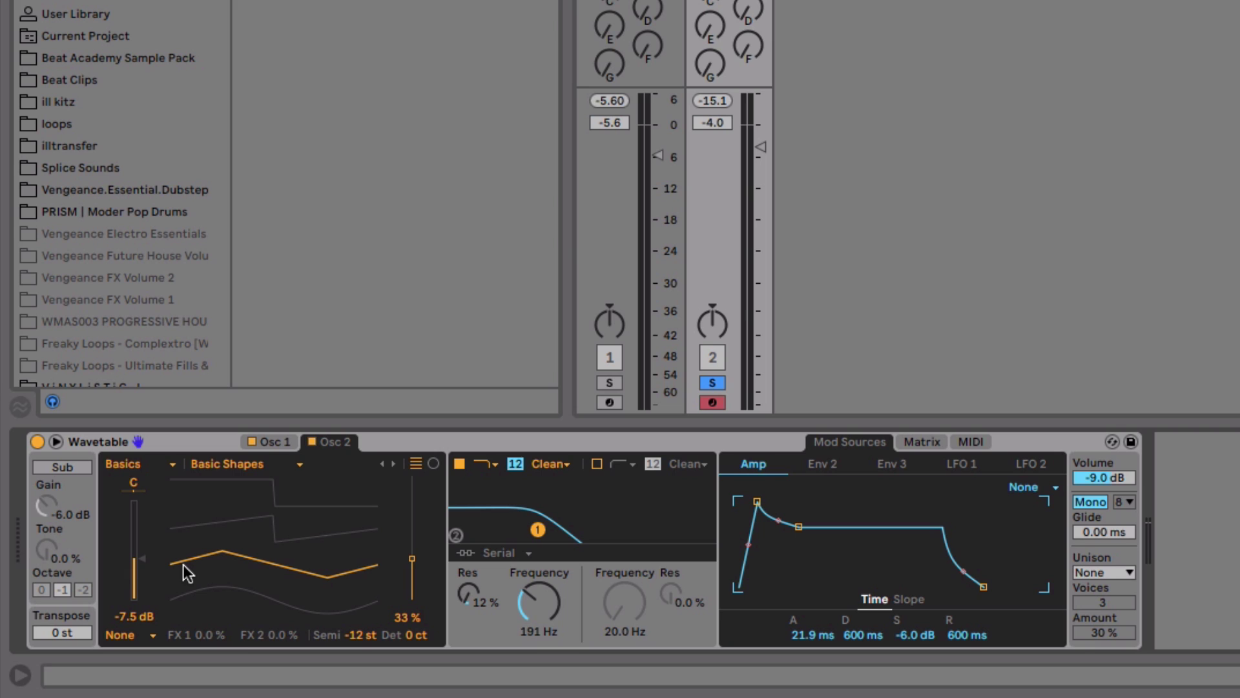
drag(131, 561, 130, 563)
mouse_move(542, 598)
mouse_down()
mouse_move(542, 612)
mouse_move(541, 595)
mouse_up()
drag(757, 502, 756, 502)
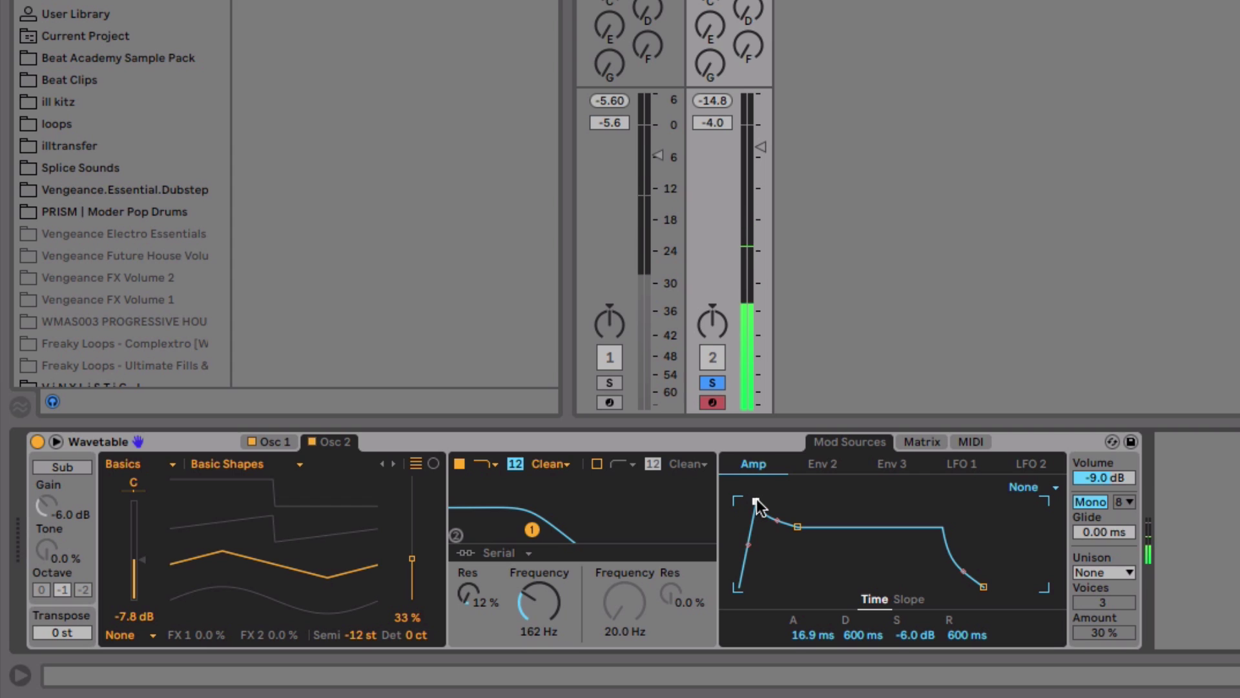
Unsolo the Bass track and balance the mix with Bass at -2.6 dB and Drum Rack at -6.3 dB.
click(713, 382)
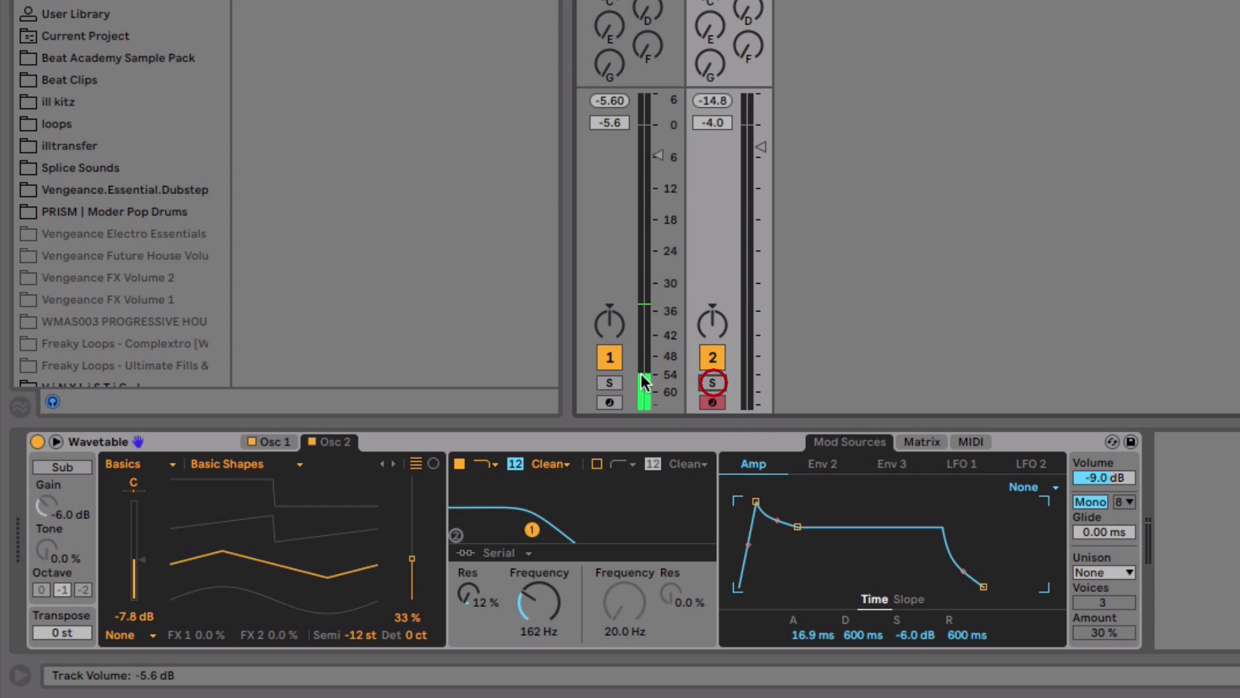
drag(761, 148, 760, 141)
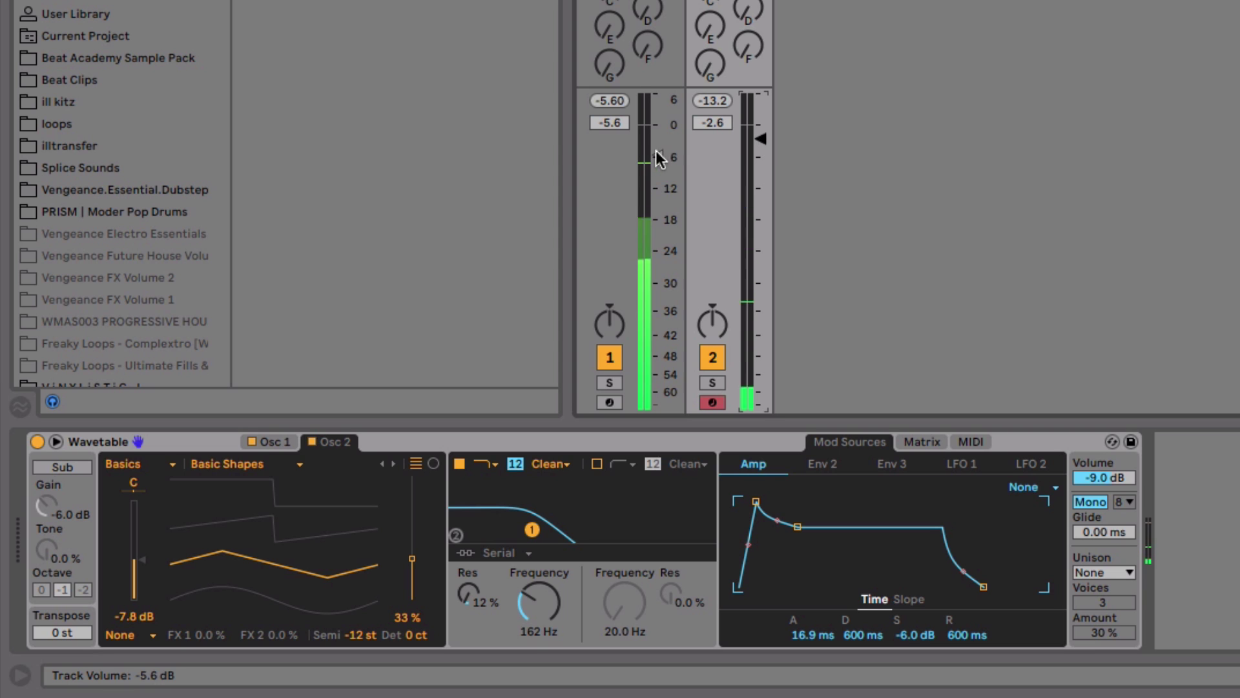
drag(658, 157, 660, 160)
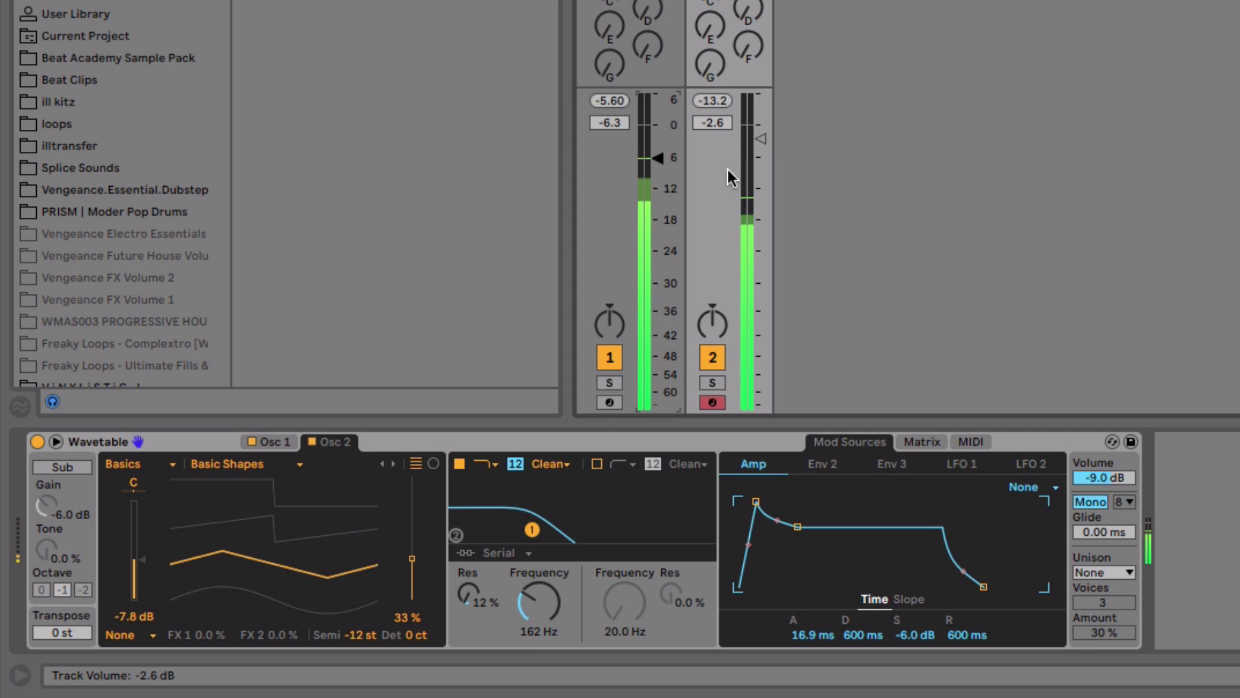
Set Wavetable's first filter to 171 Hz with the OSR circuit and a drive of 5.44 dB.
drag(540, 619, 538, 605)
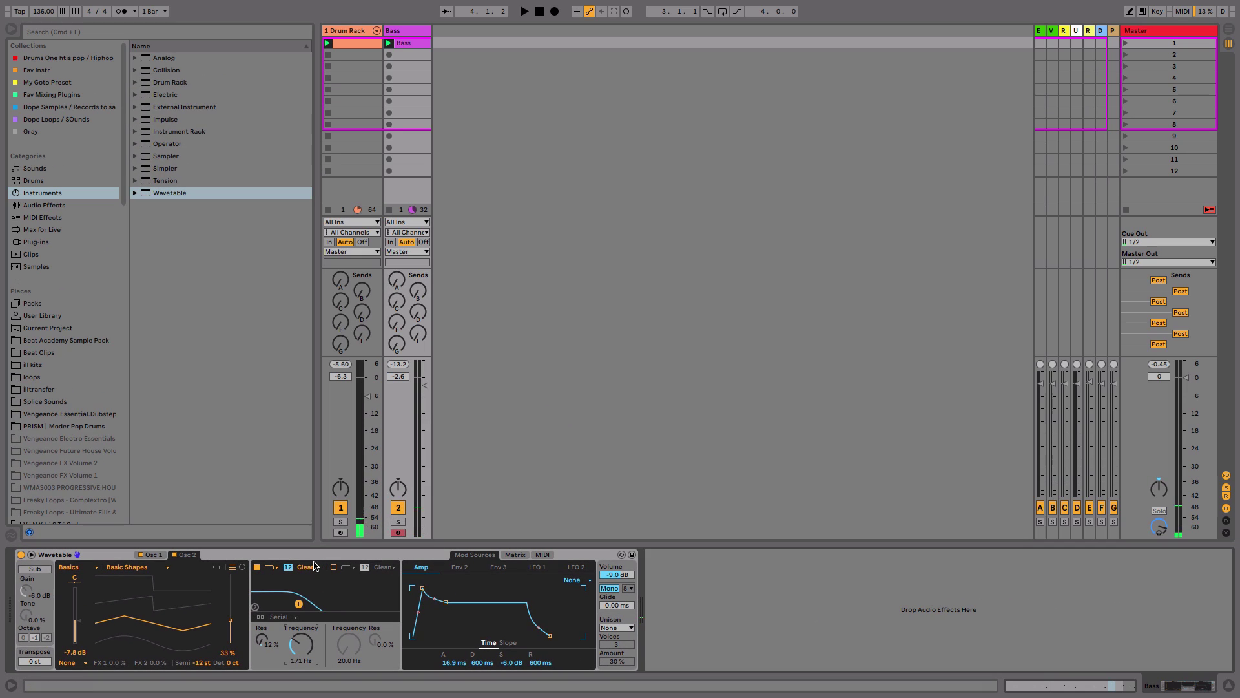
click(314, 566)
click(304, 542)
click(269, 662)
Add a Compressor after Wavetable on the Bass track.
click(55, 205)
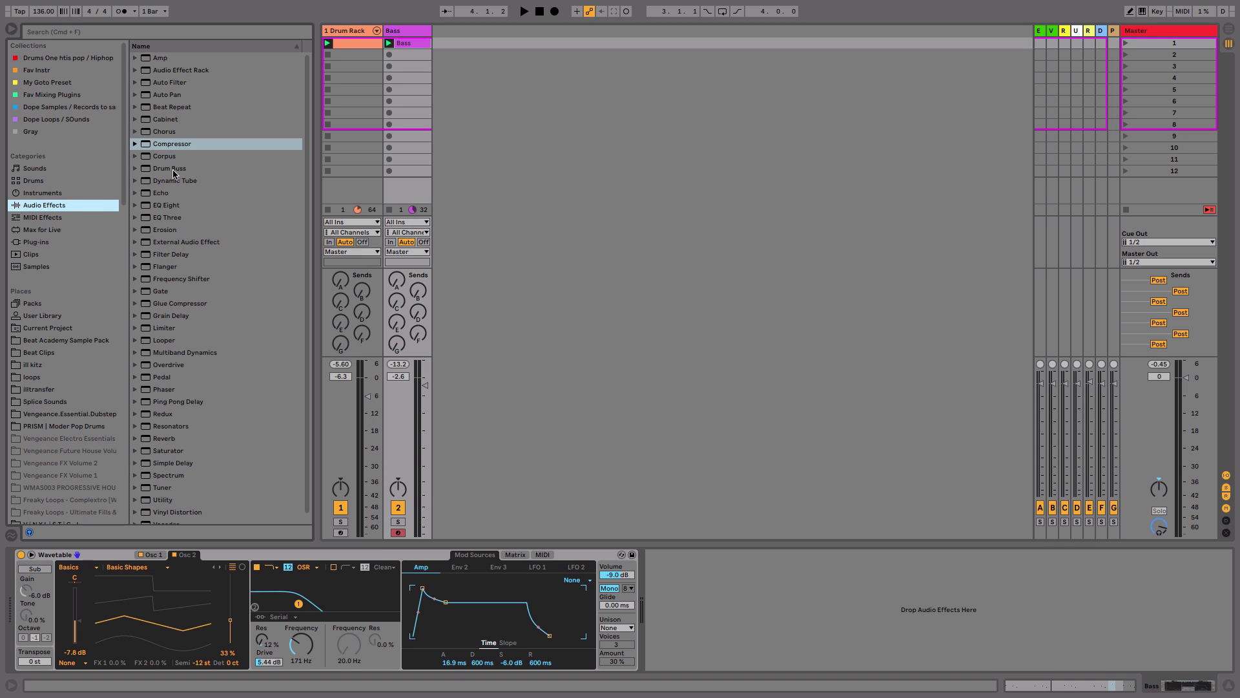
drag(172, 147, 655, 588)
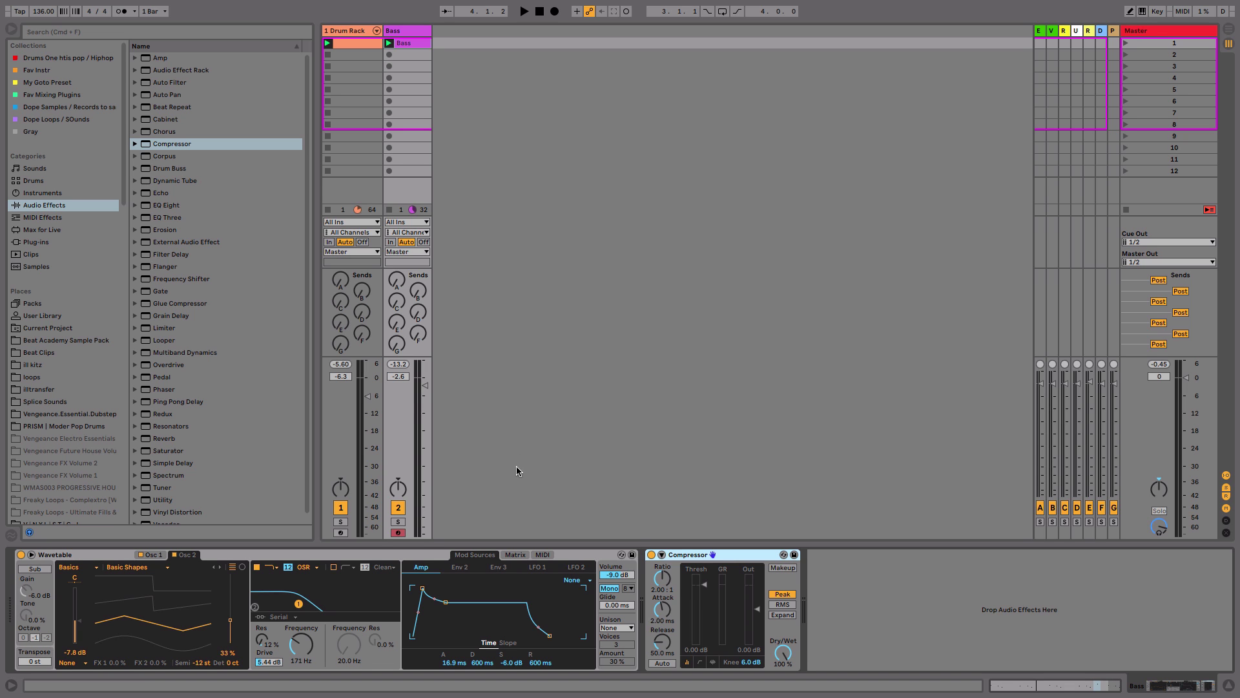
Open the Bass clip and check its individual notes in bars 7 and 8.
double_click(402, 45)
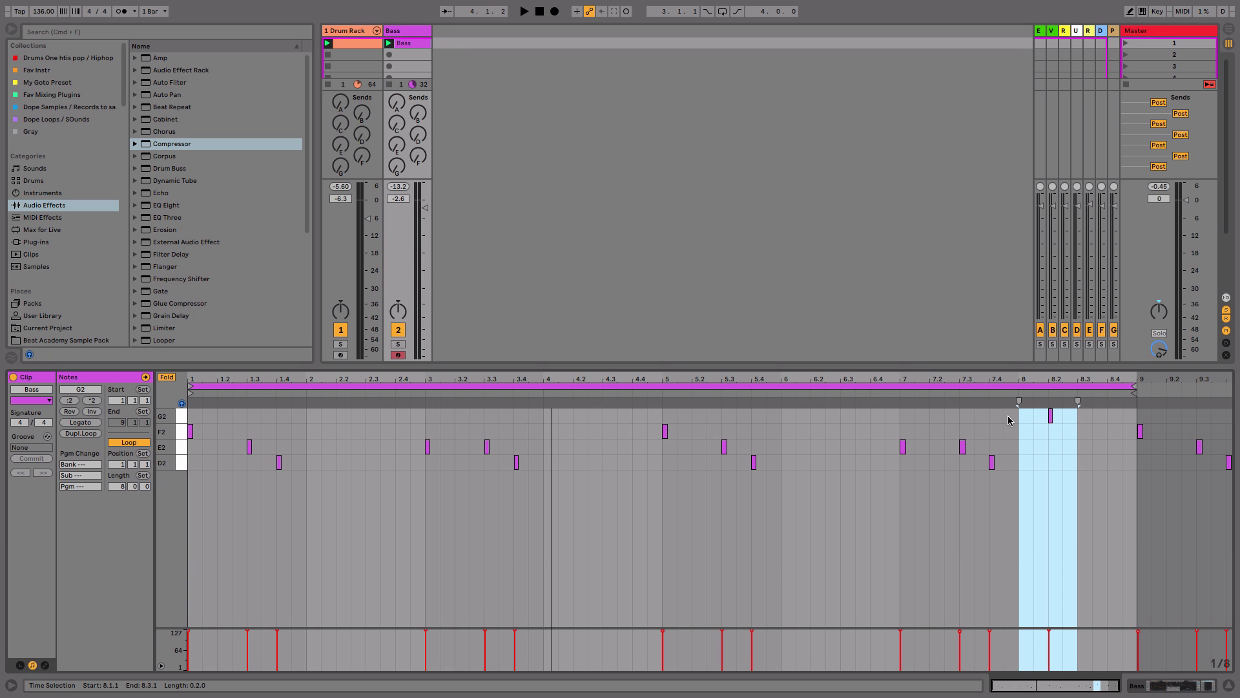
drag(1036, 417, 1095, 418)
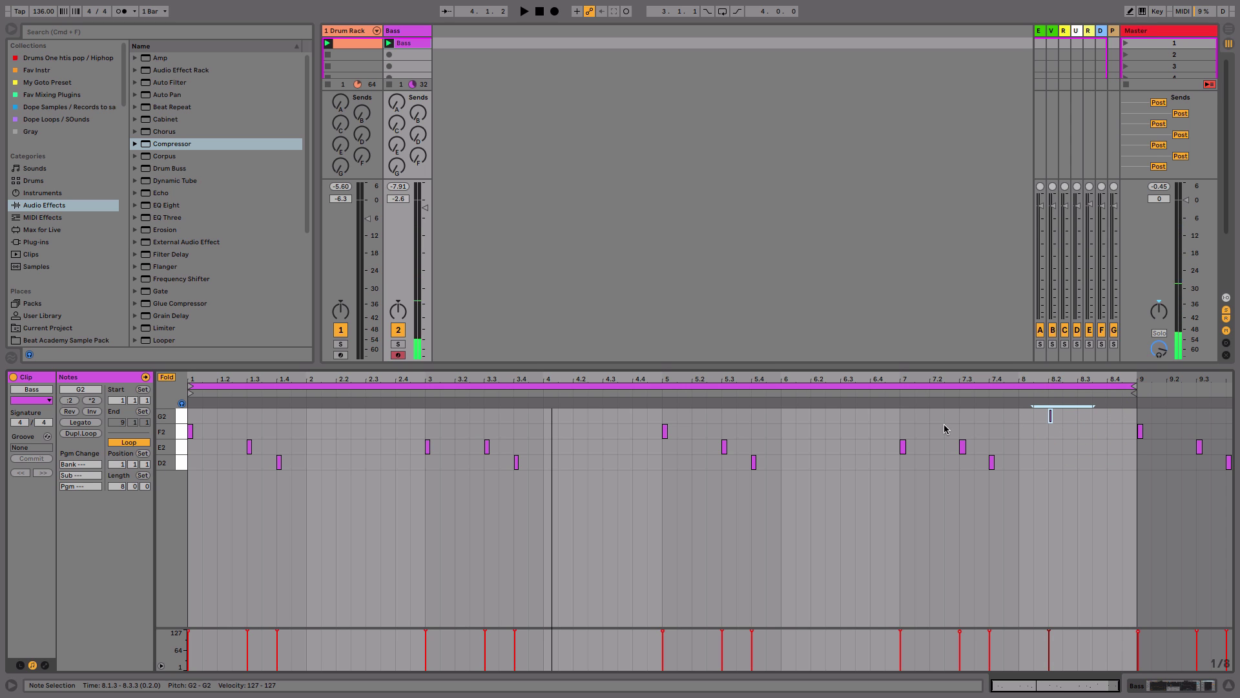
click(956, 444)
drag(976, 450, 1008, 476)
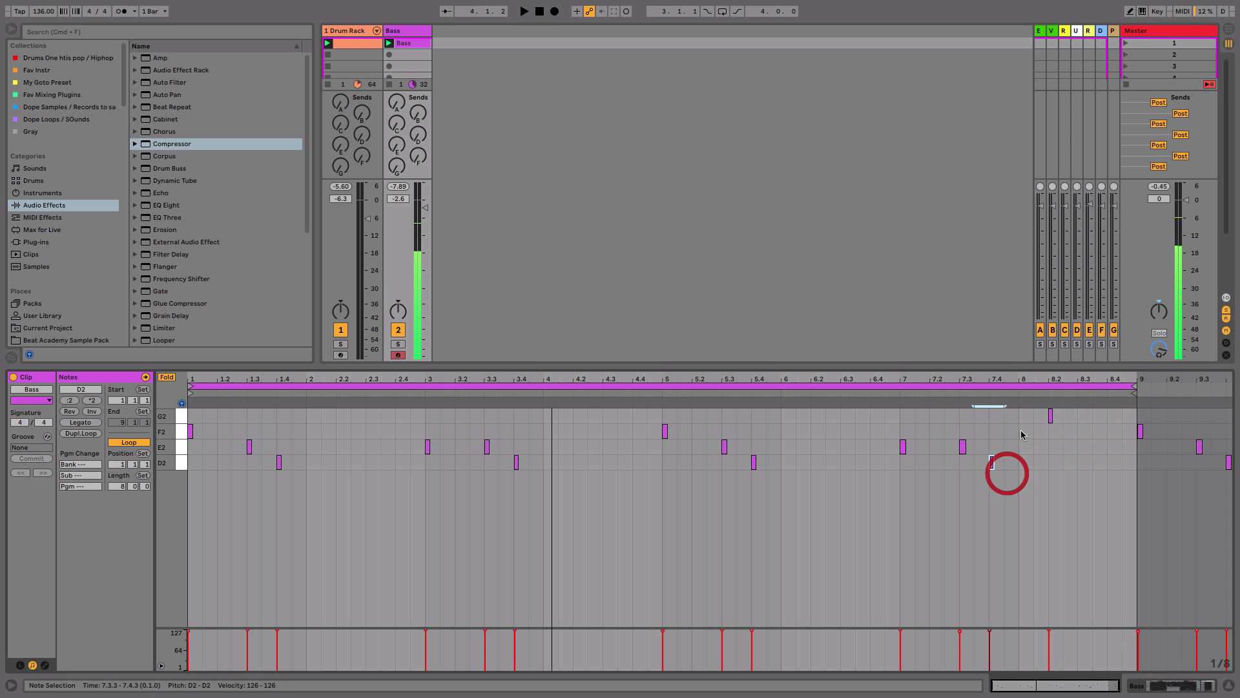
drag(1019, 411, 1082, 423)
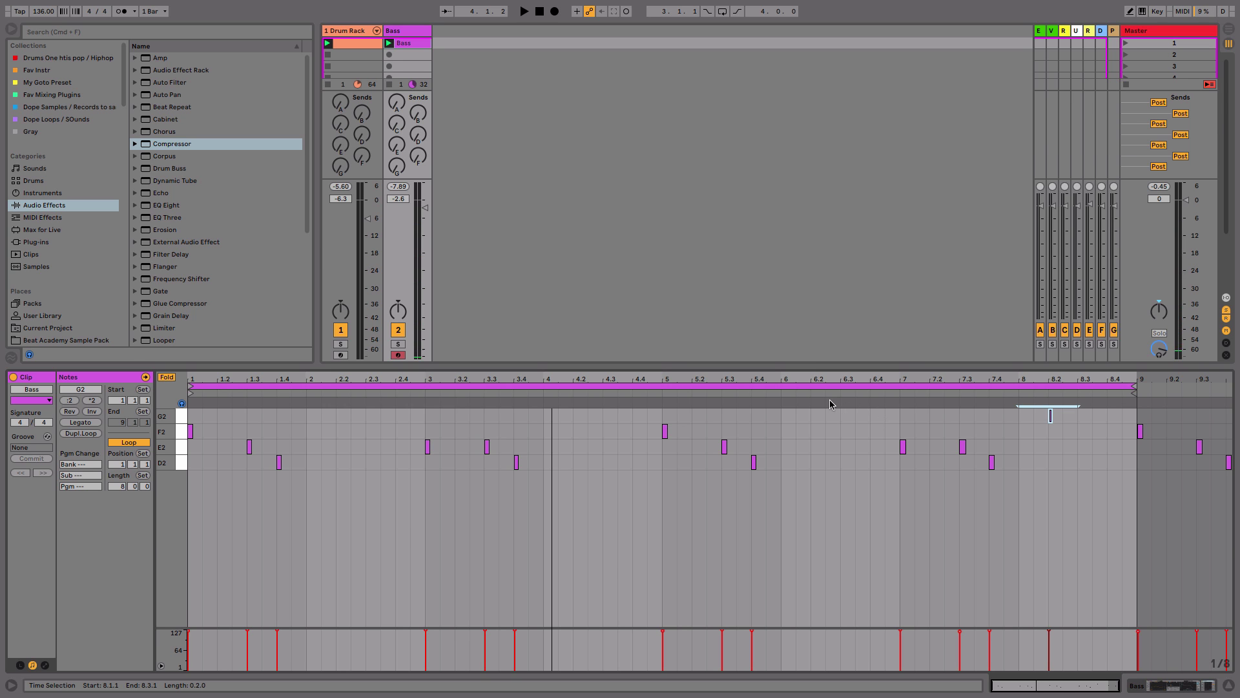
Mute the drums and set the Bass Compressor to -11.6 dB threshold, 3.41:1 ratio, 3.16 ms attack, 241 ms release and 2.31 dB output.
key(shift+Tab)
click(341, 507)
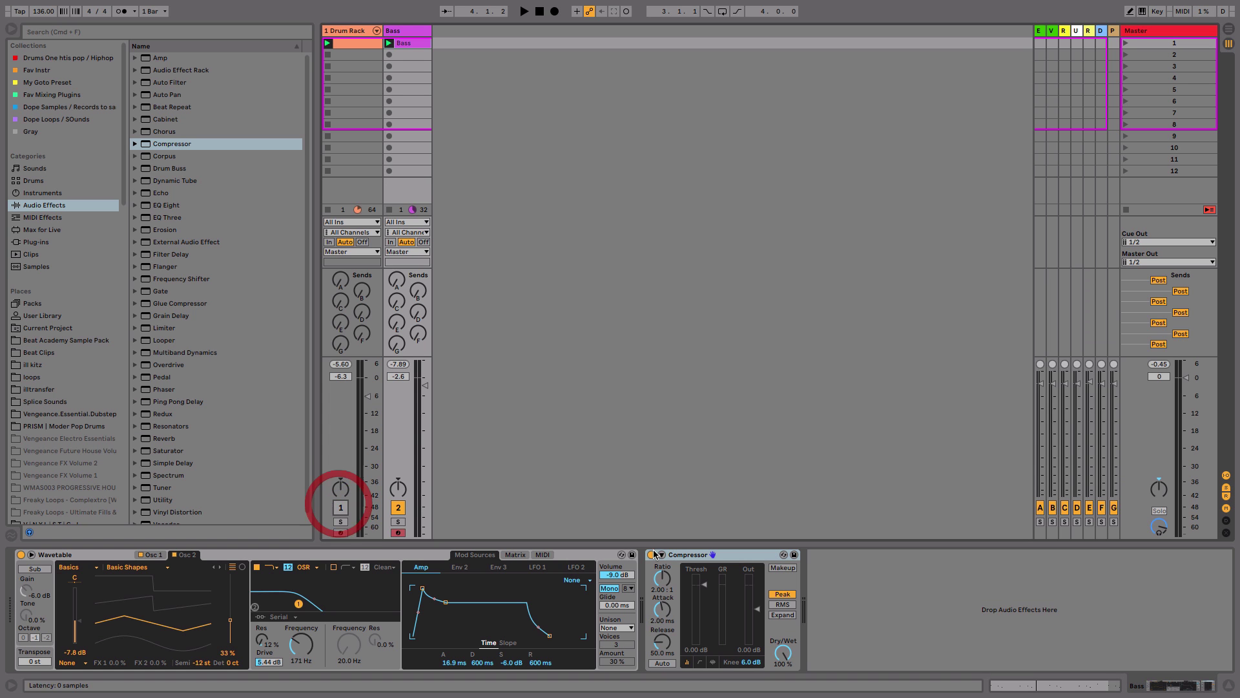
key(space)
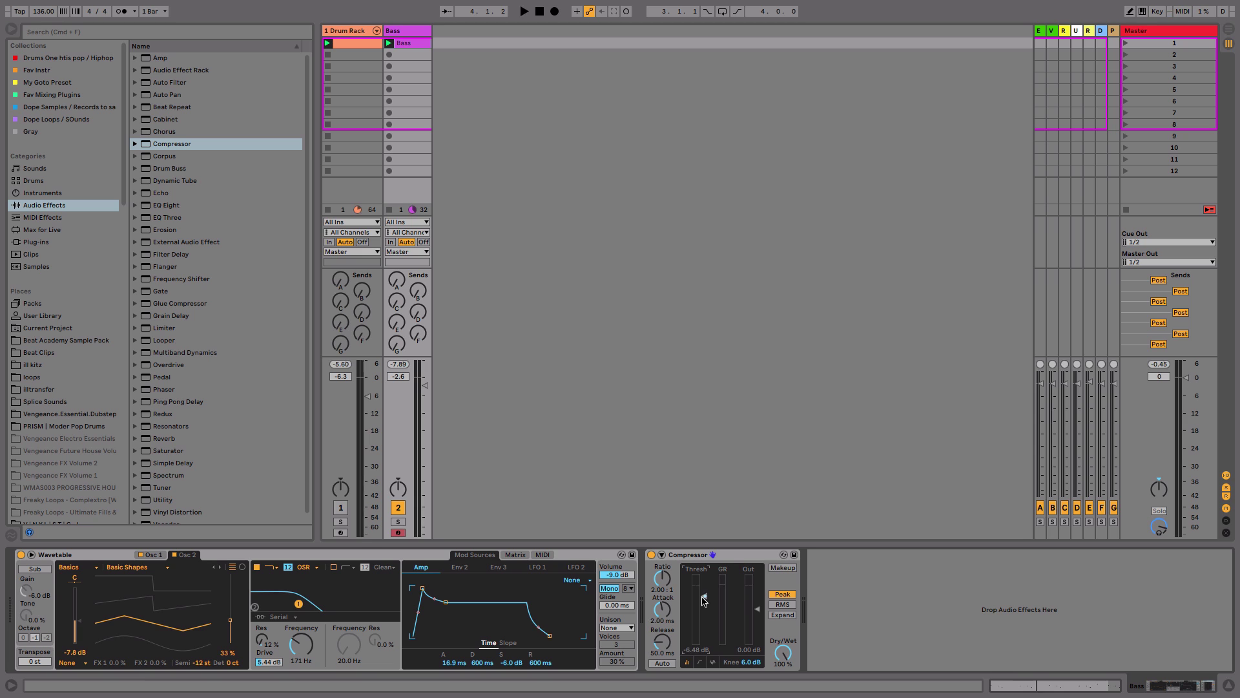
drag(707, 587, 668, 591)
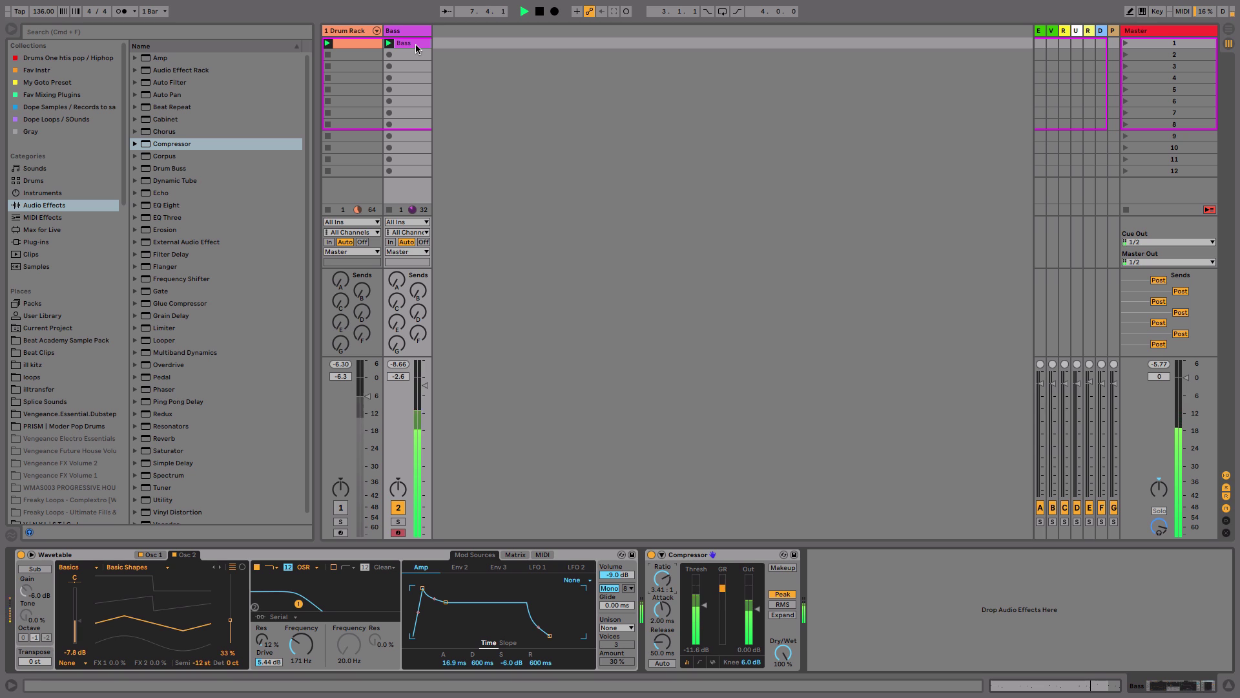
key(space)
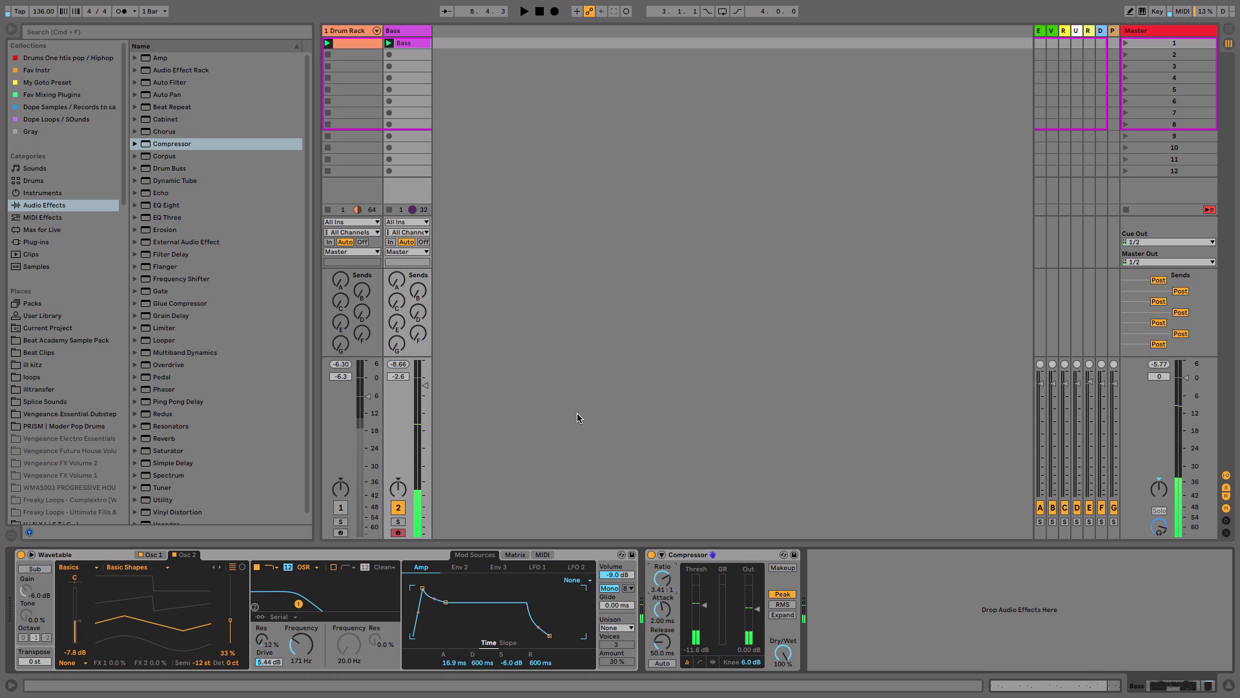
drag(662, 609, 662, 604)
drag(663, 643, 663, 621)
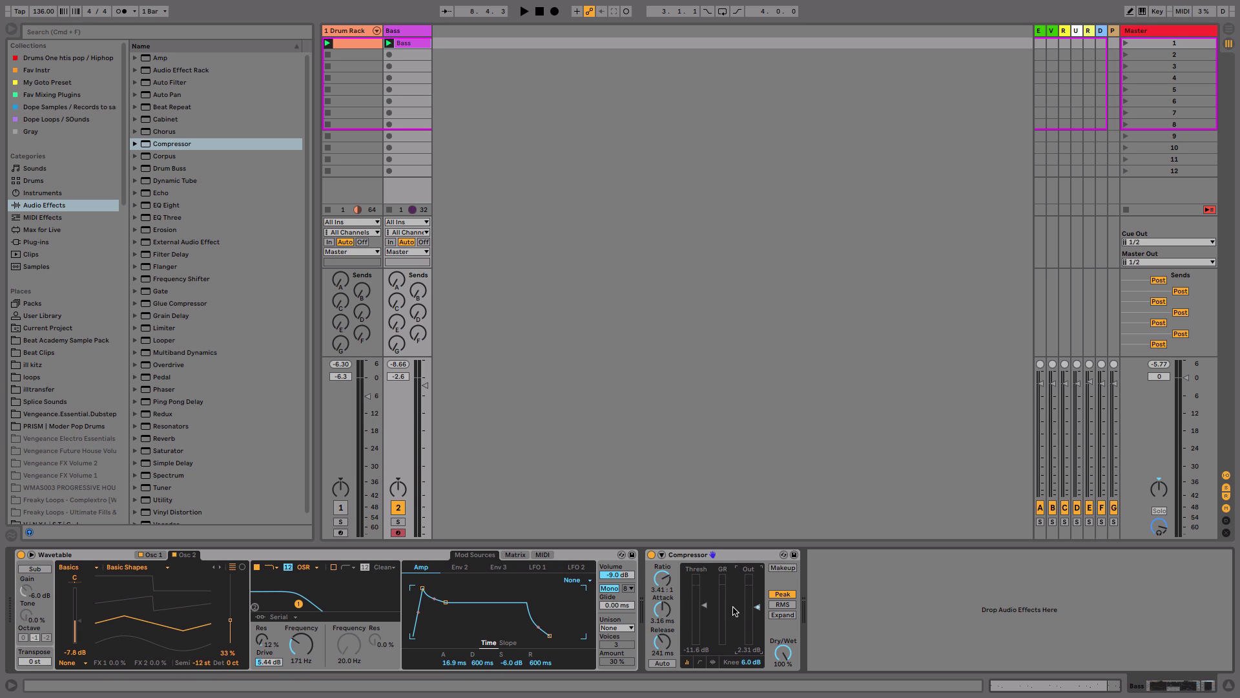
Fold the Compressor and add a Saturator after it with the drive at 2.86 dB.
double_click(727, 557)
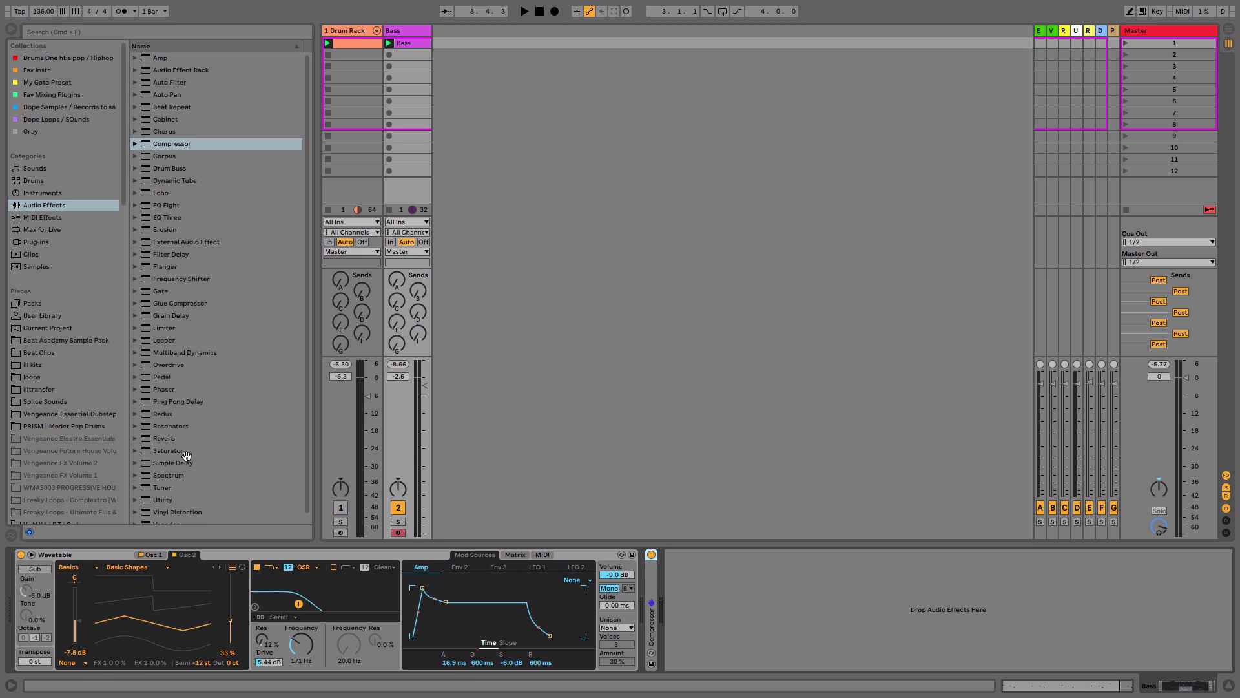
drag(185, 451, 719, 595)
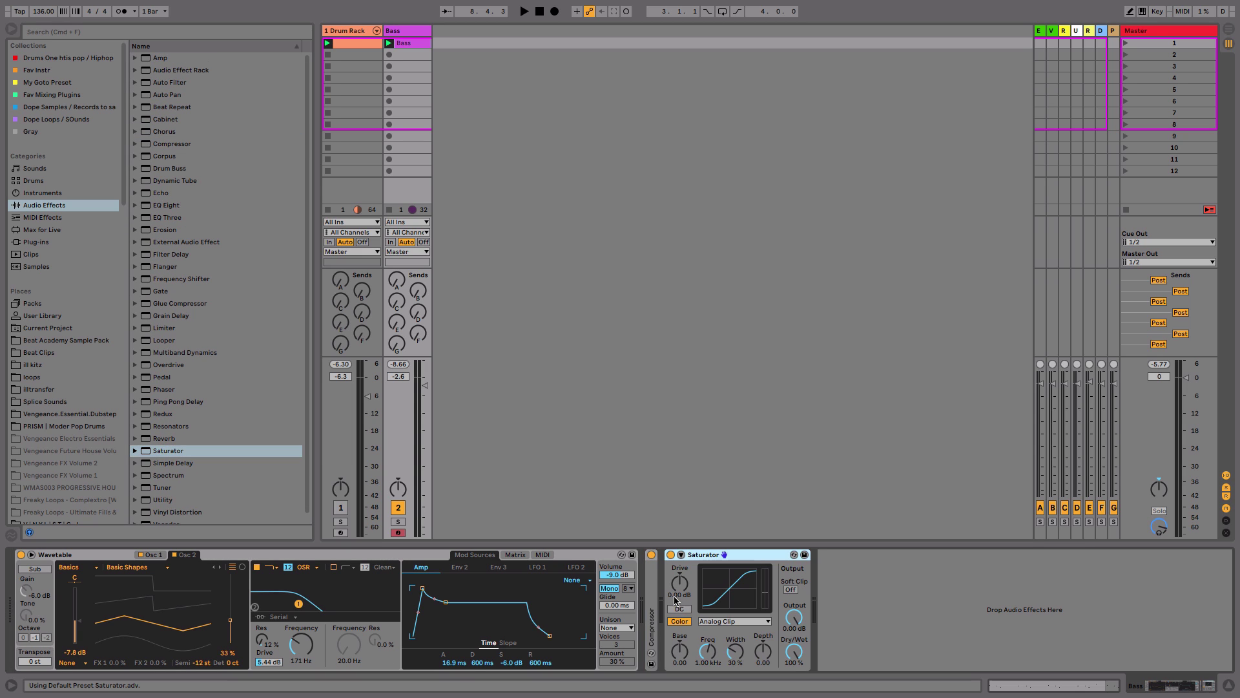
Unmute the Drum Rack track and lower the Bass track's volume to -5.4 dB during playback.
click(340, 507)
key(space)
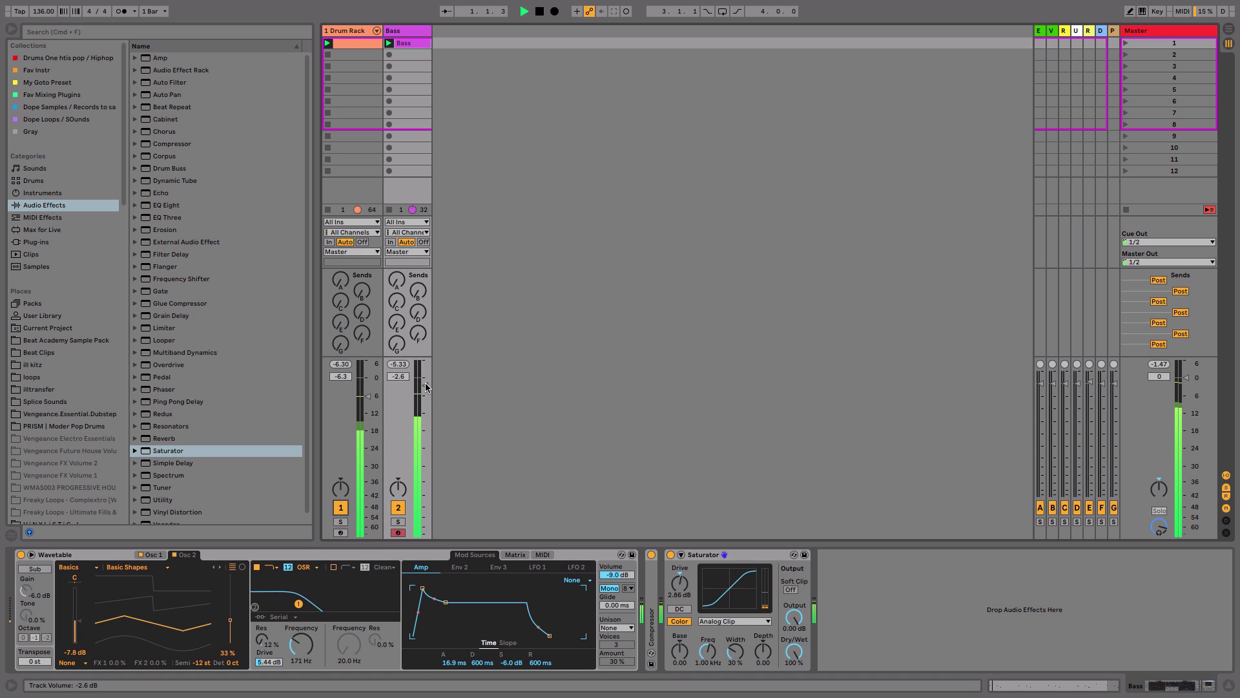
drag(426, 389, 425, 393)
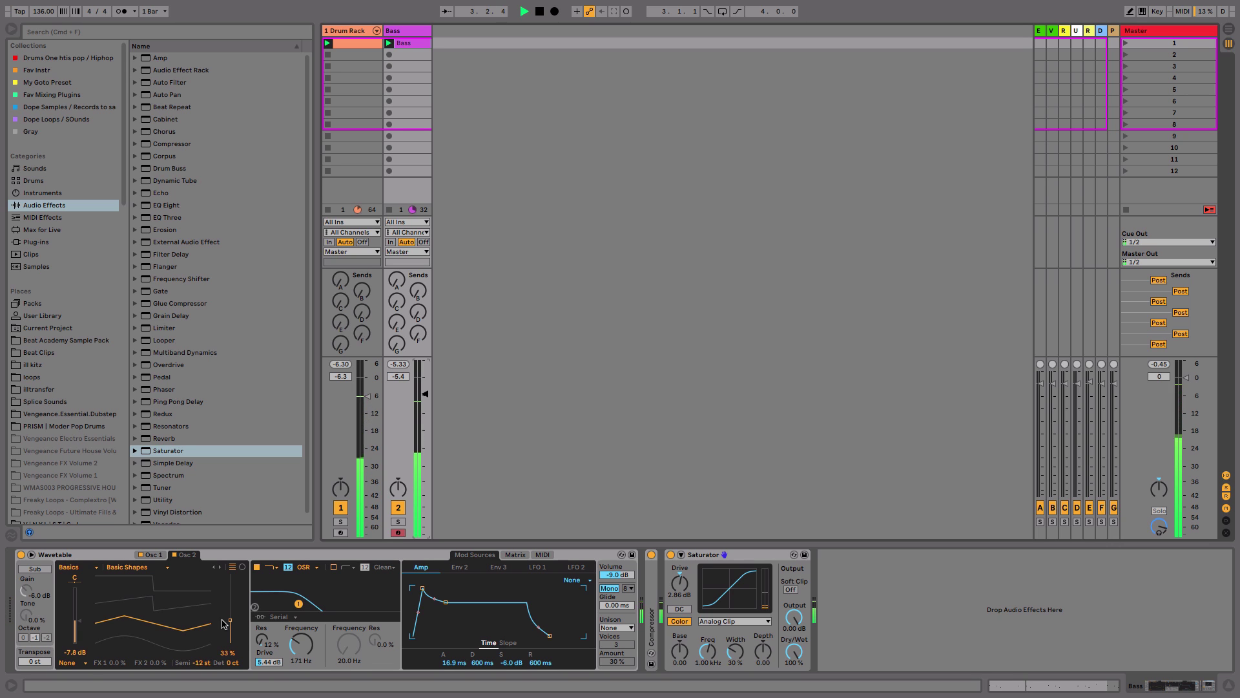
key(space)
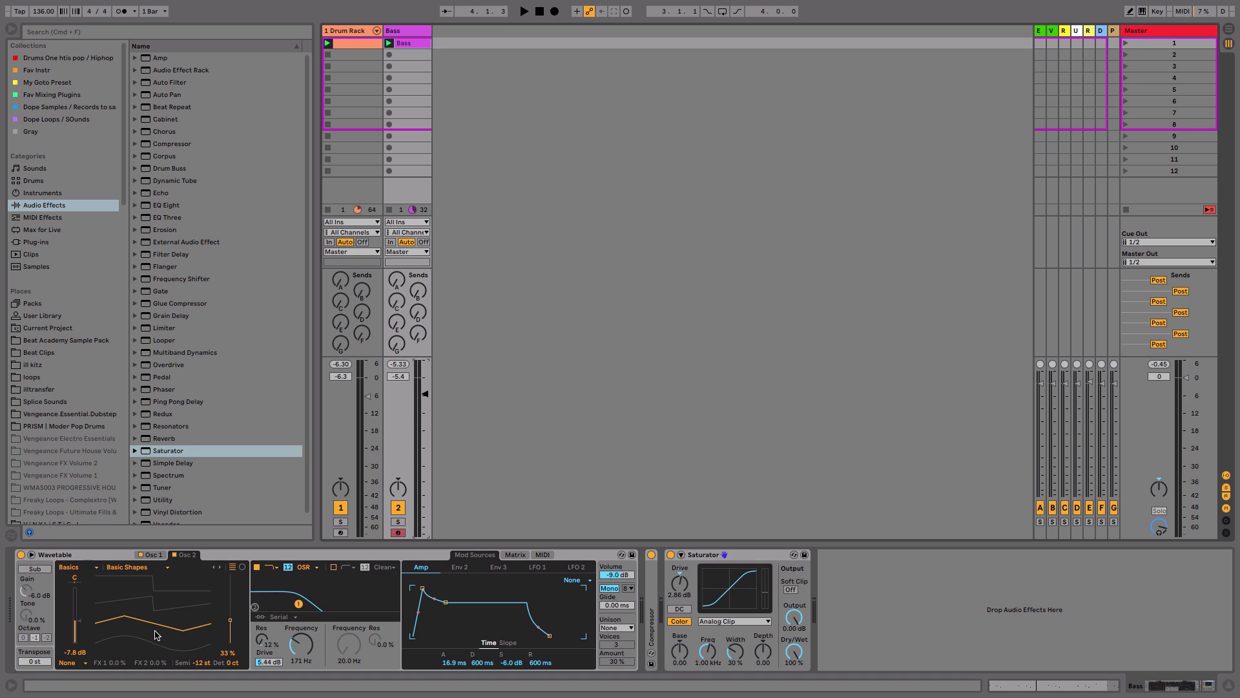
Set oscillator 2's wave position to 0.0 % for a sine shape and its level to -6.8 dB, with the Bass track volume at -7.0 dB.
drag(194, 625, 107, 647)
key(space)
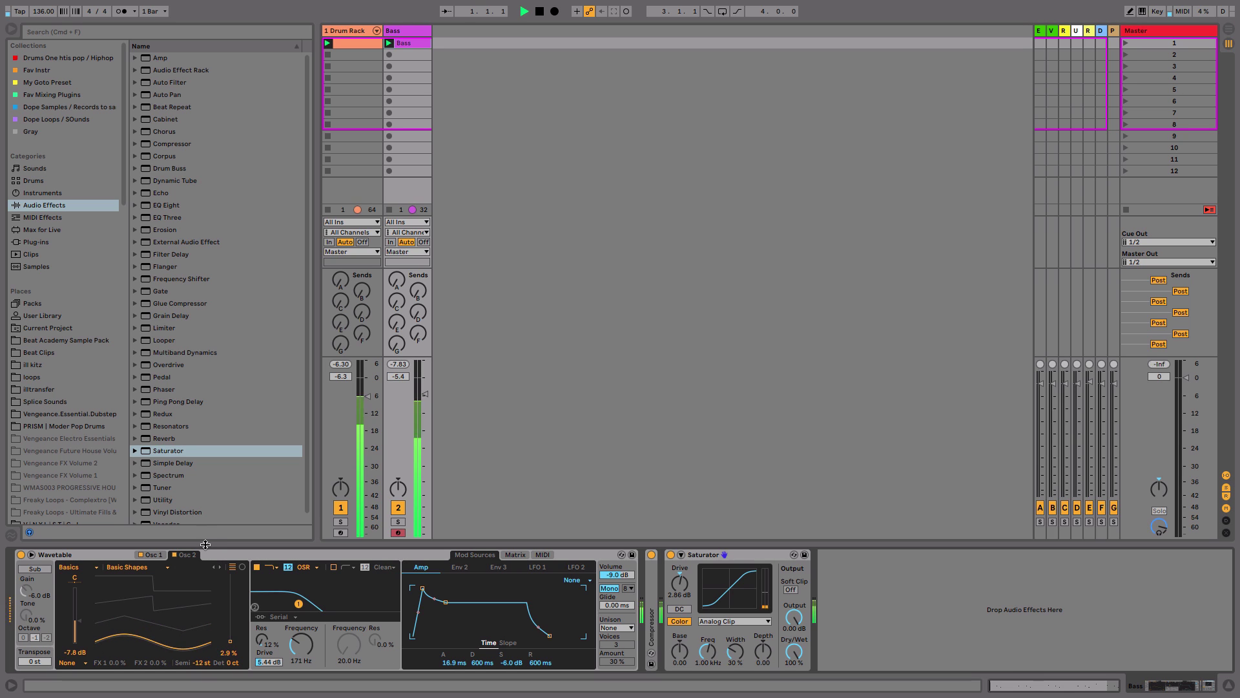
drag(425, 394, 427, 400)
key(space)
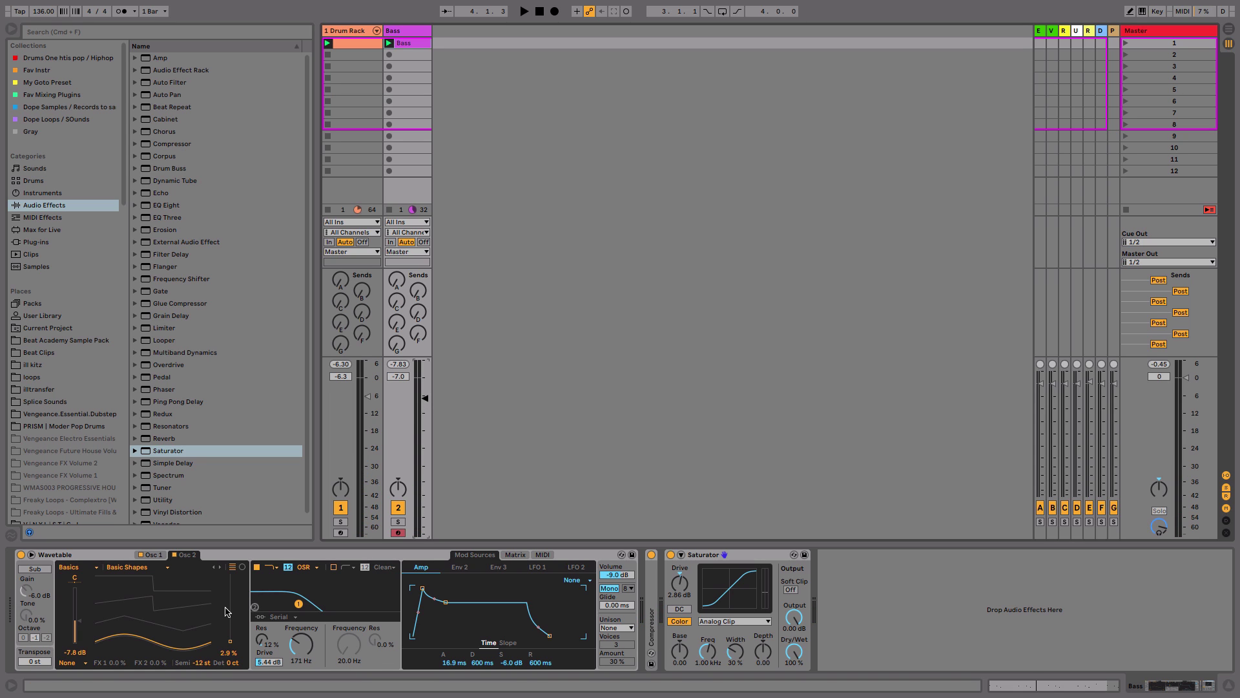
mouse_move(225, 612)
mouse_down()
mouse_move(224, 594)
mouse_move(225, 625)
mouse_up()
drag(75, 621, 75, 619)
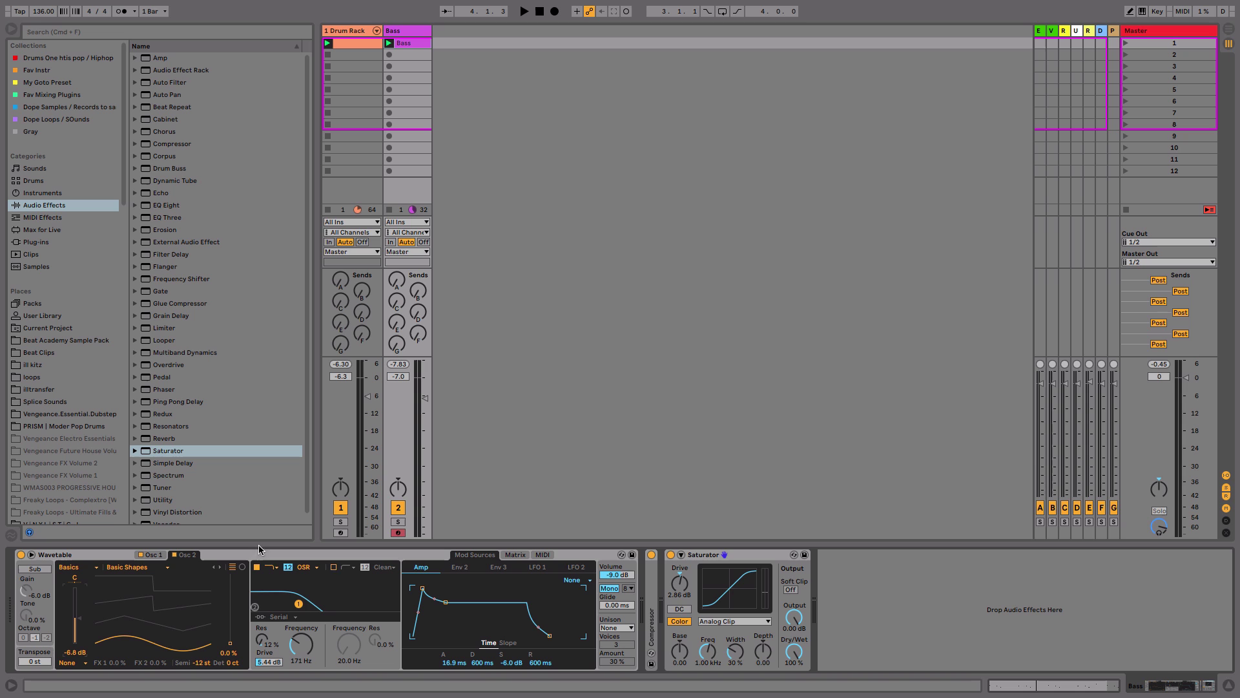
Insert a new MIDI track, load Wavetable onto it and set oscillator 1's wave position to 68 % for a saw shape.
click(741, 559)
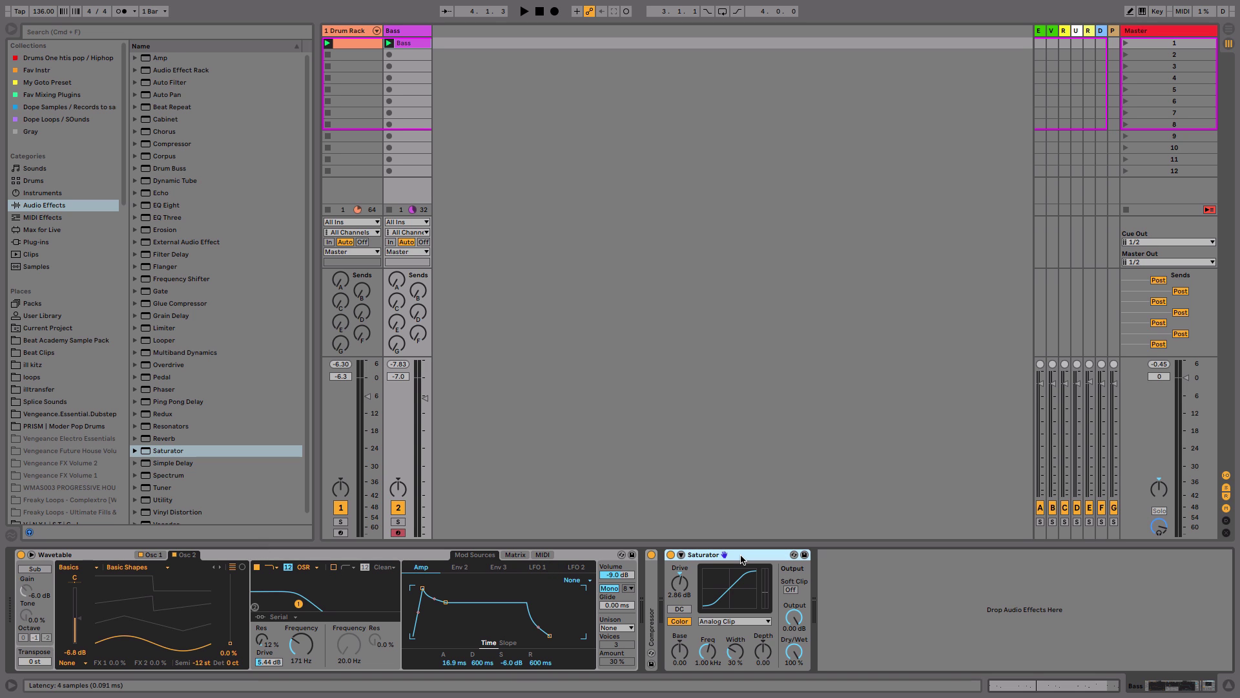
key(ctrl+shift+t)
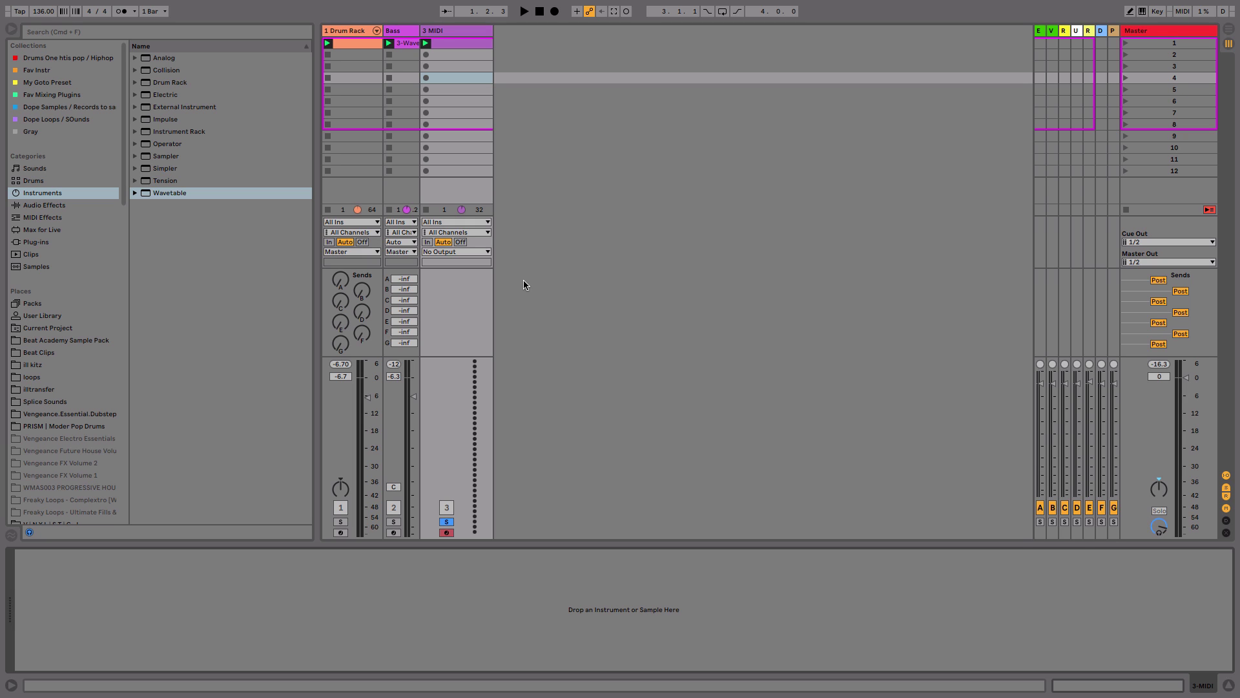
click(55, 193)
drag(155, 196, 451, 150)
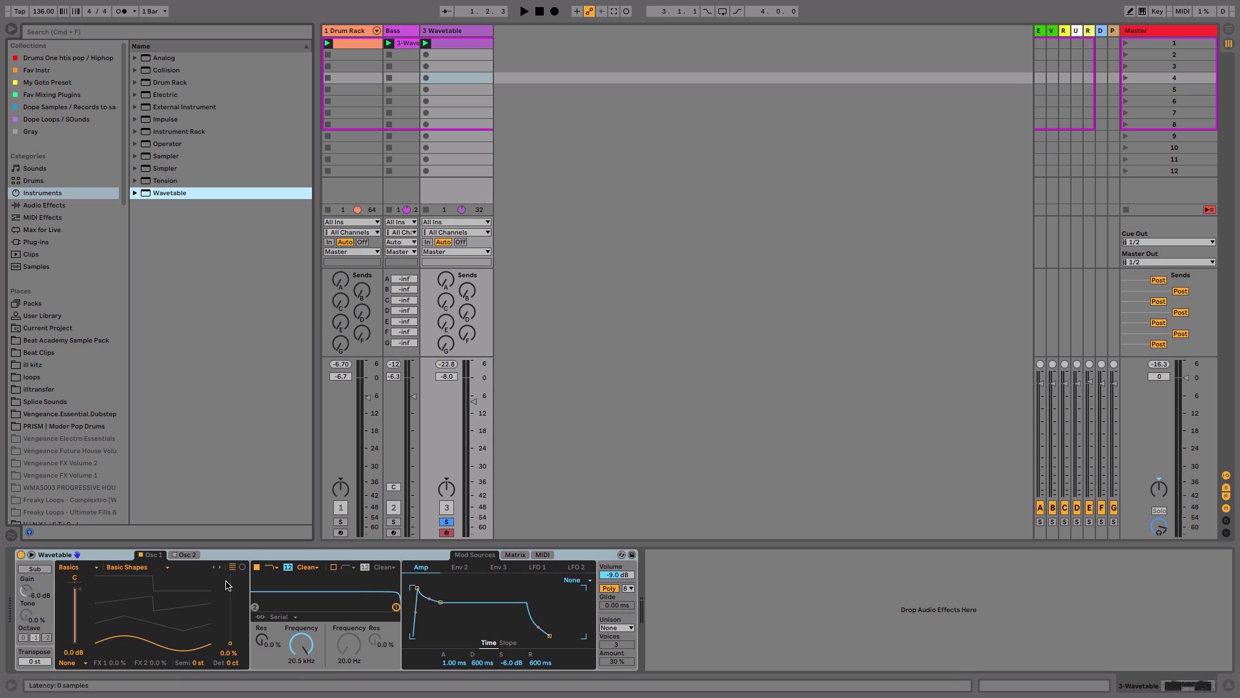
drag(174, 646, 102, 604)
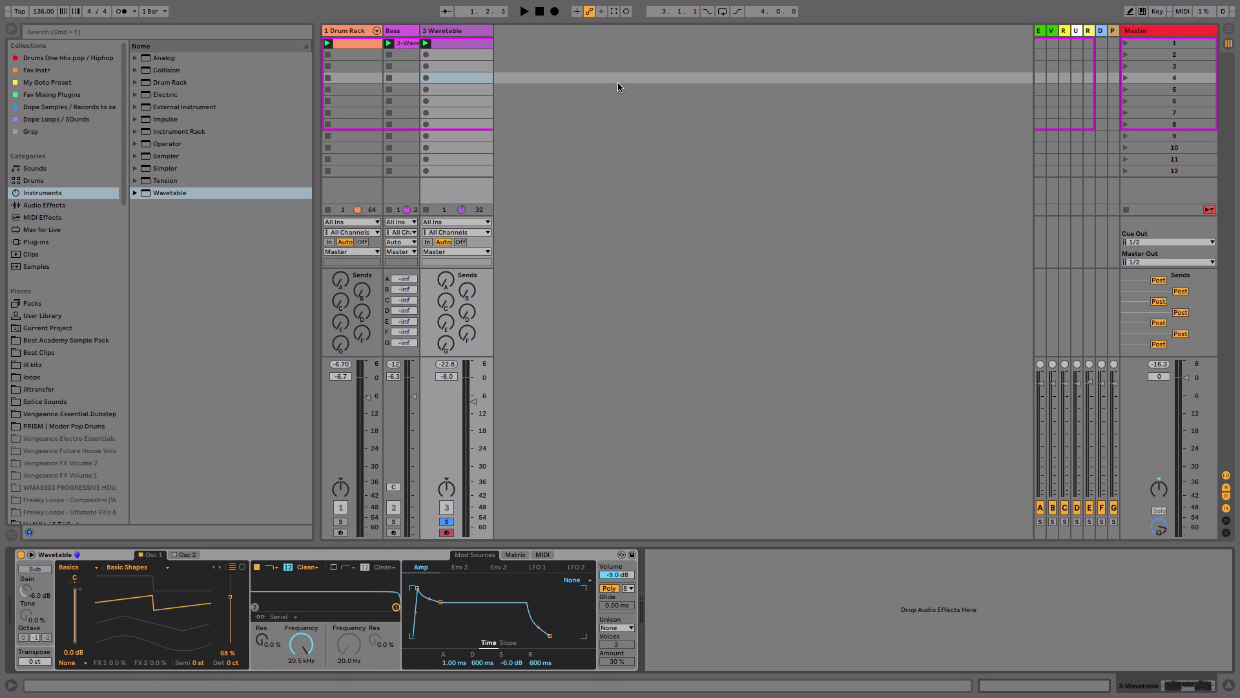
Open the notes of the new Wavetable track's clip and play its pattern through.
click(471, 43)
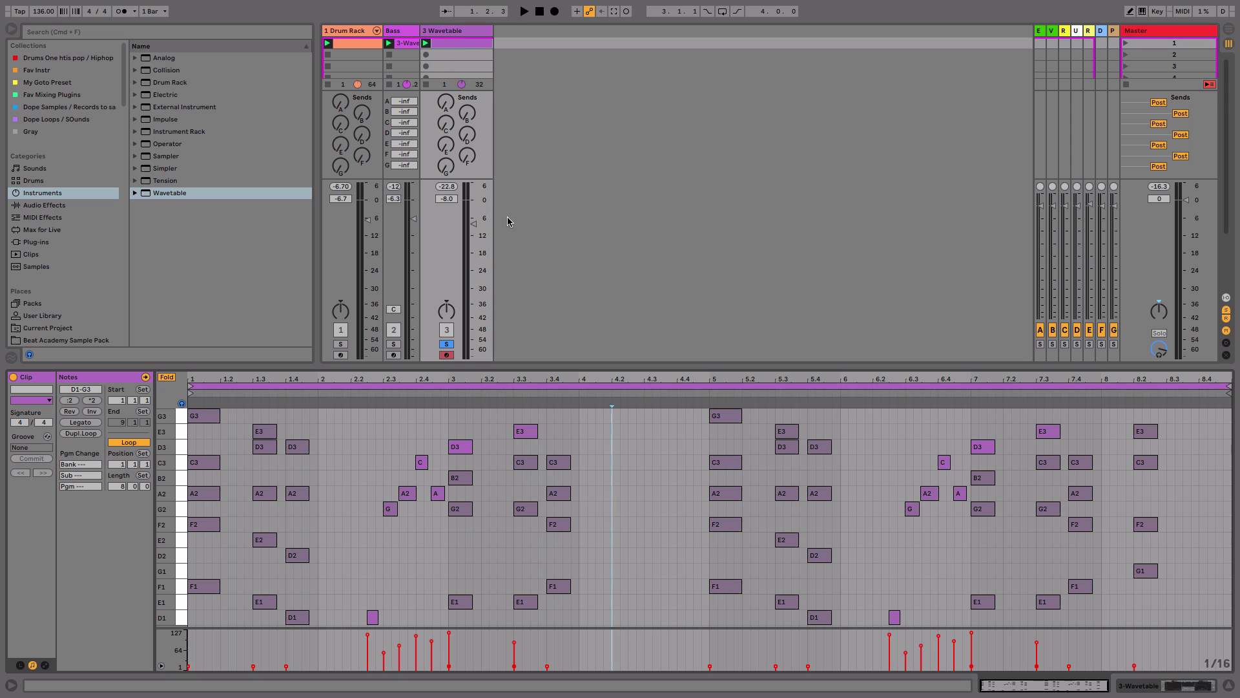
key(space)
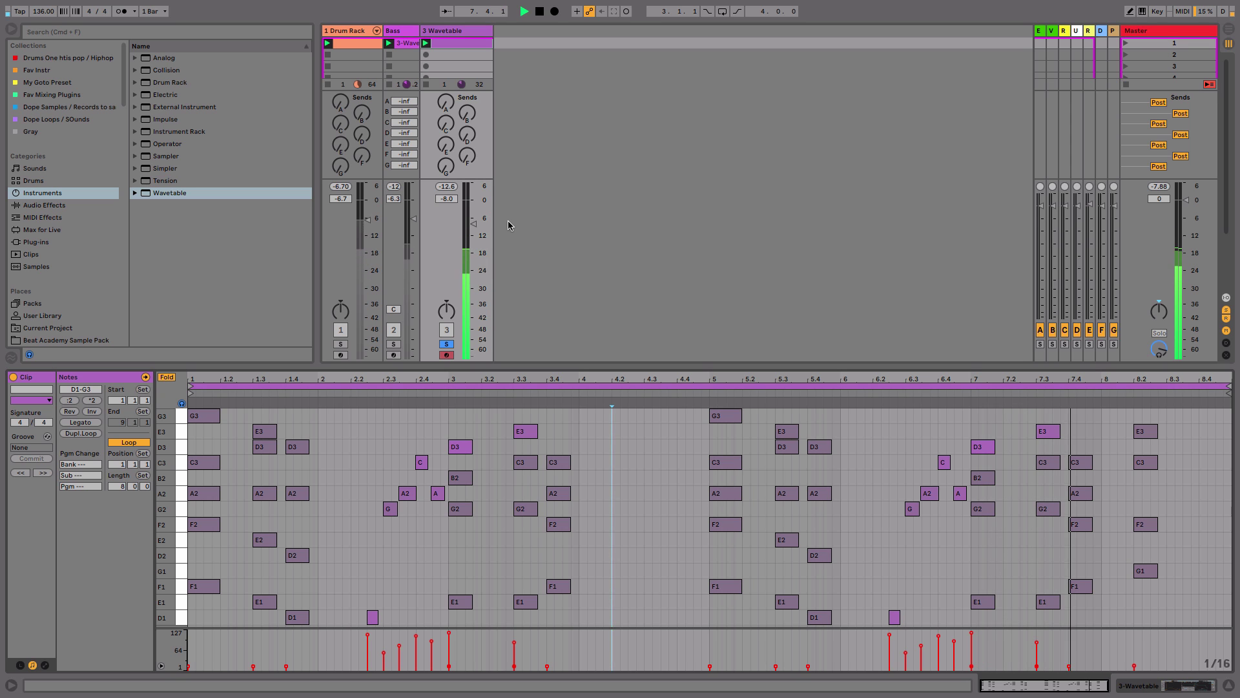
key(space)
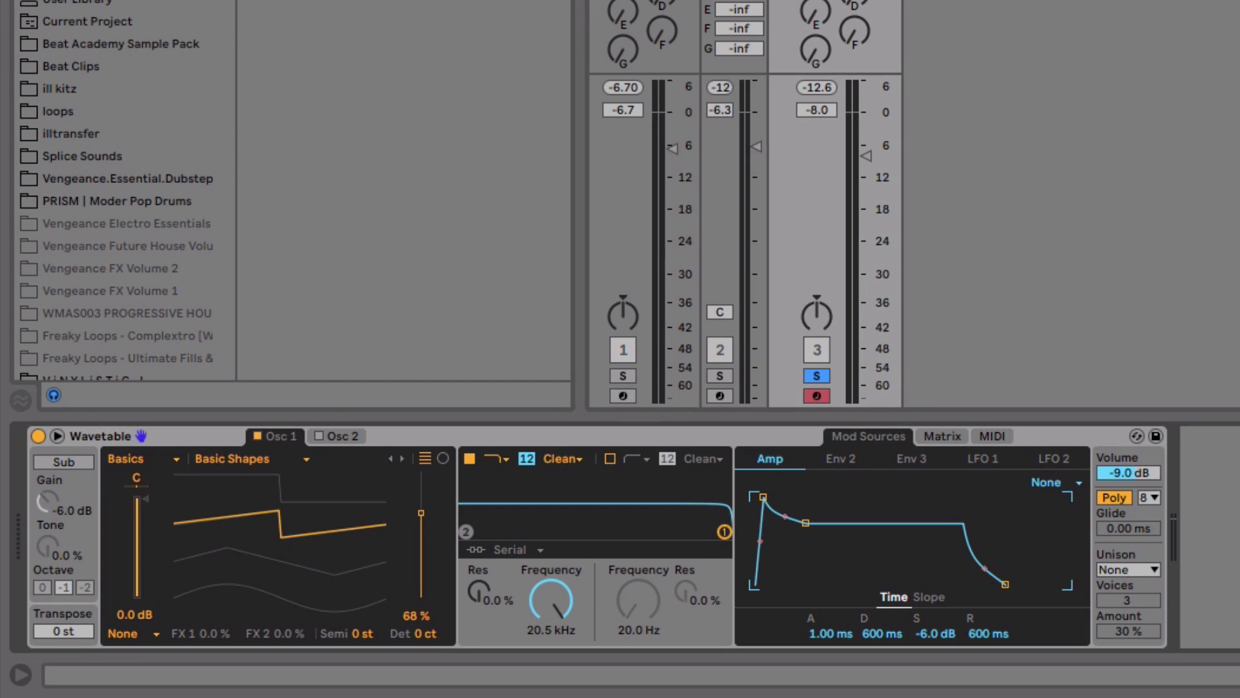
Enable oscillator 2 with wave position 69 % for a saw shape, detune 5 ct and level -13 dB.
click(315, 436)
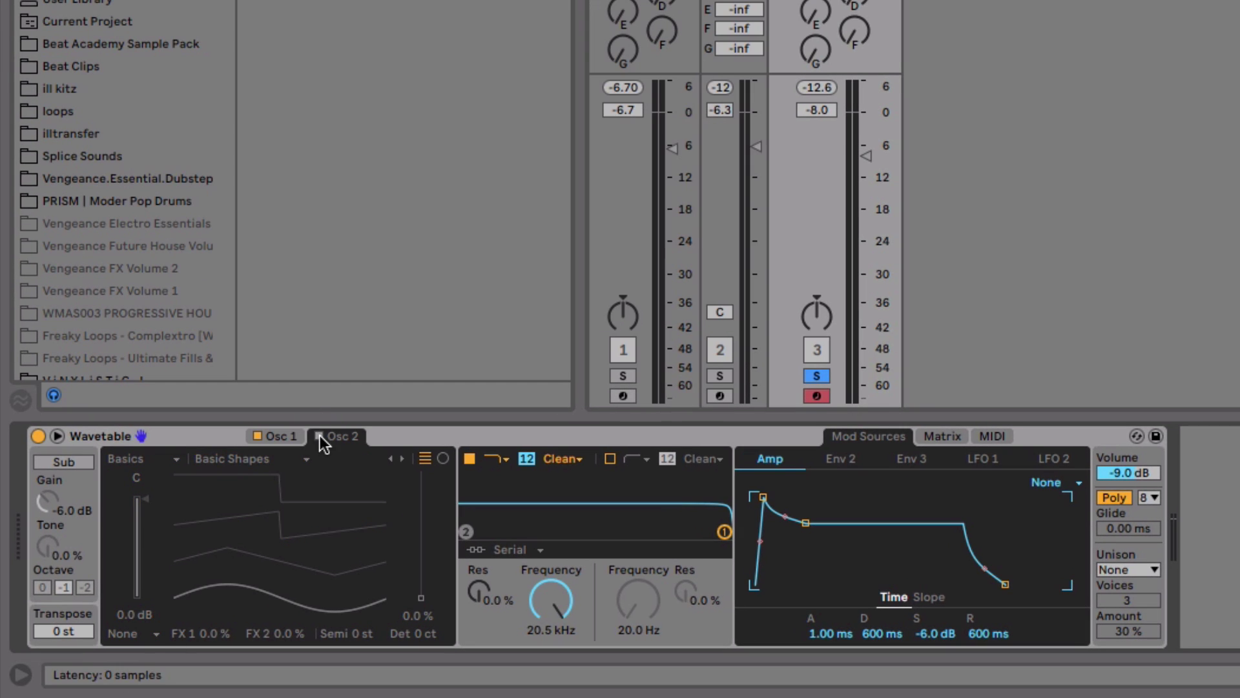
click(320, 435)
drag(310, 595, 310, 524)
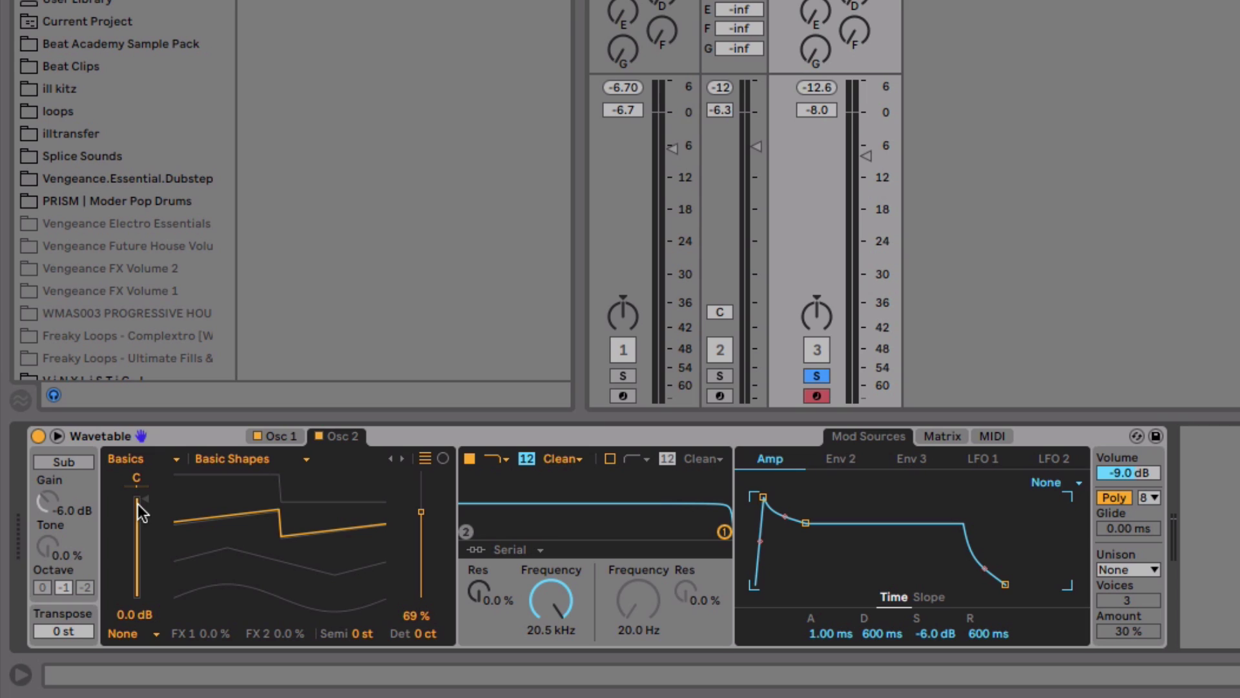
drag(137, 504, 138, 538)
drag(429, 635, 428, 631)
drag(428, 632, 429, 631)
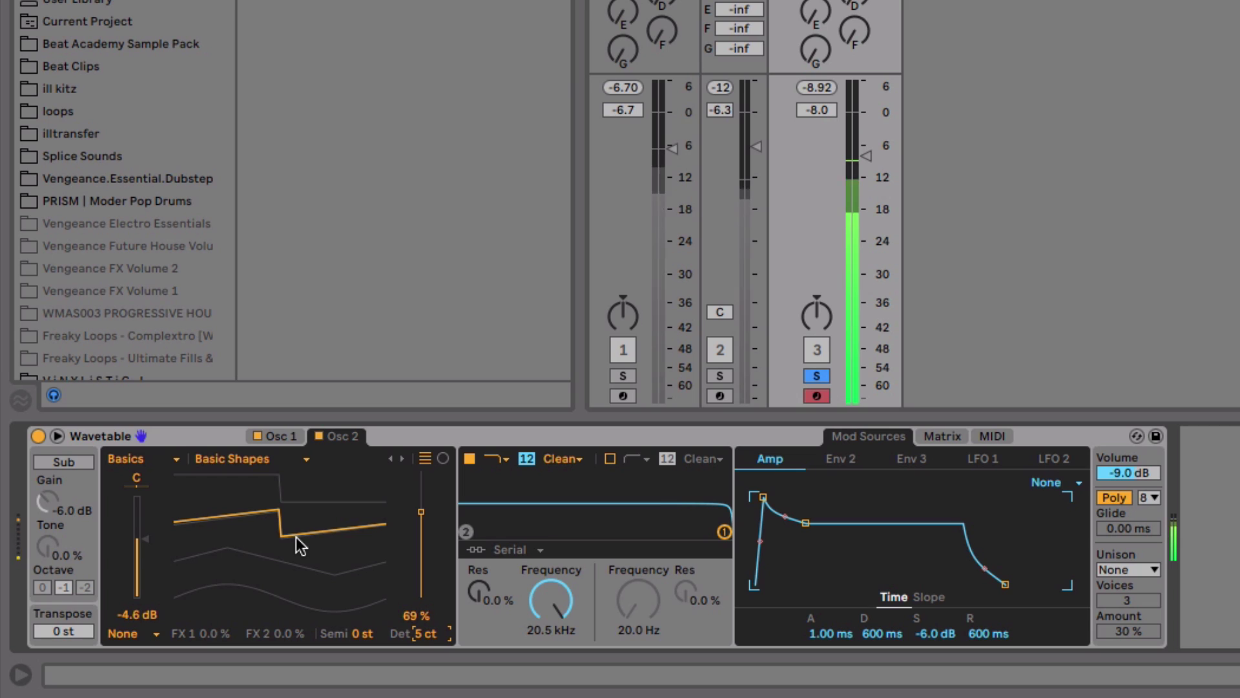
drag(141, 543, 141, 568)
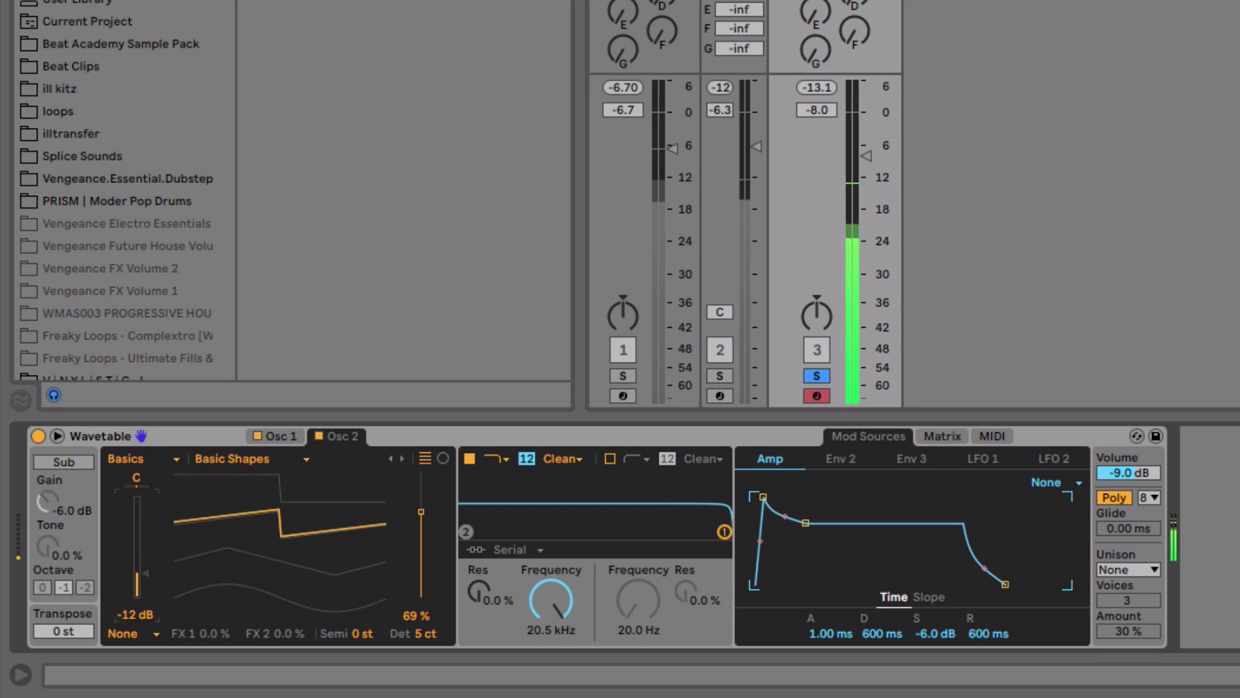
drag(137, 574, 137, 576)
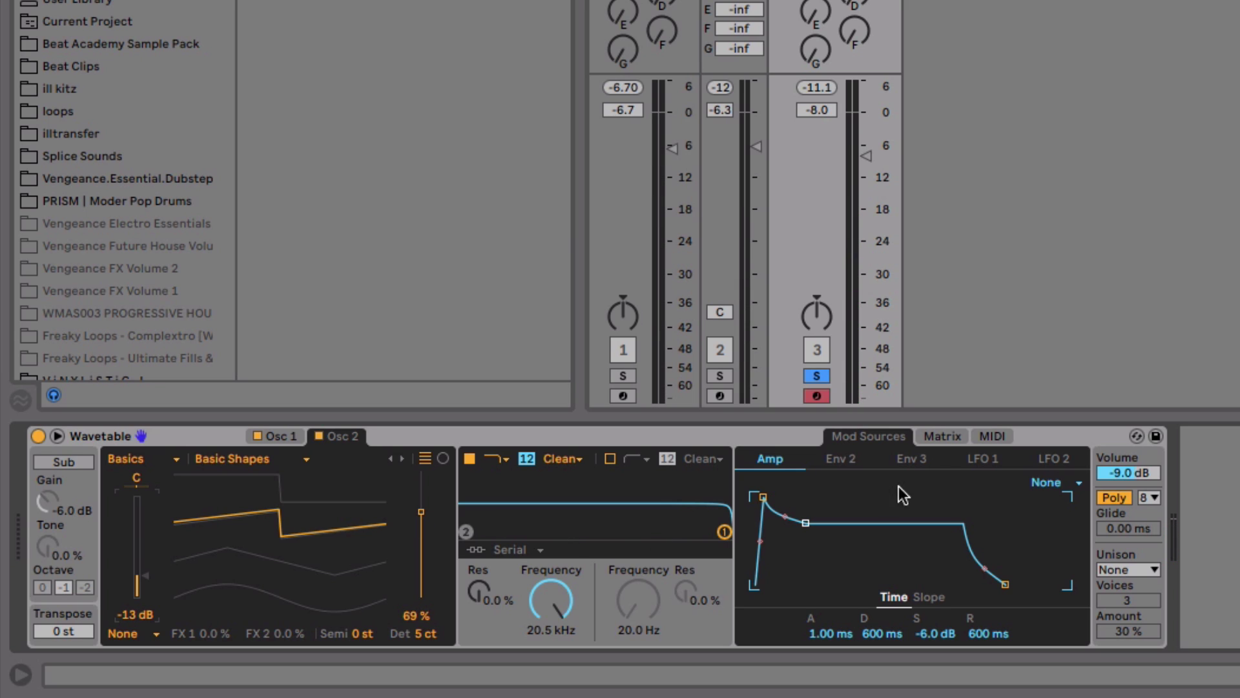
Assign LFO 1 to modulate oscillator 1's pitch in the modulation matrix.
click(983, 457)
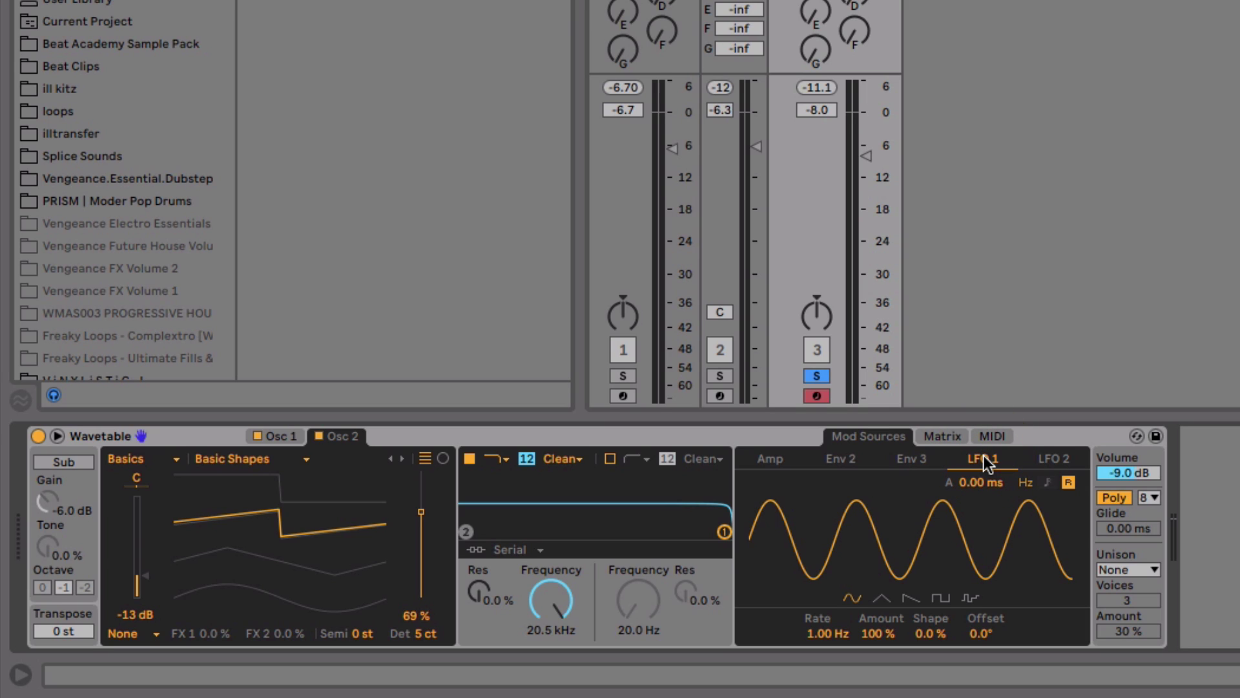
click(943, 436)
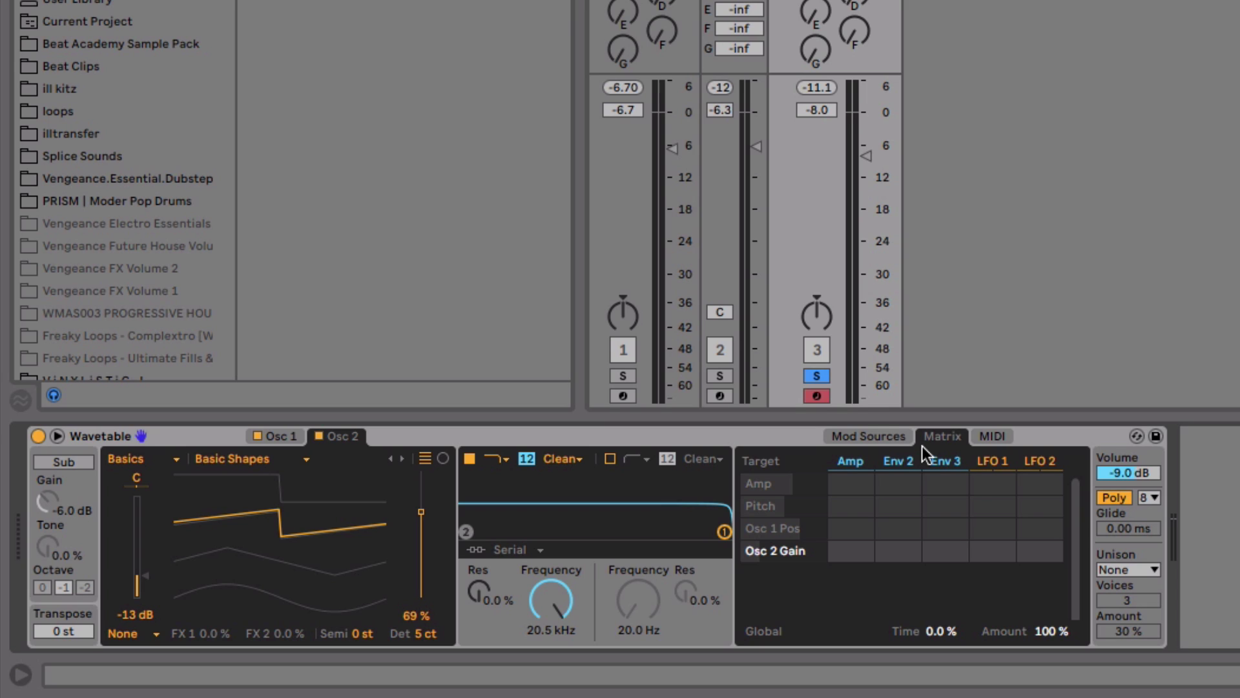
click(278, 430)
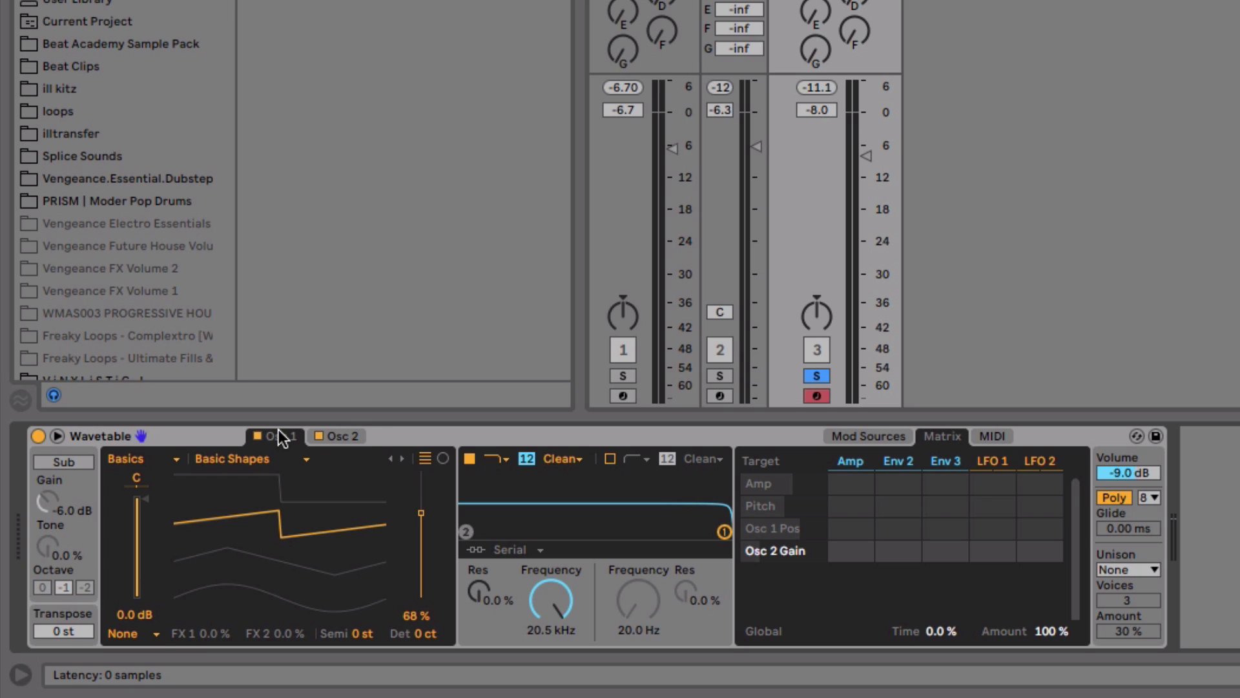
click(365, 636)
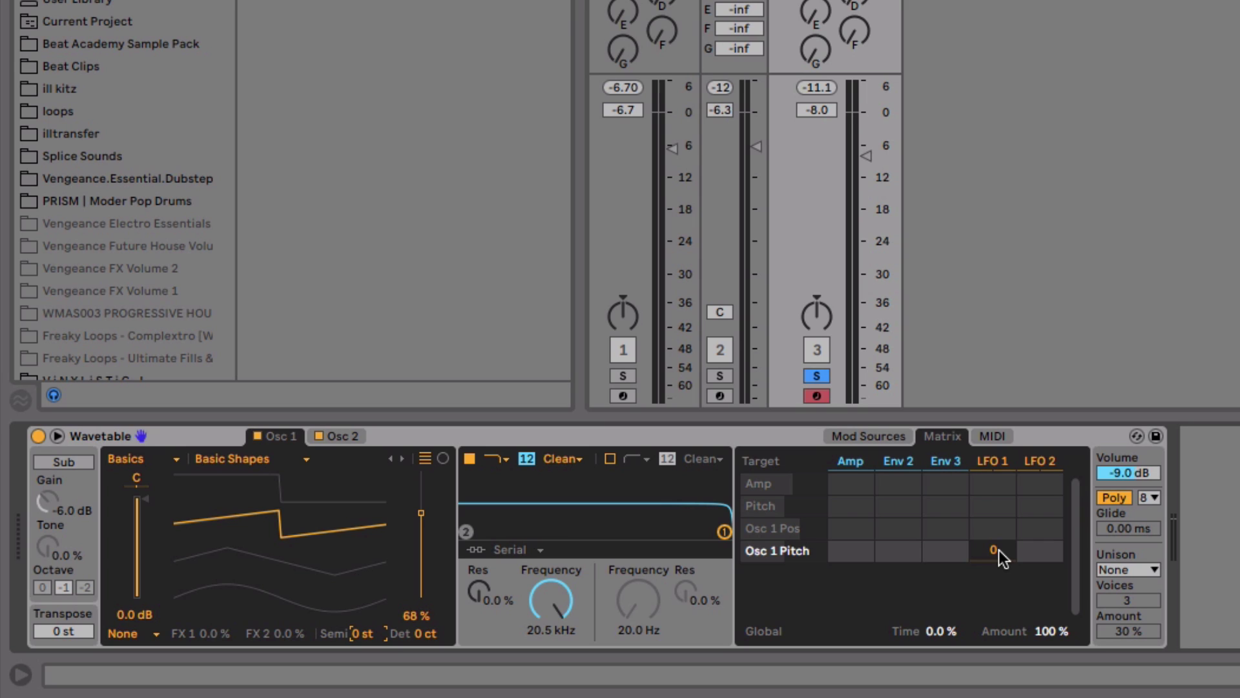
drag(999, 549, 998, 515)
Set LFO 1 to a rate of 7.33 Hz, an attack of 7.75 s and an amount of 40 %.
click(870, 439)
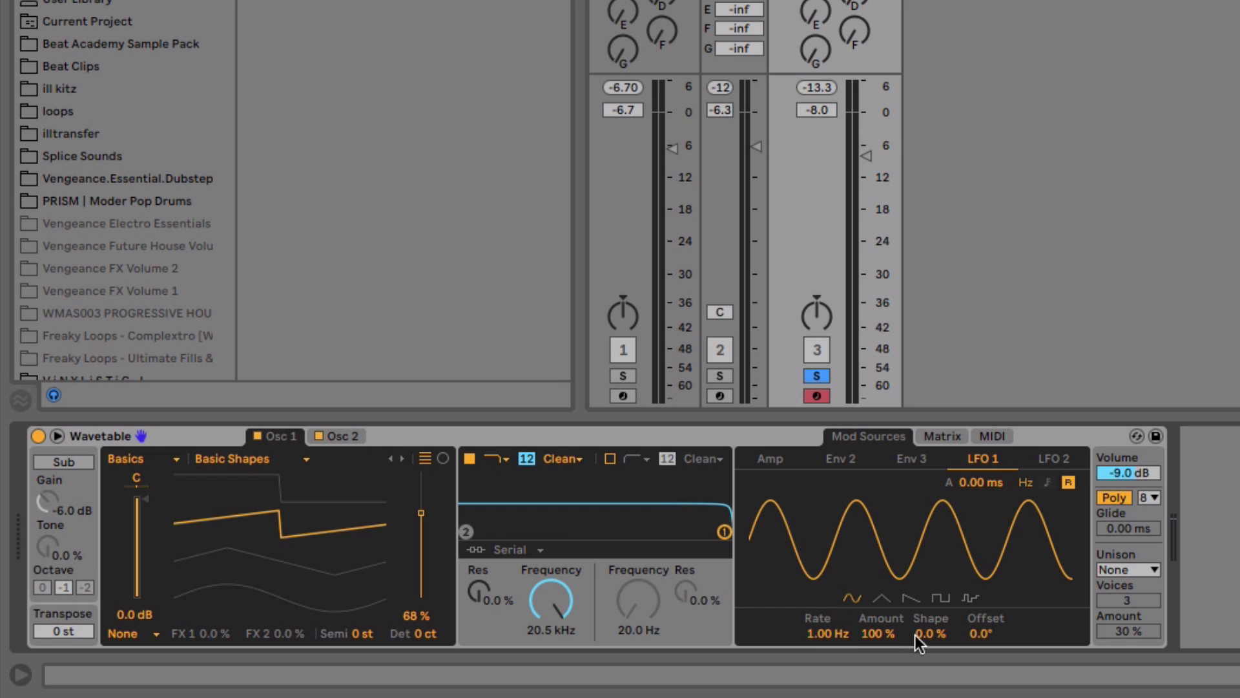
drag(882, 631, 883, 676)
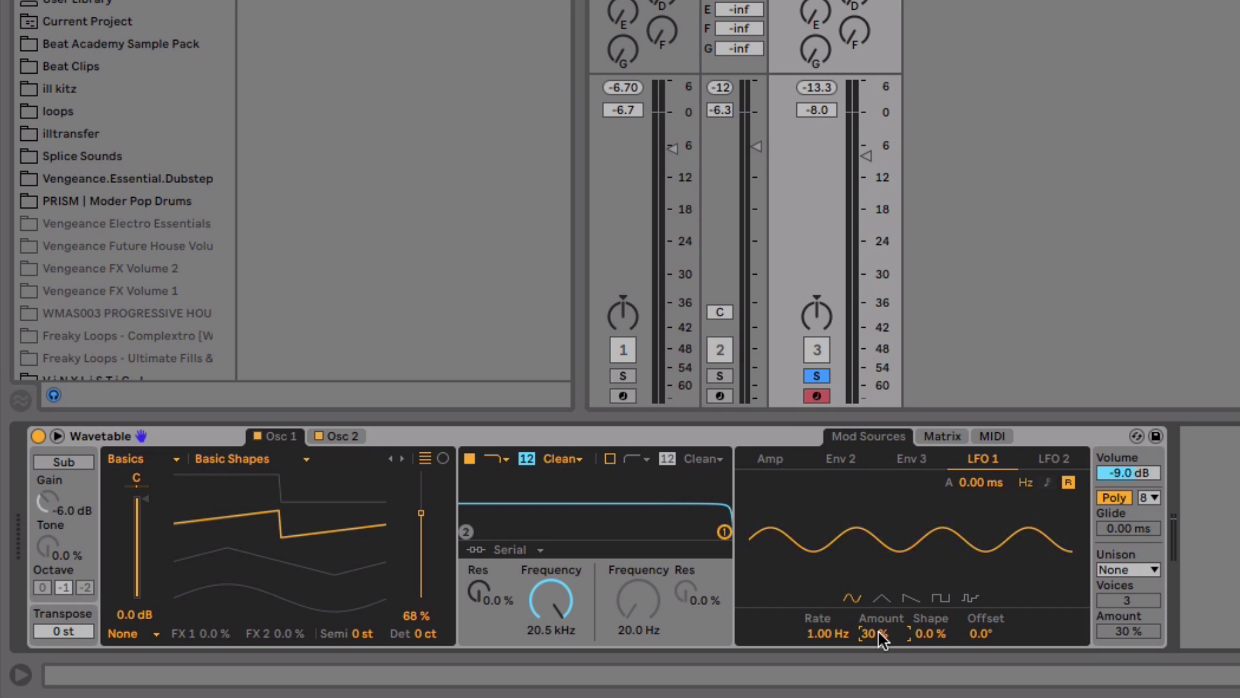
mouse_move(828, 633)
mouse_down()
mouse_move(829, 658)
mouse_move(828, 609)
mouse_up()
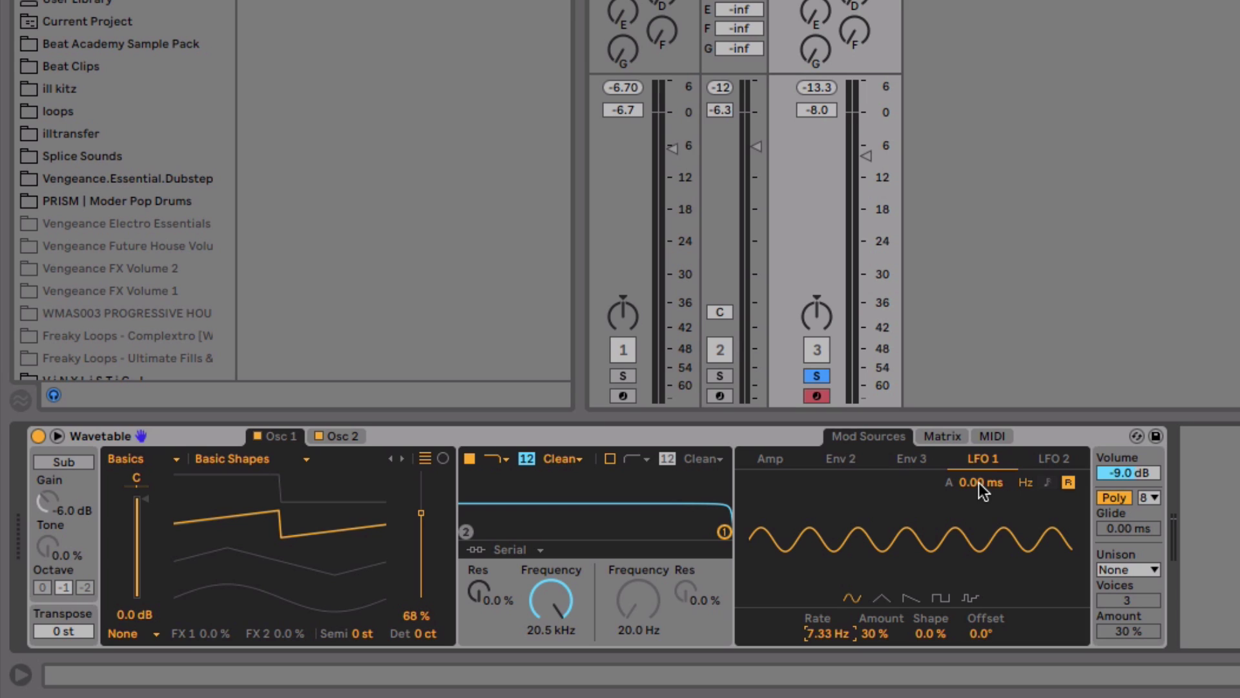
drag(979, 482, 979, 351)
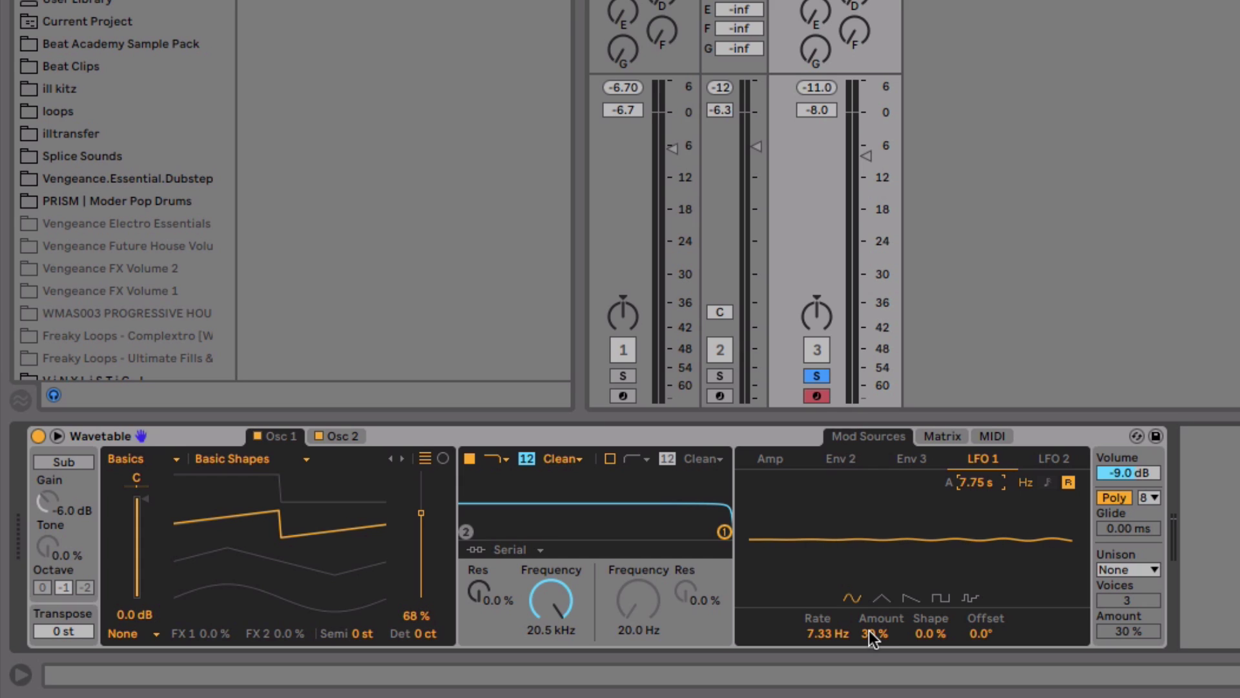
mouse_move(874, 635)
mouse_down()
mouse_move(873, 619)
mouse_move(874, 637)
mouse_up()
Lower oscillator 2's level to -15 dB and switch the first filter to the OSR circuit with 4.31 dB drive.
click(320, 442)
drag(134, 580, 134, 586)
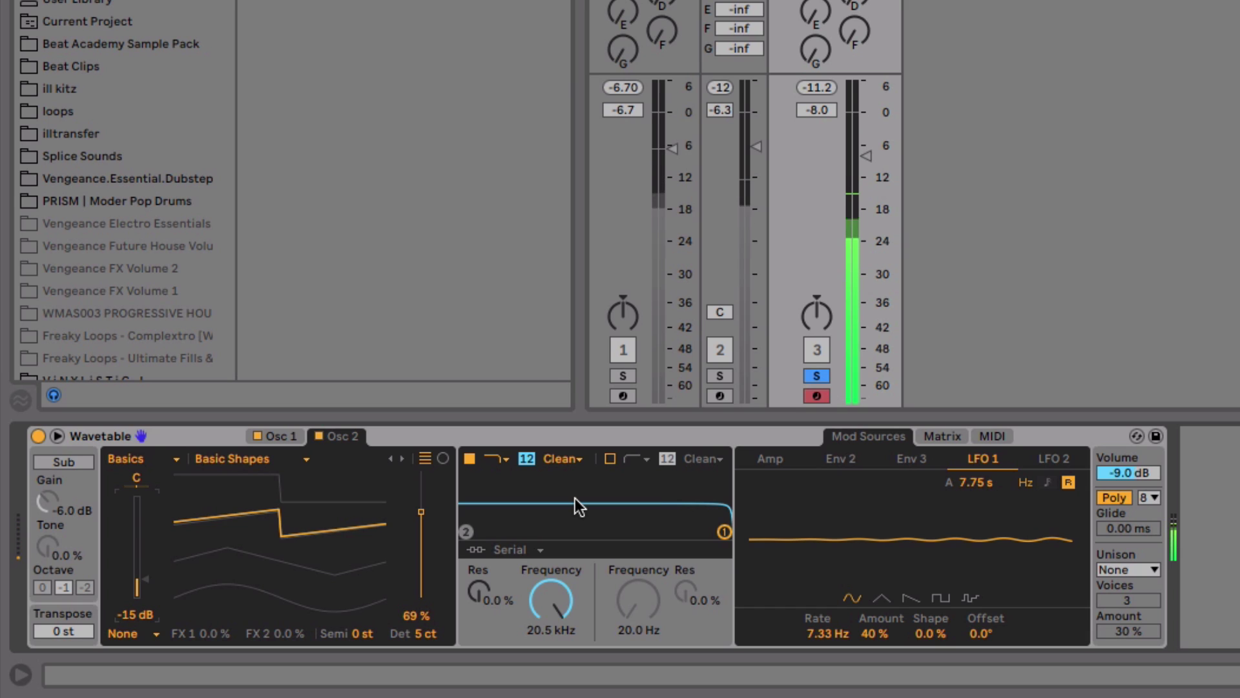
click(573, 457)
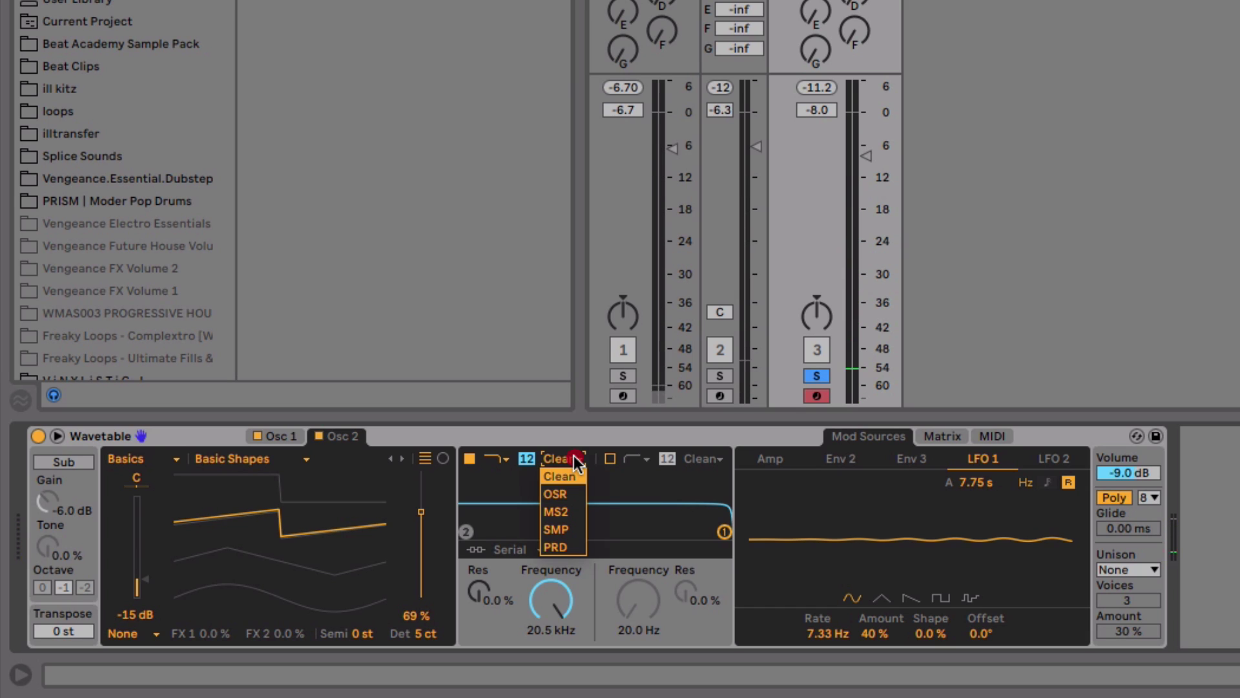
click(565, 495)
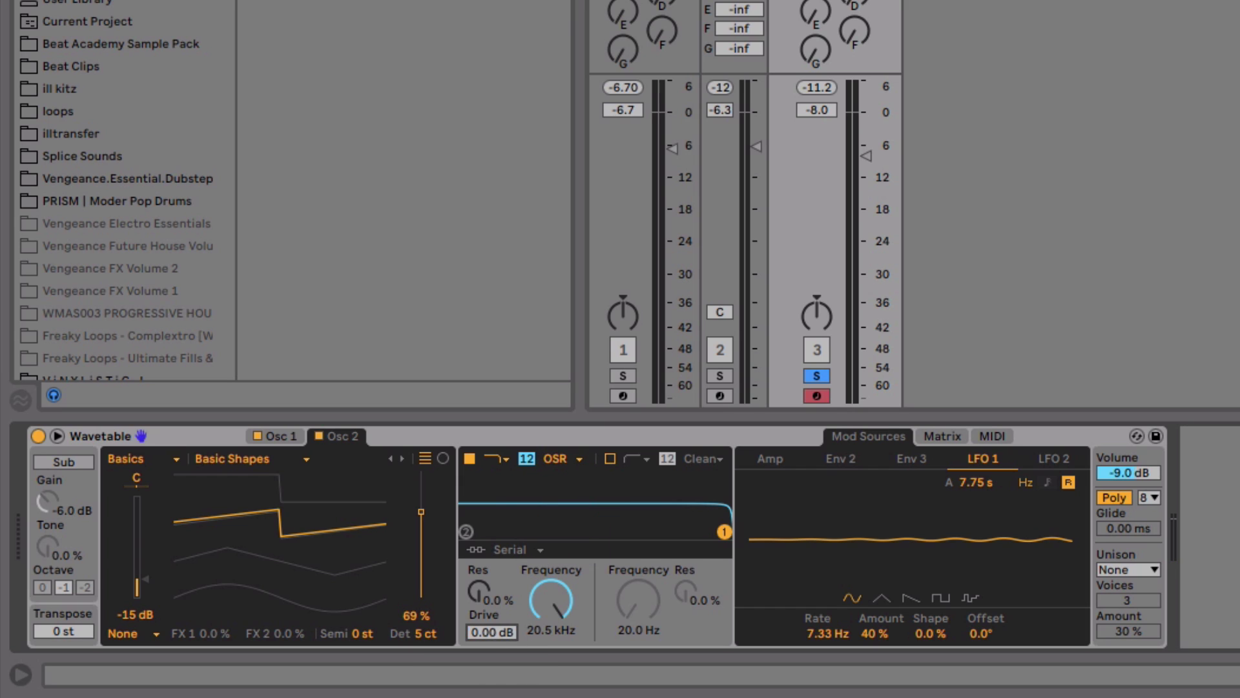
drag(492, 631, 492, 611)
Enable the sub oscillator and set its gain to -26 dB.
click(64, 462)
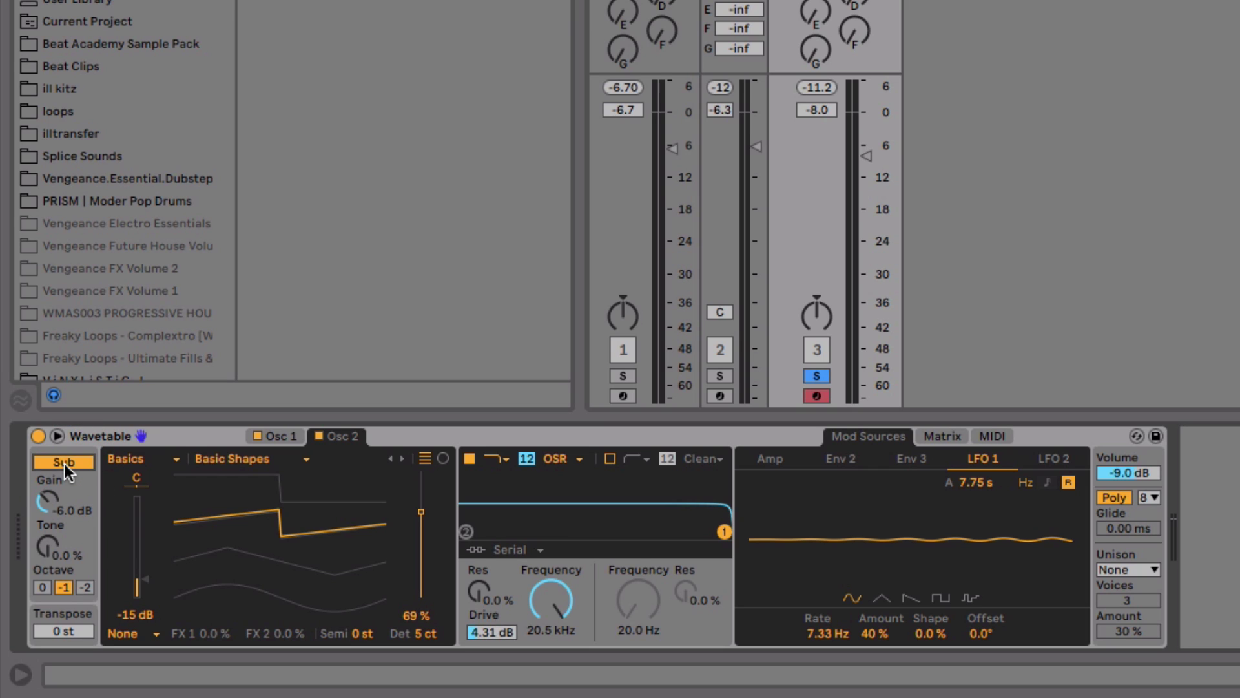
drag(47, 502, 48, 527)
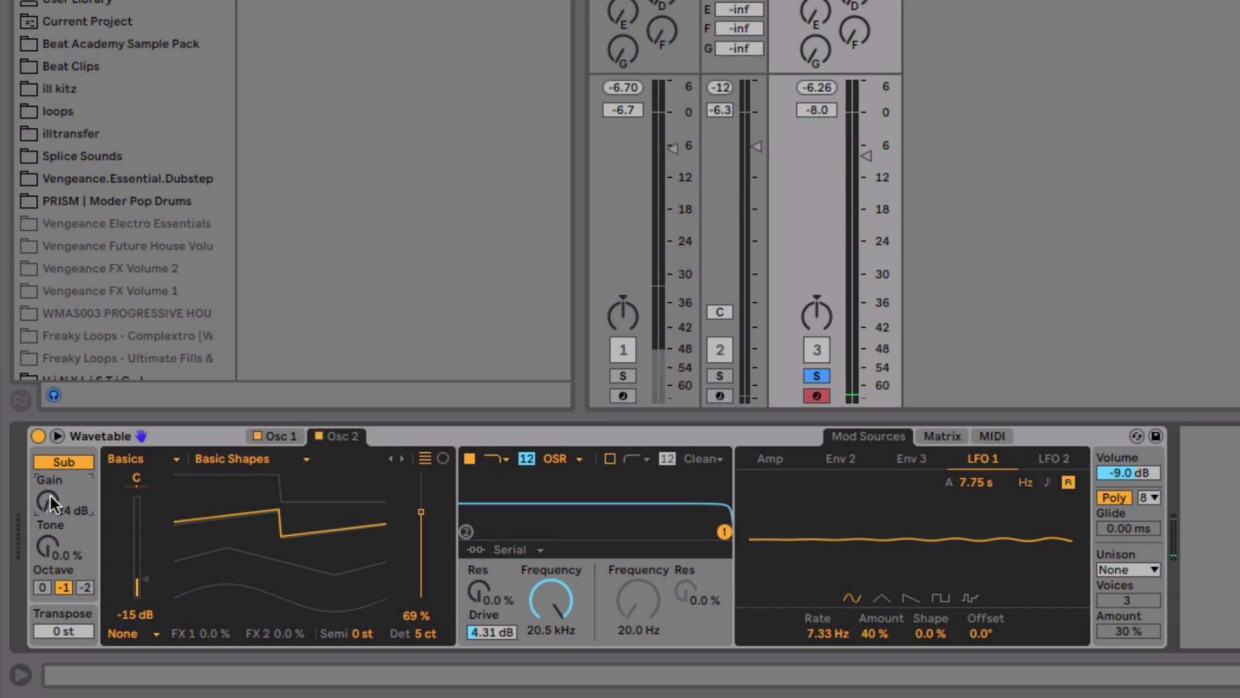
drag(46, 500, 52, 499)
Set the unison mode to Classic and lower oscillator 2's level to -16 dB while auditioning the sound.
click(1149, 566)
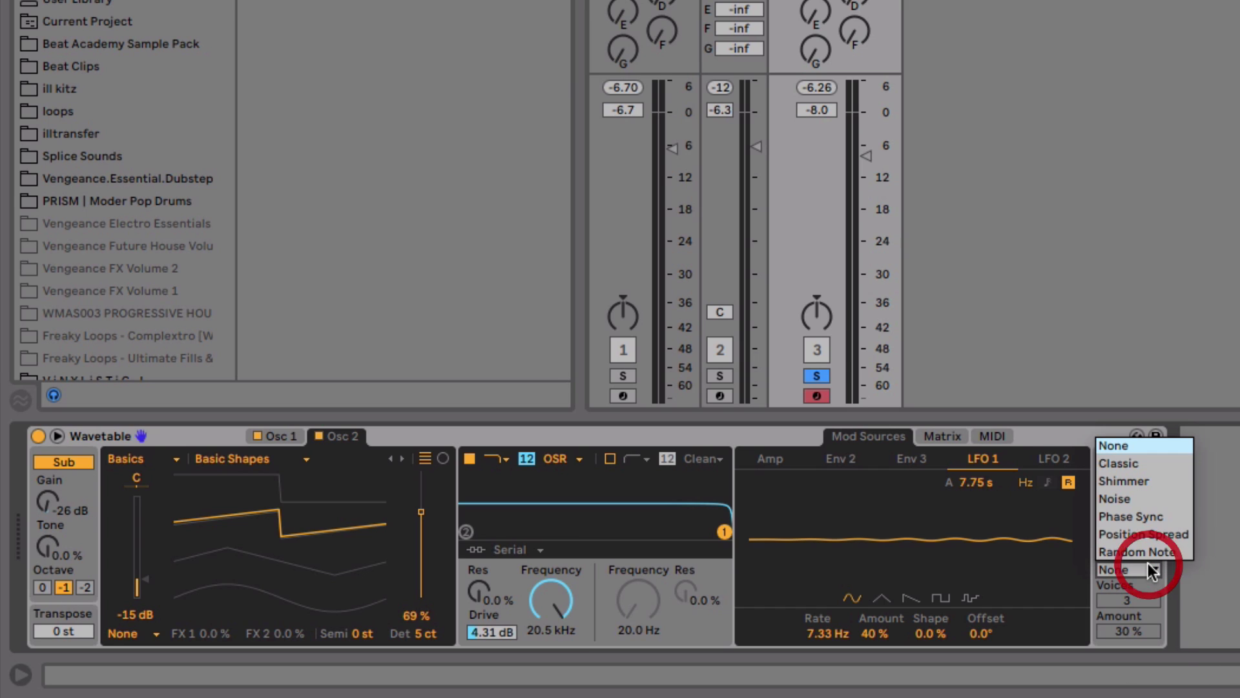
click(1145, 462)
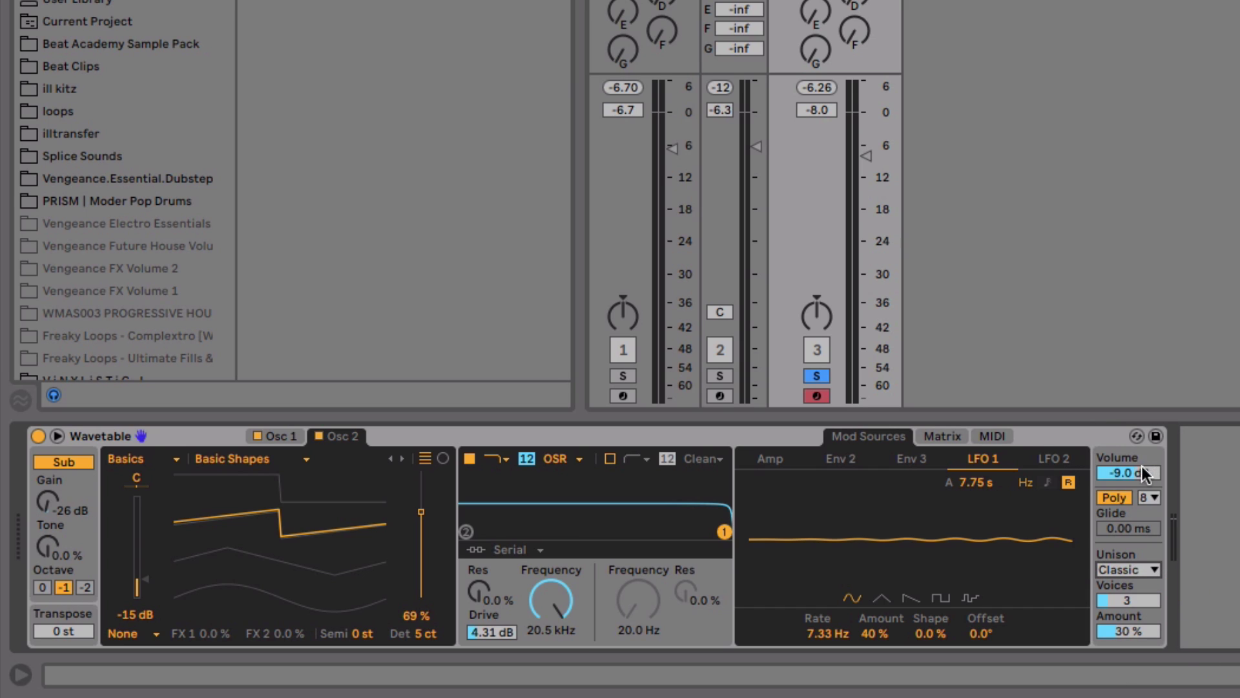
key(space)
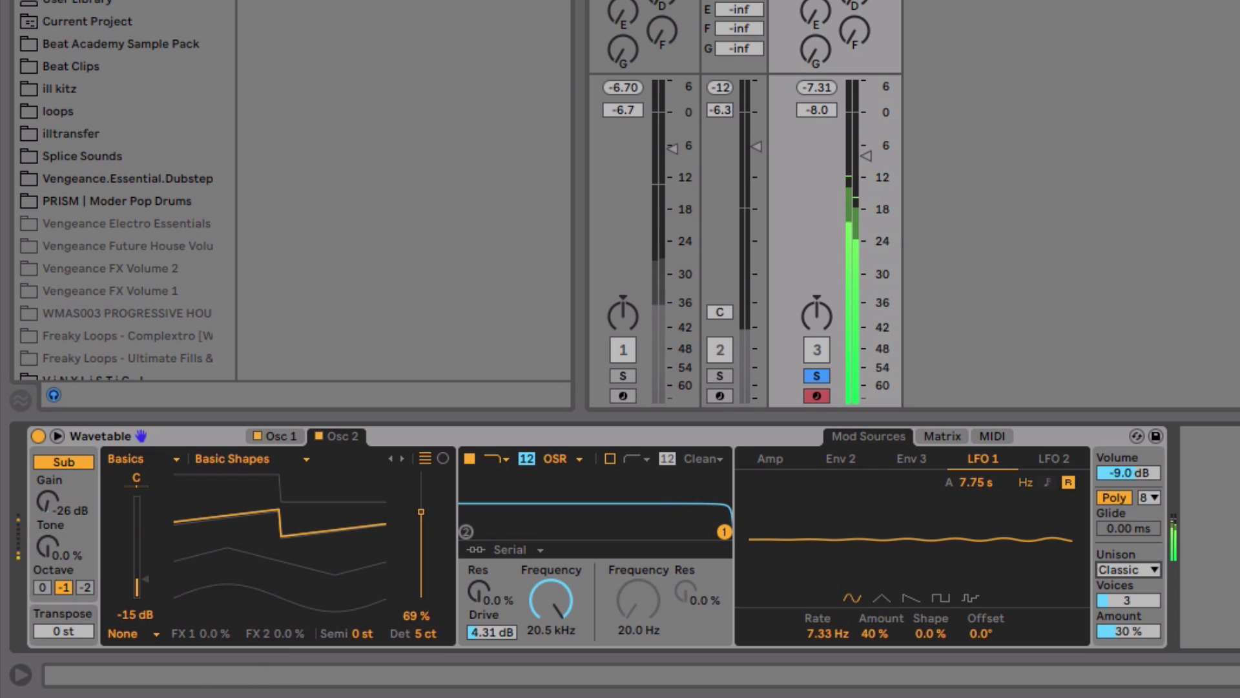
drag(140, 573, 141, 579)
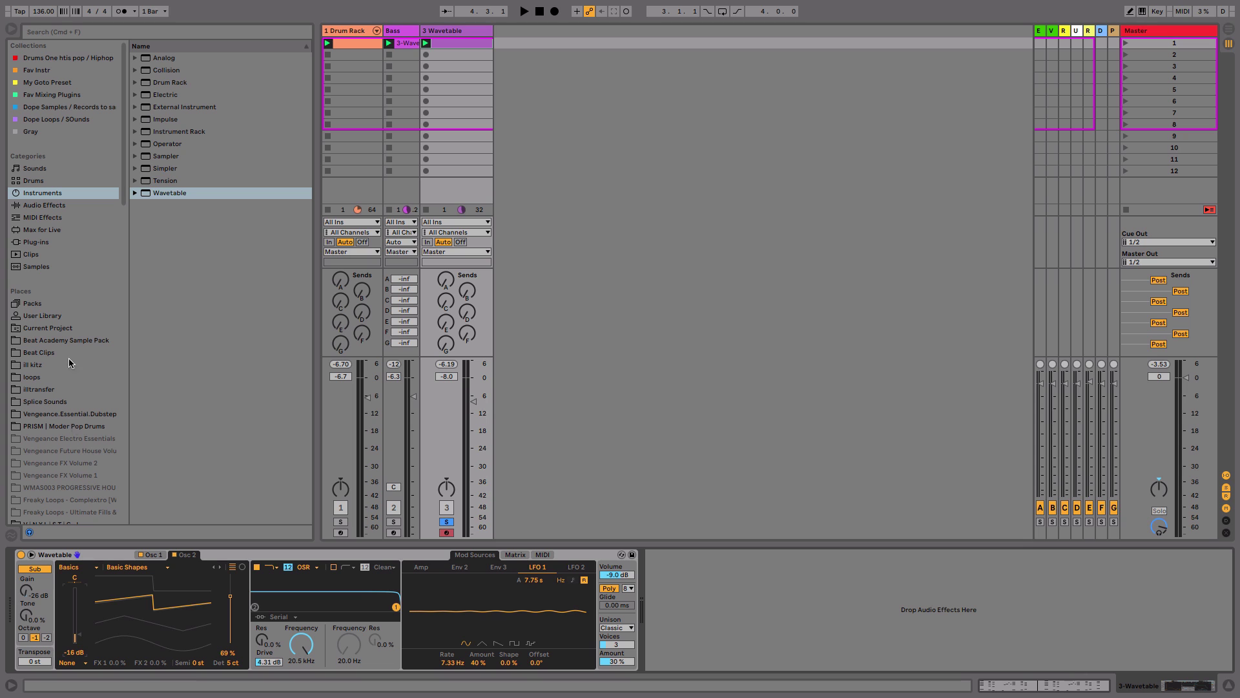
Add the Reverb audio effect after Wavetable, set its dry/wet to 33 % and audition the result.
click(78, 204)
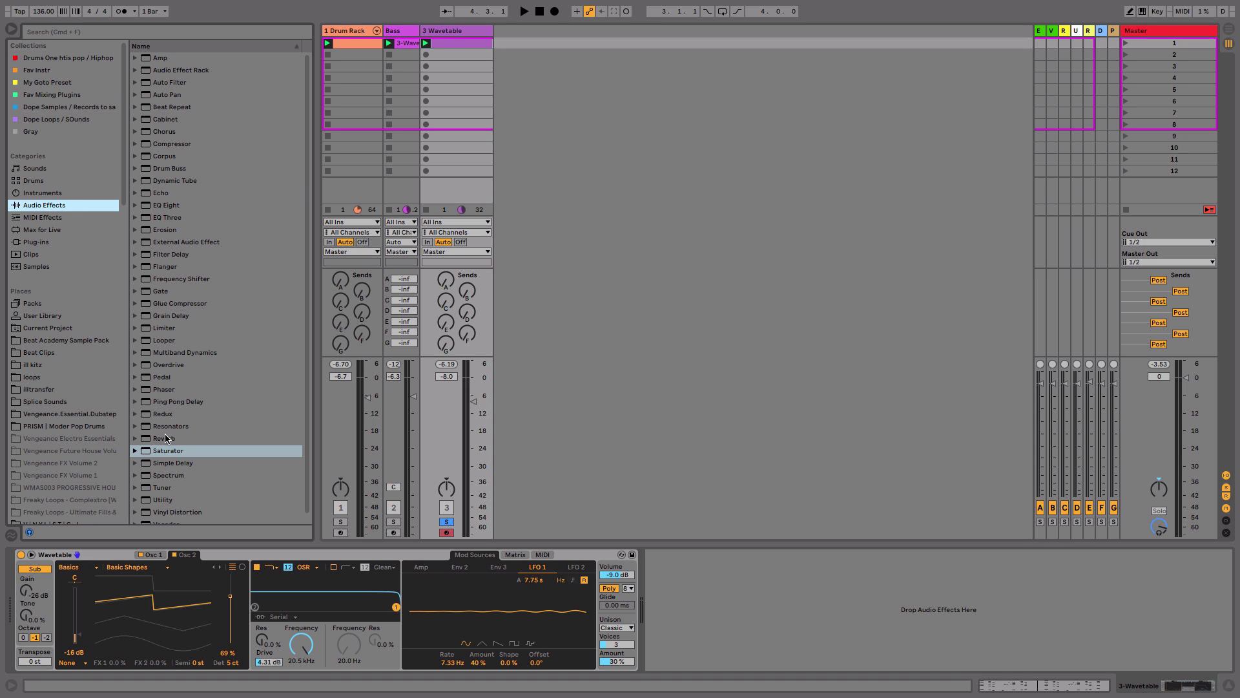
drag(166, 438, 733, 591)
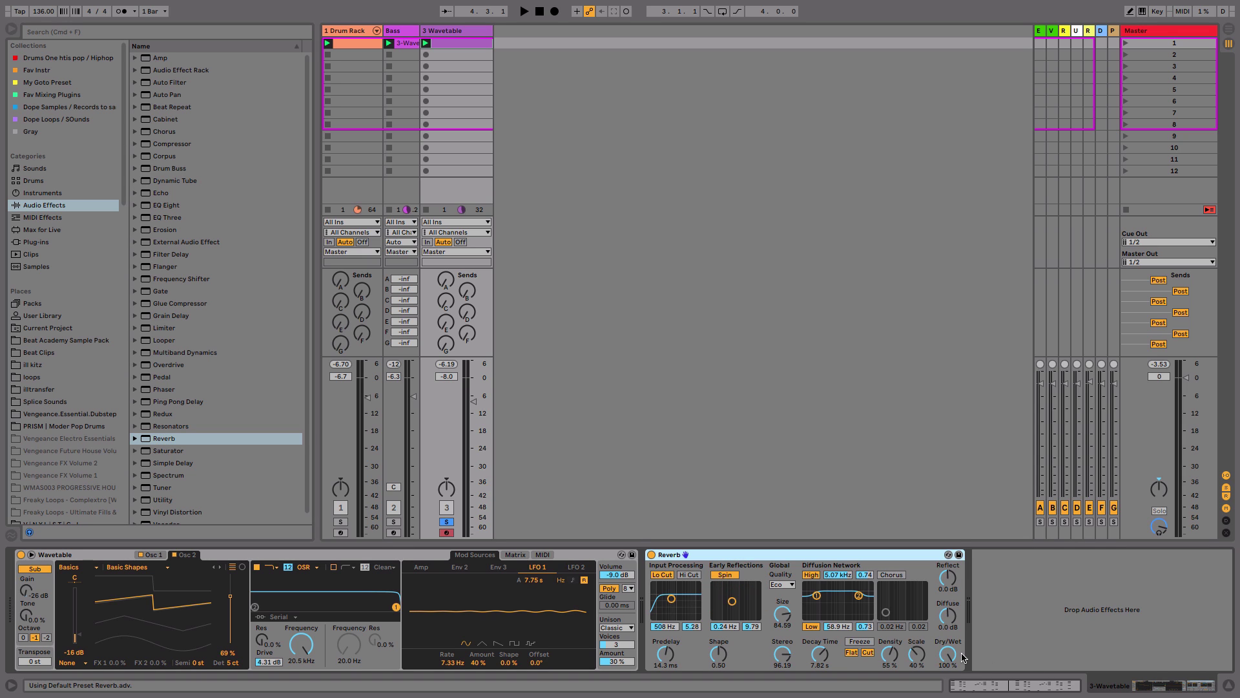
drag(952, 656, 952, 691)
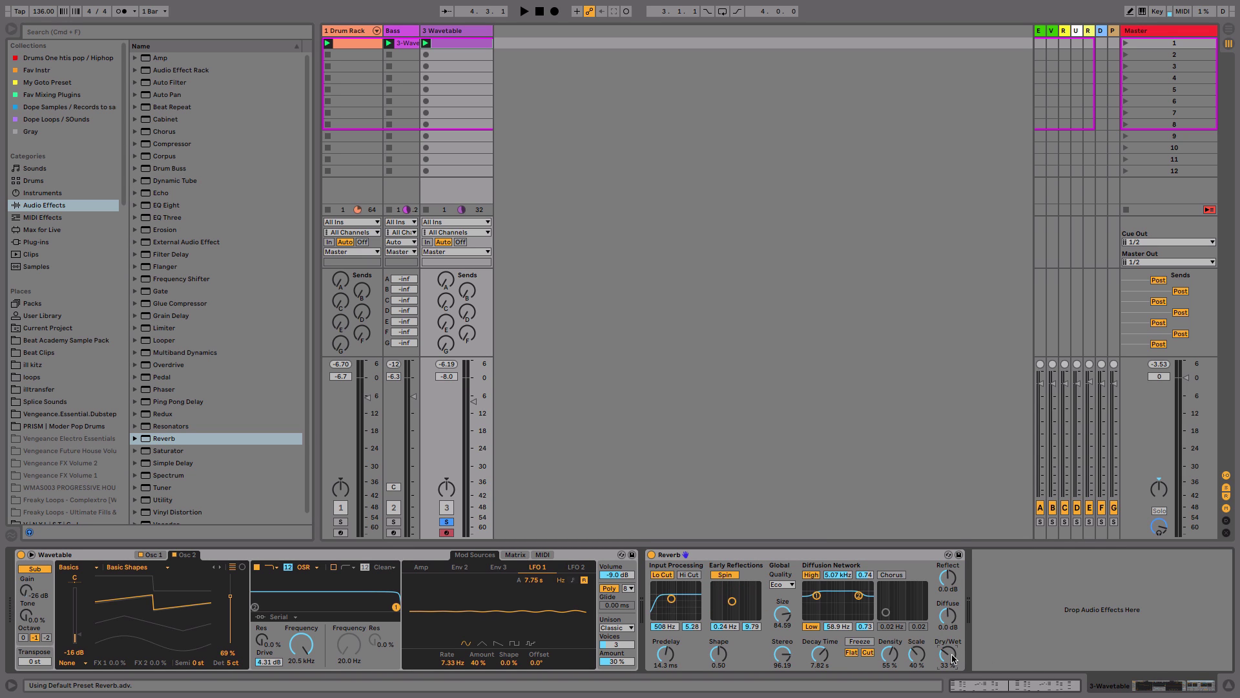
key(space)
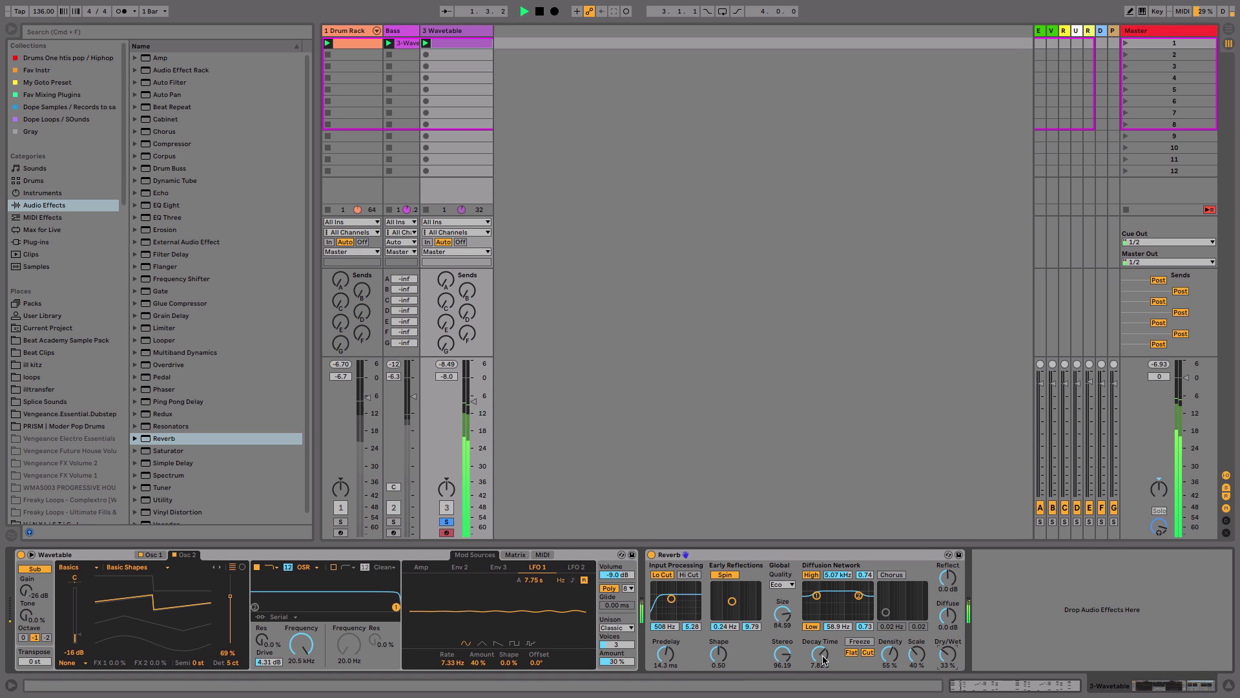
key(space)
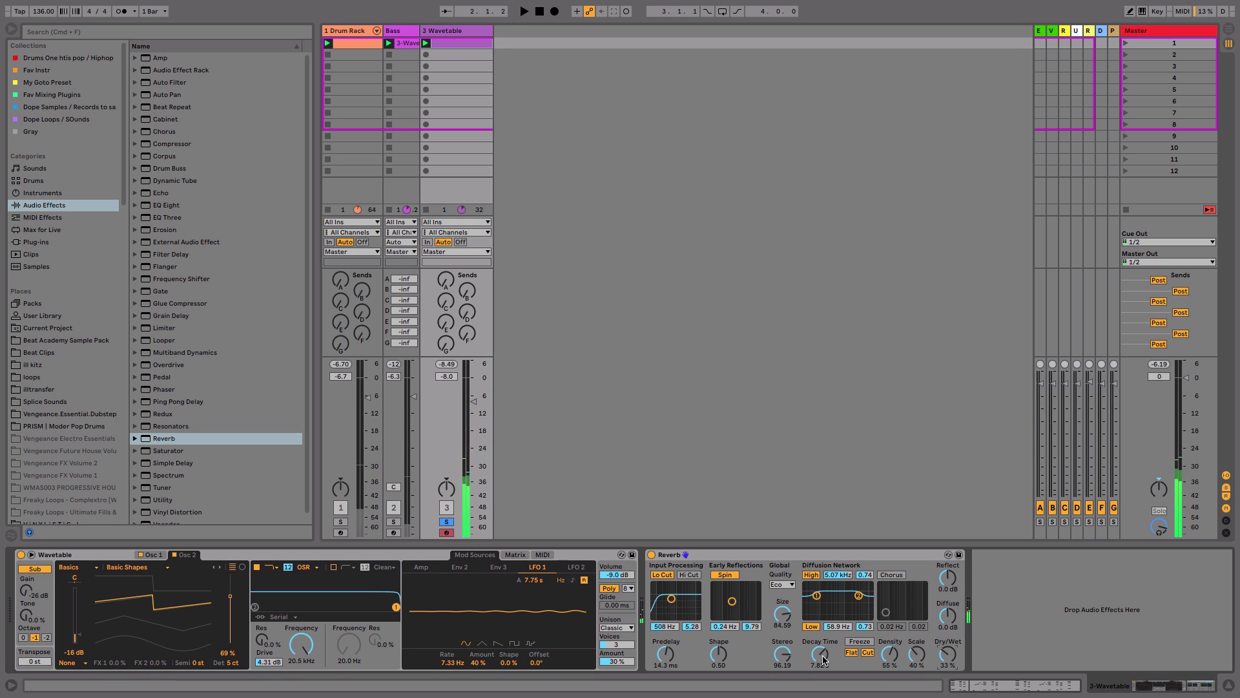
Set the reverb's decay time to 1.07 s, enable Hi Cut with the input filter at 1.36 kHz, set dry/wet to 23 % and audition it.
drag(824, 659, 820, 685)
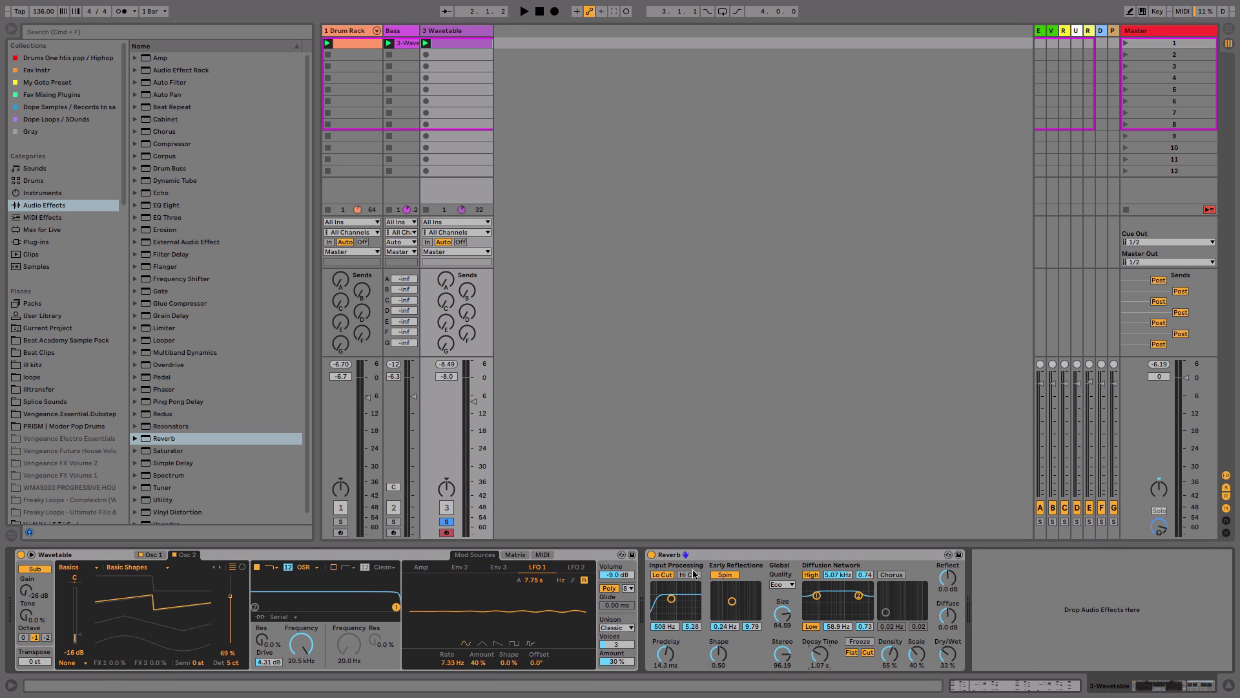
click(690, 574)
drag(671, 601, 678, 599)
drag(947, 652, 948, 657)
key(space)
key(space)
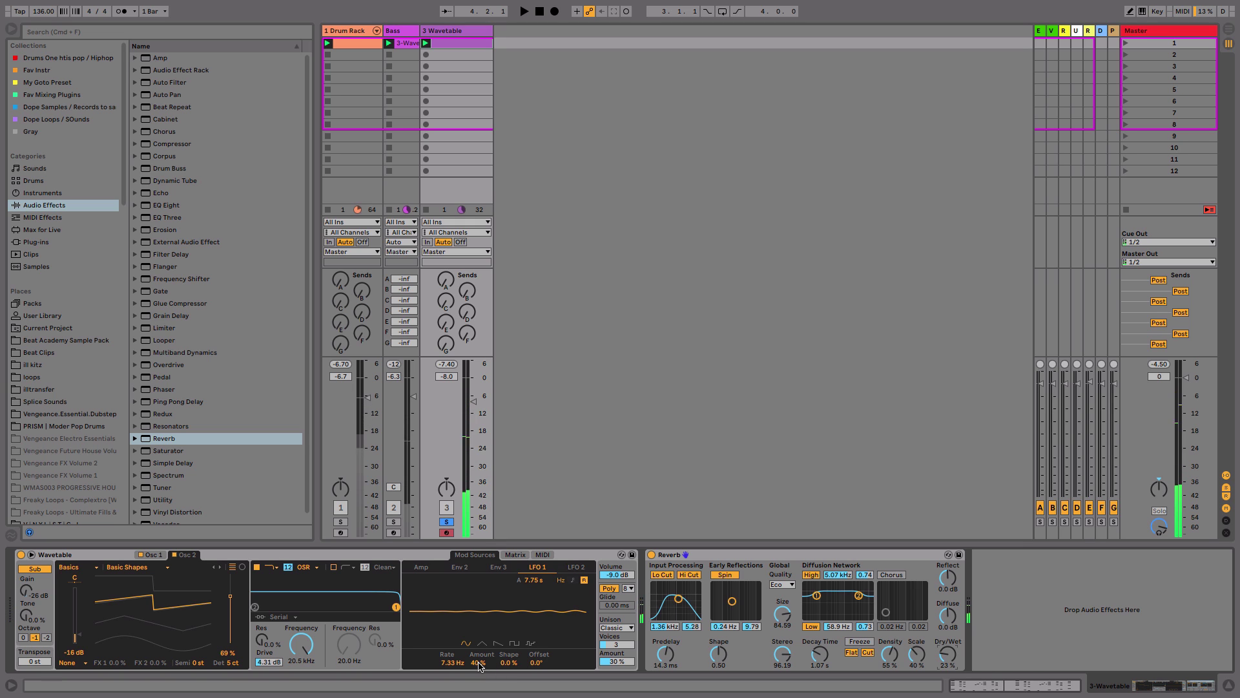
Raise LFO 1's amount to 45 %, then unsolo the Wavetable track and lower its volume to -13.0 dB during playback.
drag(478, 662, 497, 663)
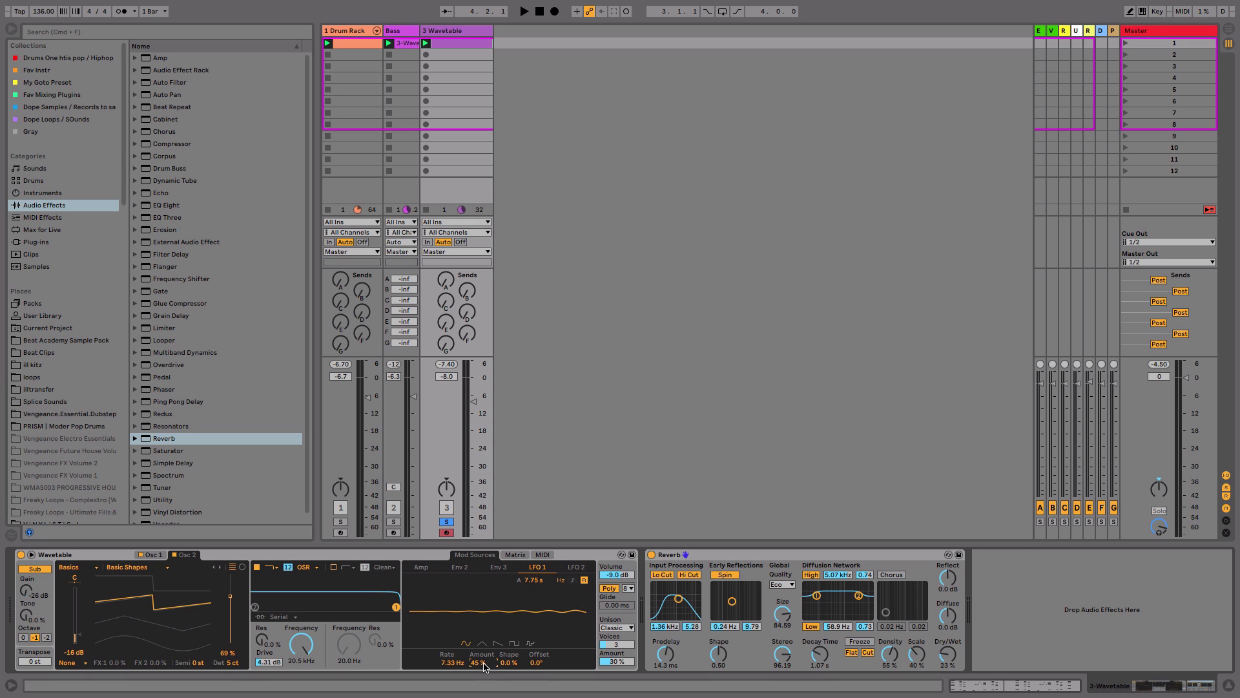
click(449, 523)
key(space)
drag(475, 402, 472, 416)
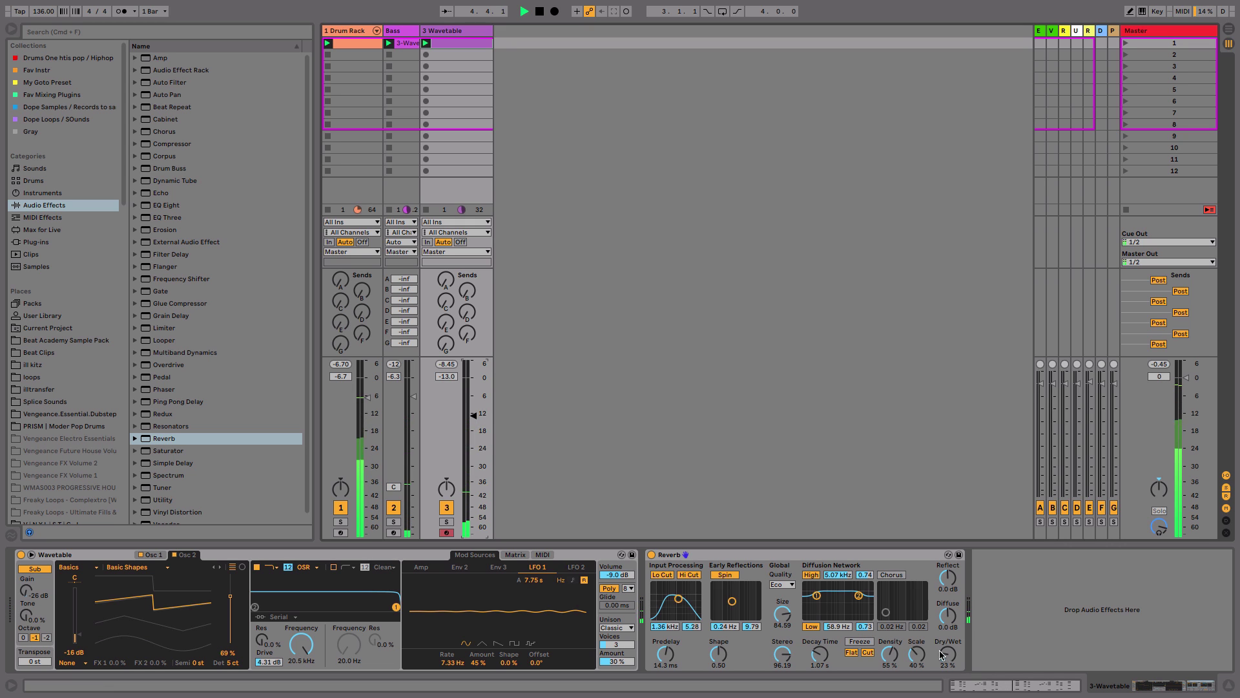
Increase the reverb's decay time to 2.30 s and readjust its dry/wet mix against the full beat, then stop playback.
drag(948, 656, 948, 644)
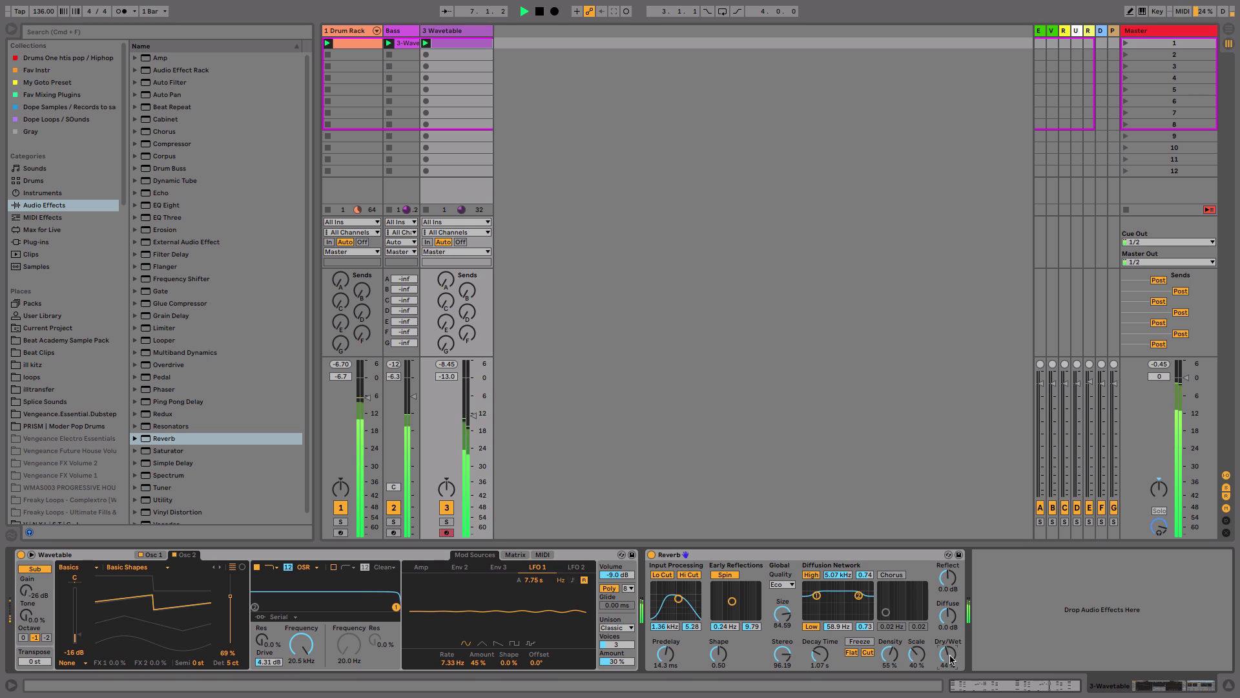
drag(820, 654, 820, 643)
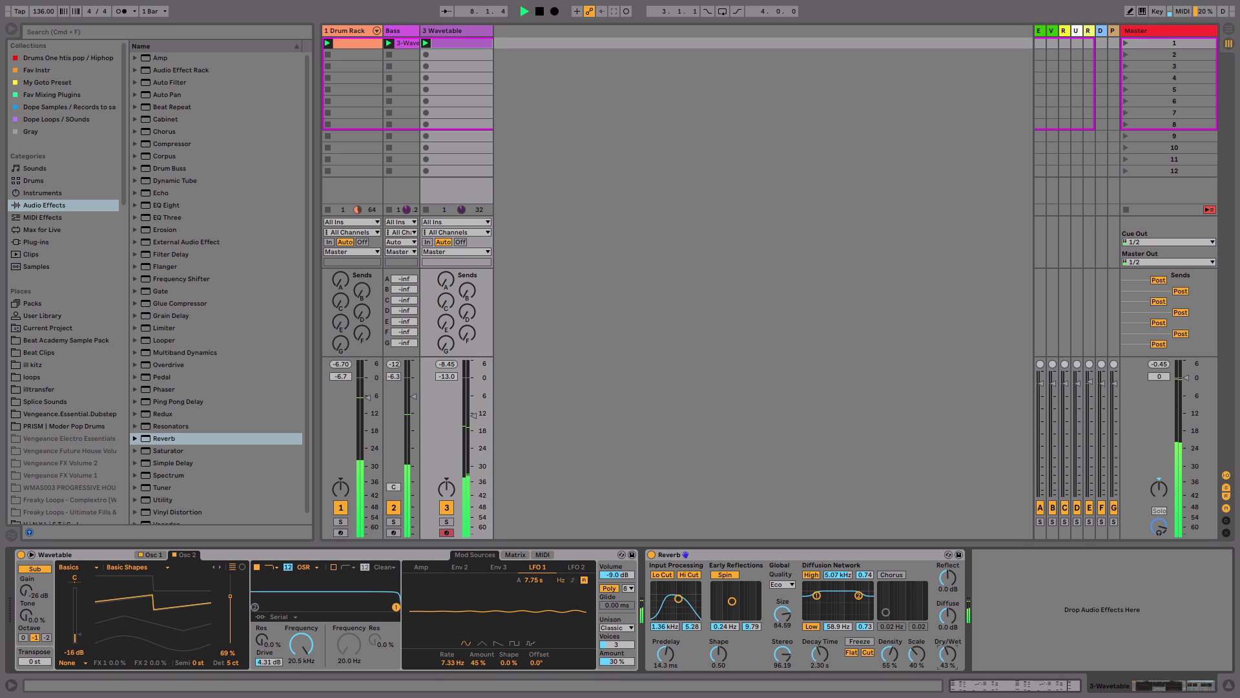
drag(948, 653, 948, 662)
key(space)
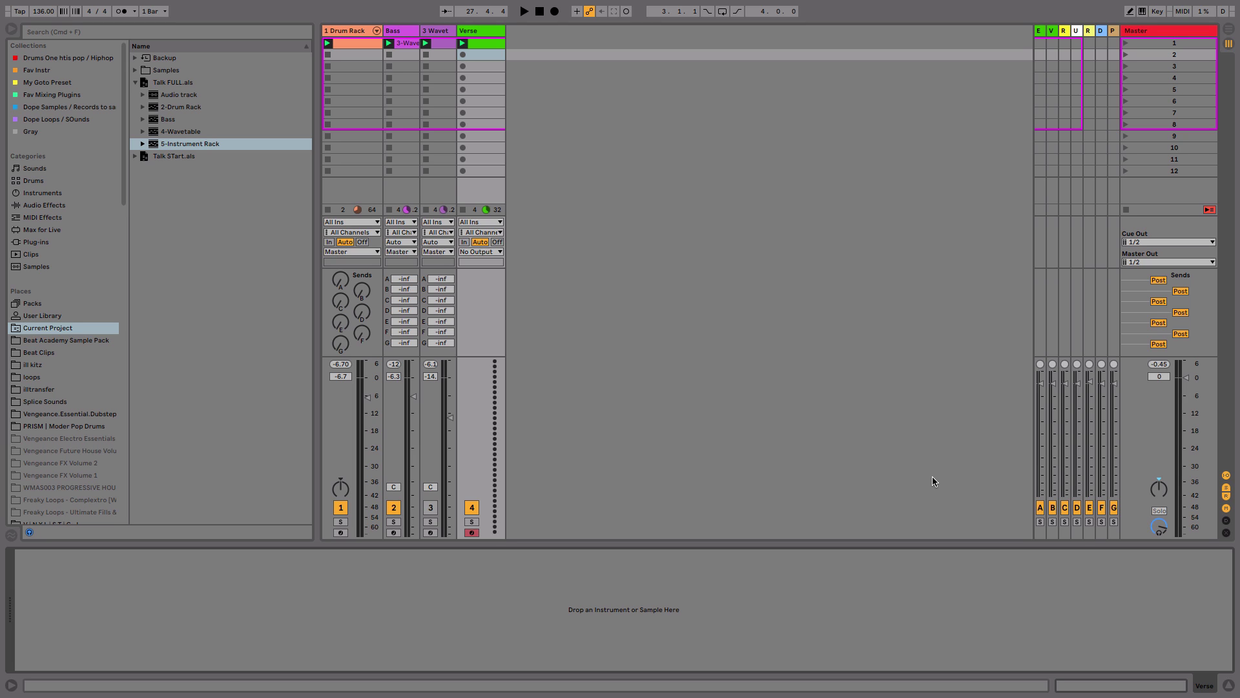
Load the Wavetable instrument onto the Verse track.
click(65, 197)
drag(158, 194, 487, 83)
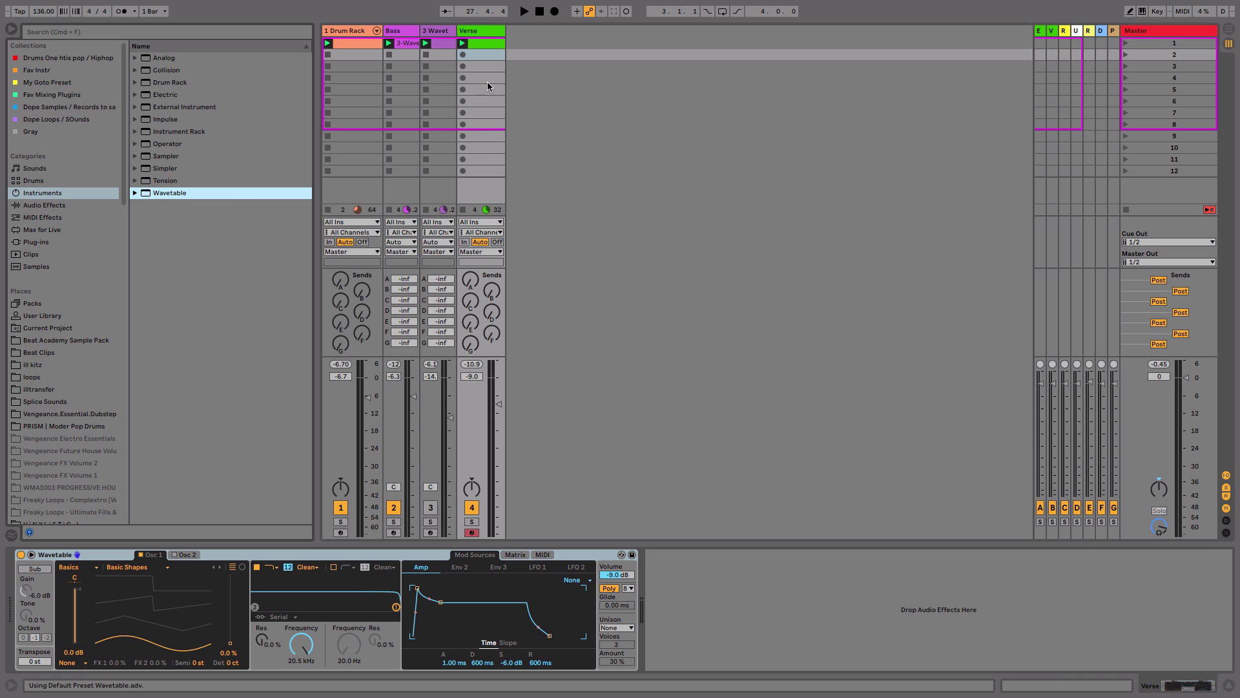
Solo the Verse track, open its clip's notes and audition the part with the default Wavetable sound.
drag(204, 649, 155, 649)
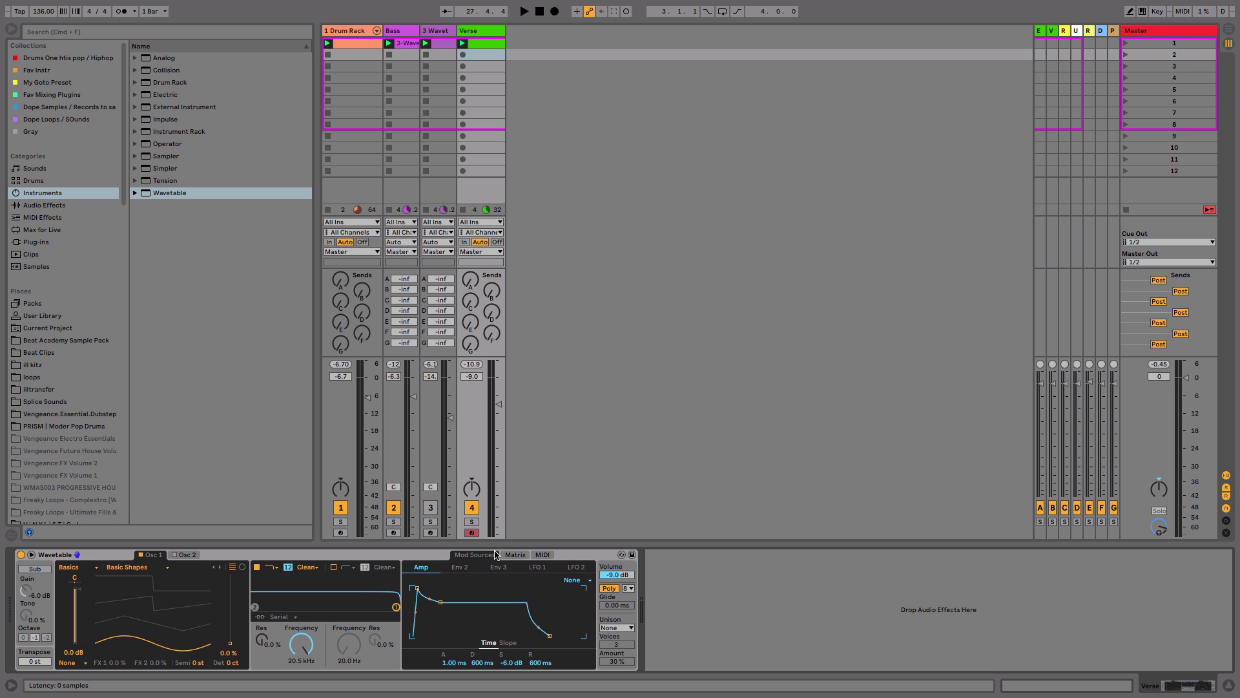
click(475, 521)
double_click(486, 44)
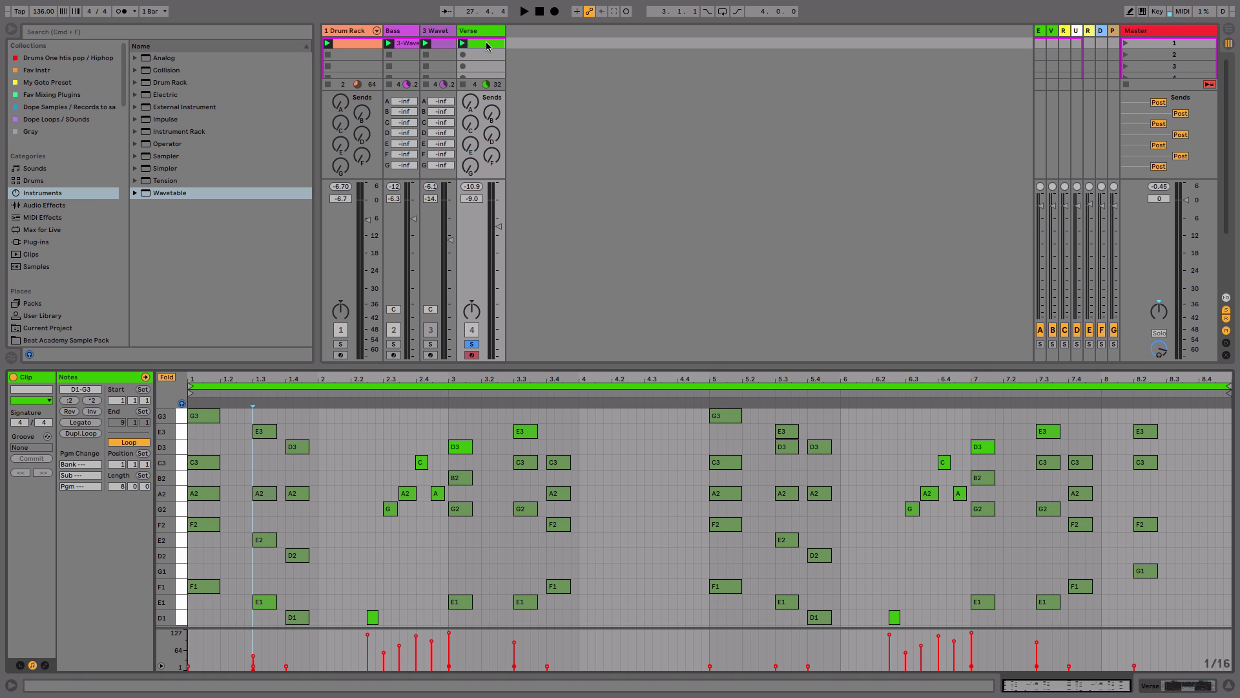
key(space)
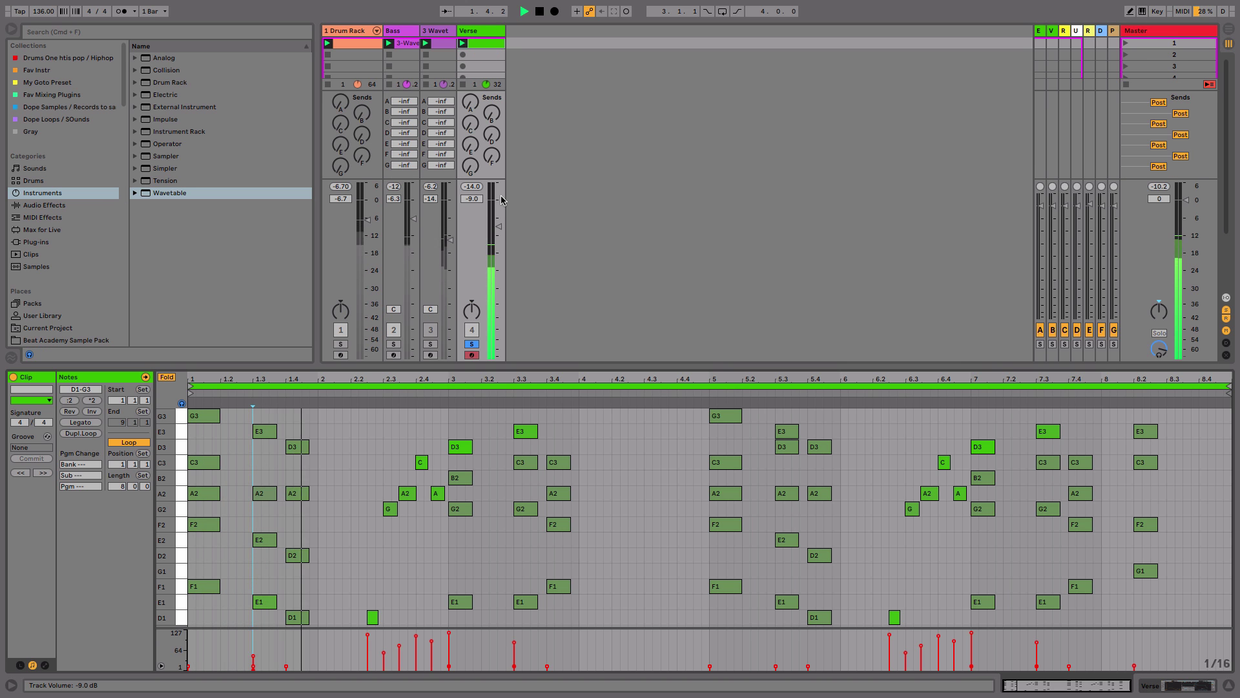
key(space)
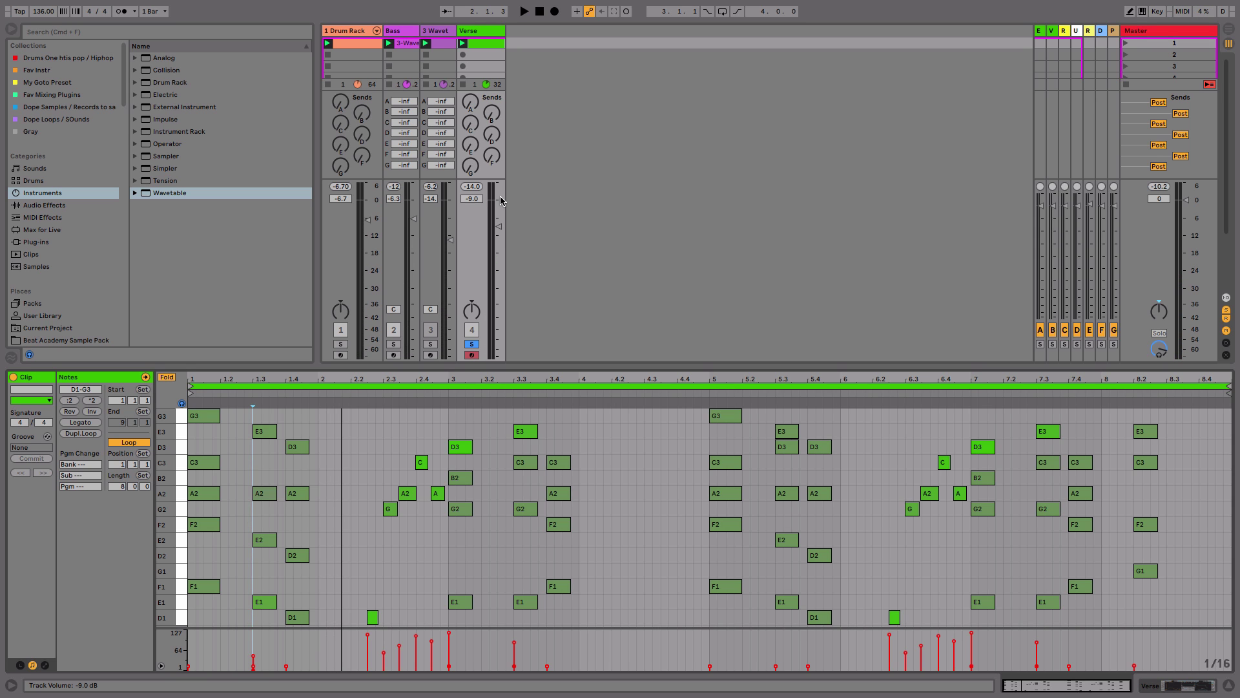
Shape the Verse Wavetable's amp envelope with 2.19 ms attack, -56 dB sustain and 61.8 ms release, auditioning the changes.
key(shift+Tab)
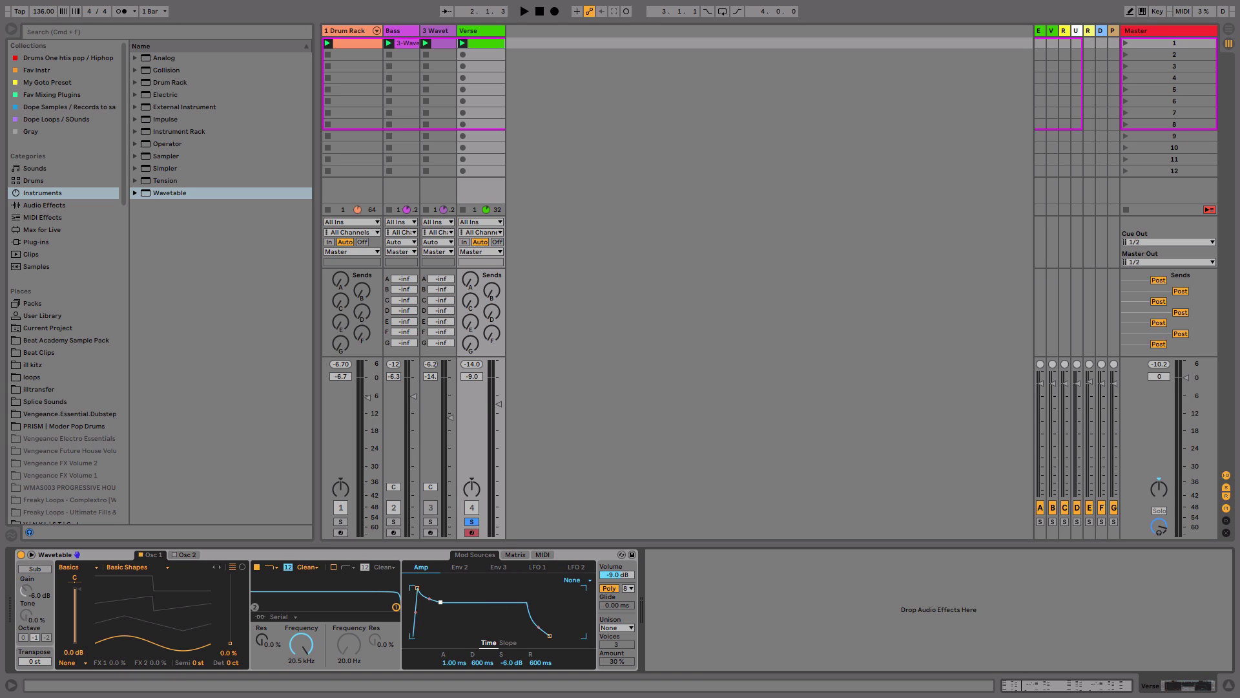
drag(416, 589, 418, 590)
drag(513, 662, 513, 689)
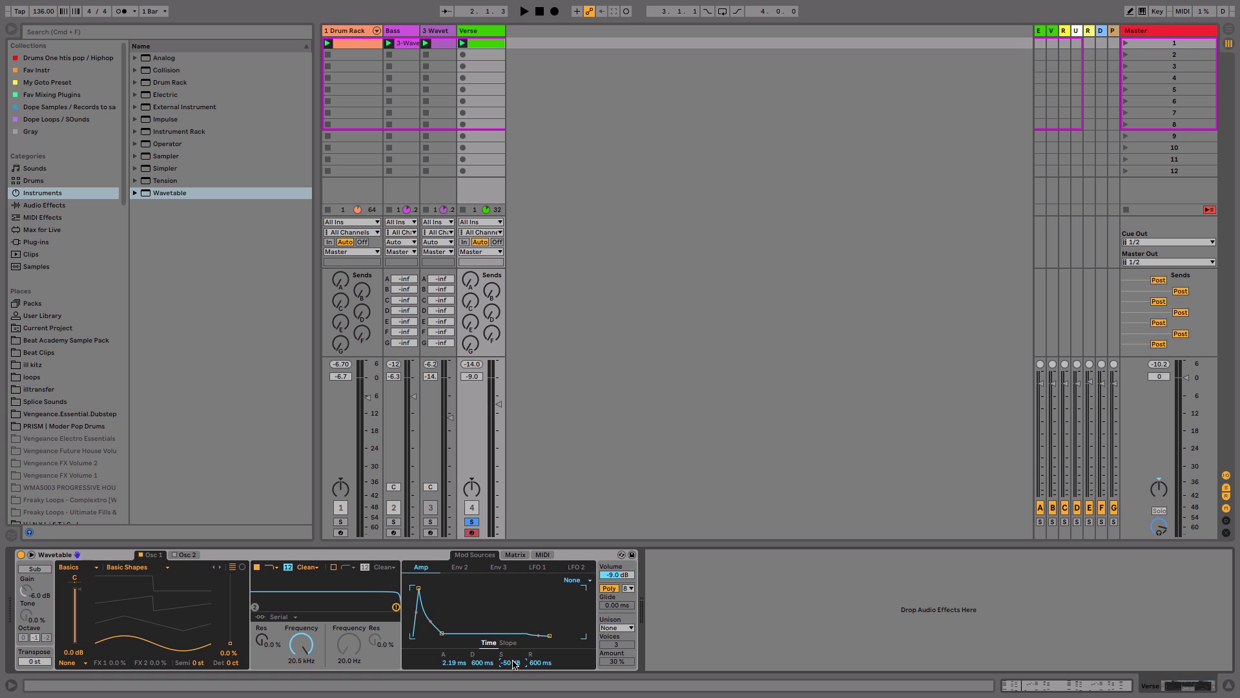
key(space)
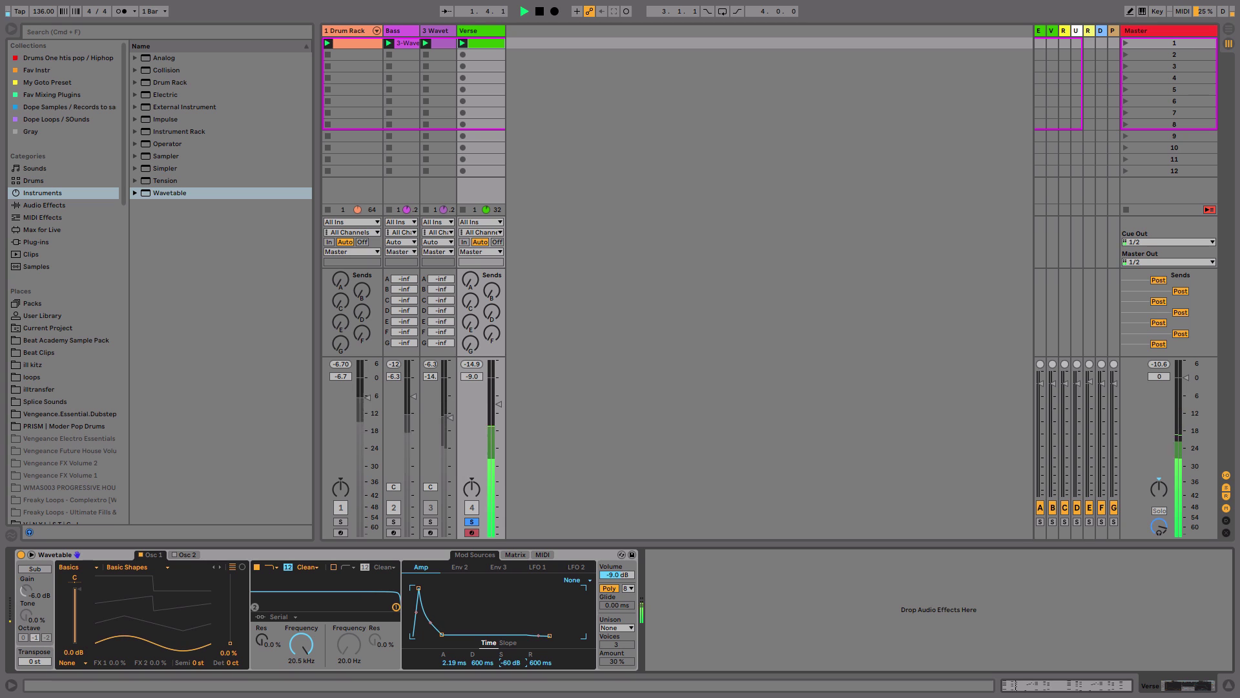
key(space)
mouse_move(541, 662)
mouse_down()
mouse_move(541, 684)
mouse_move(547, 672)
mouse_up()
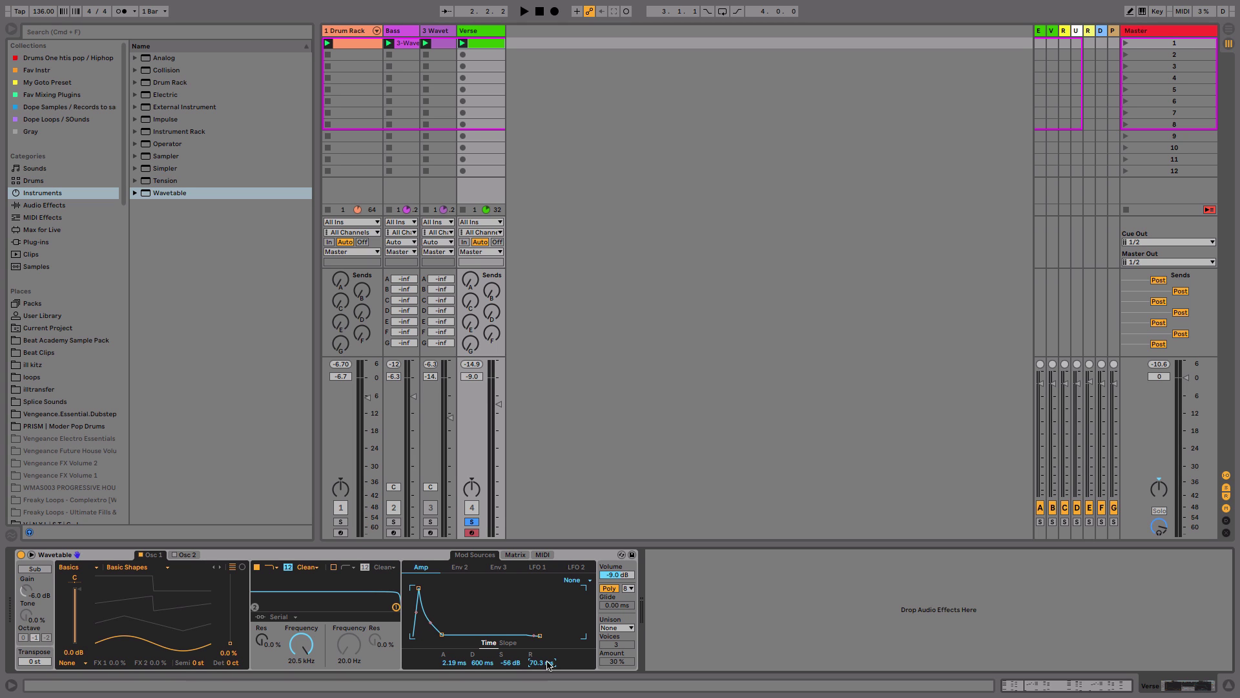
key(space)
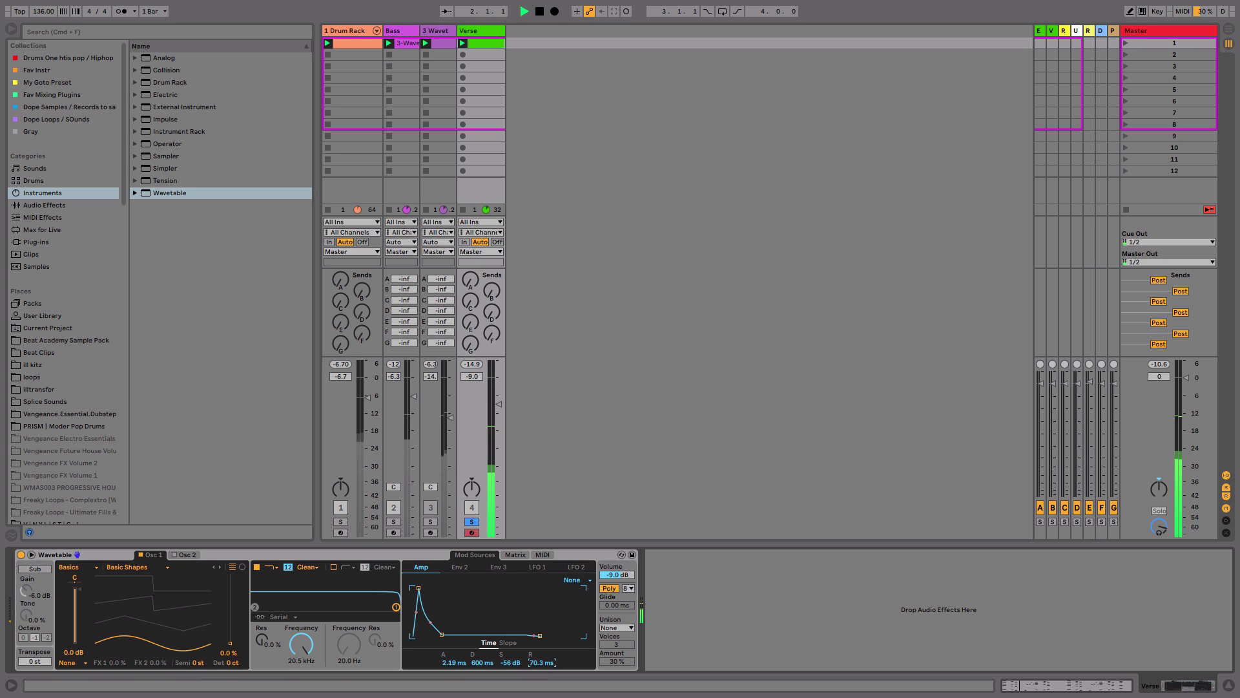
drag(547, 664, 547, 666)
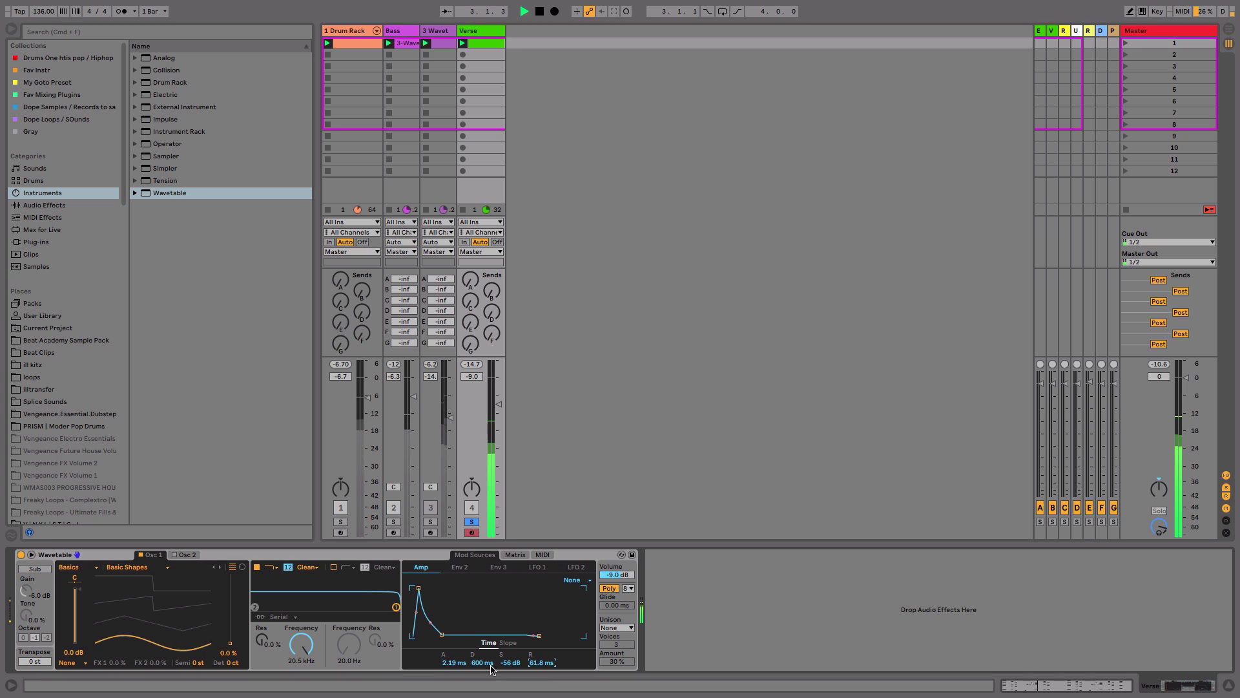
Transpose the Verse Wavetable by 12 st and set its first filter to 331 Hz with 27 % resonance during auditioning.
click(35, 662)
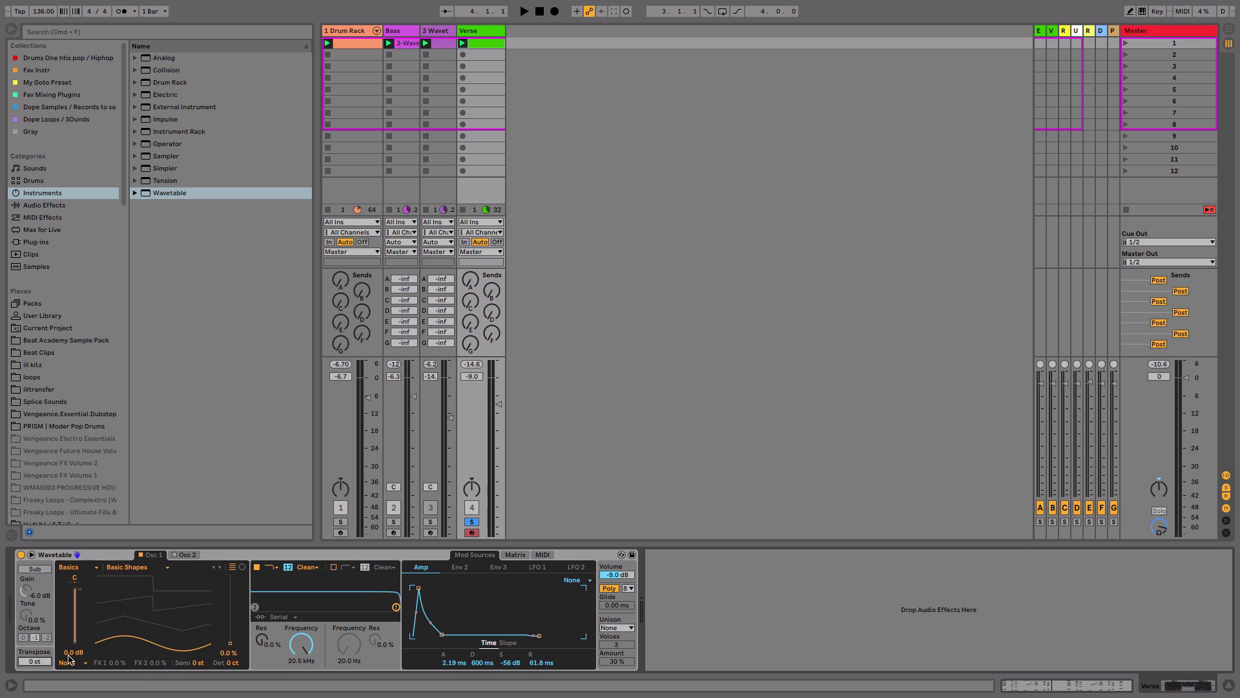
key(space)
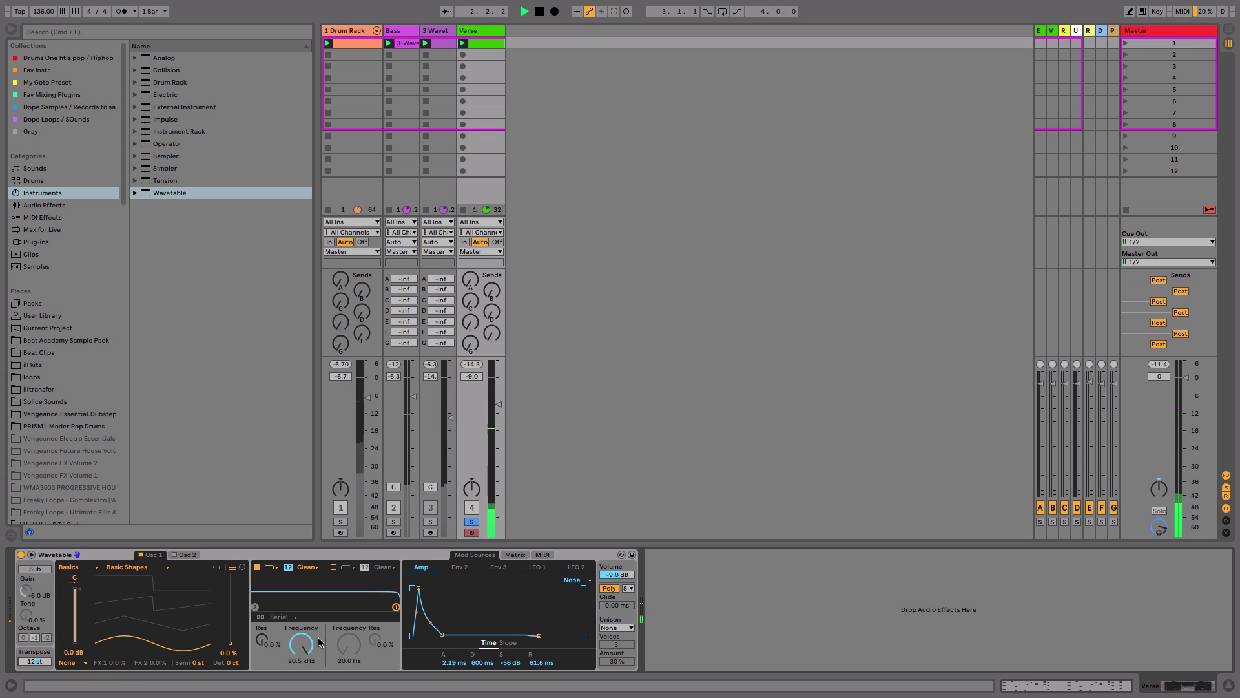
key(space)
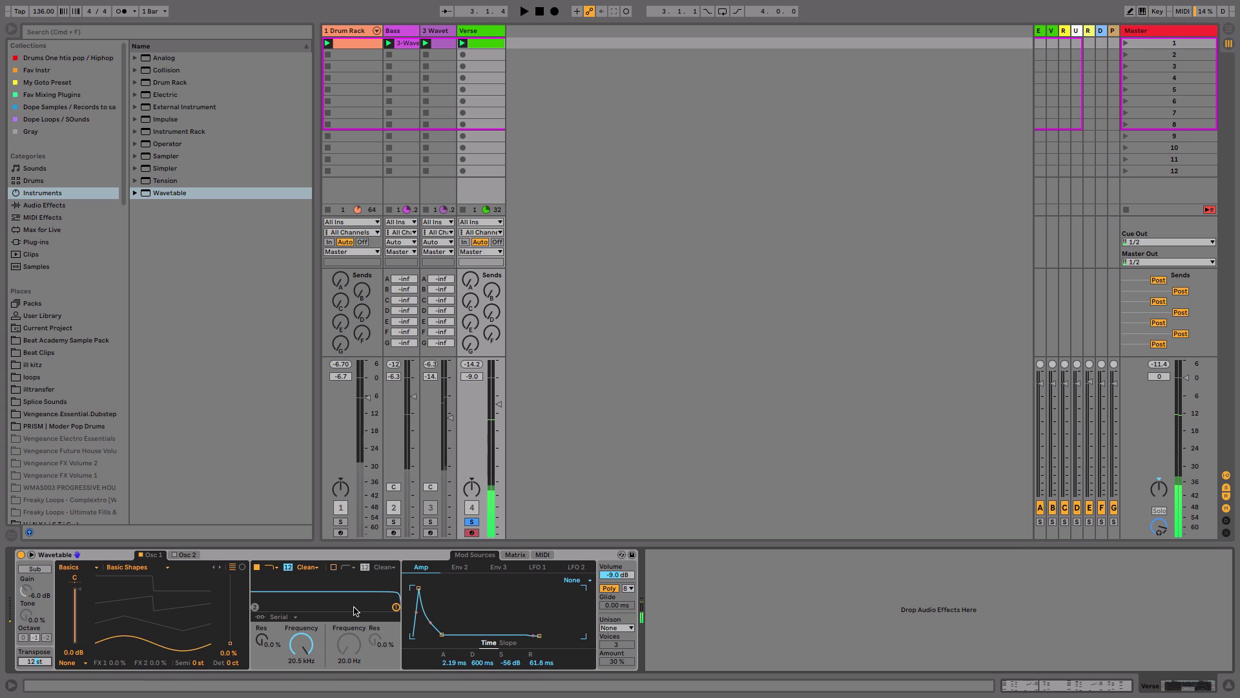
drag(301, 644, 312, 600)
key(space)
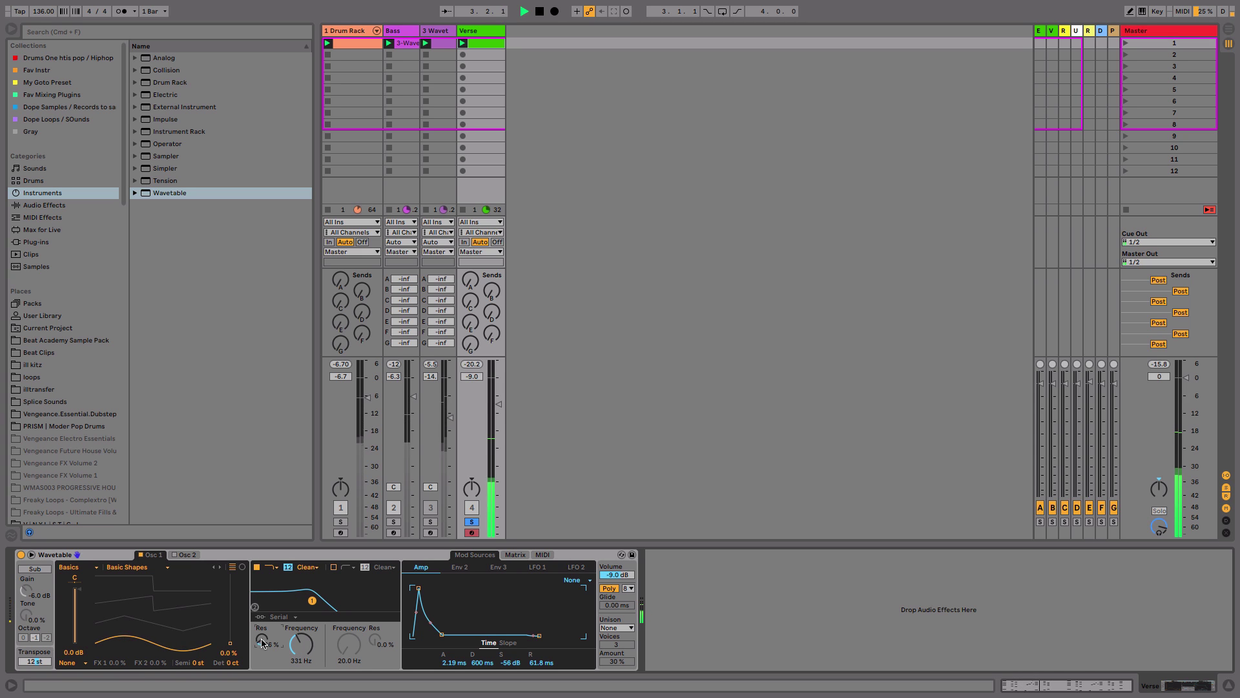
Enable Osc 2 in the Verse Wavetable at -10 dB and detune it by 9 ct during playback.
click(180, 556)
click(174, 554)
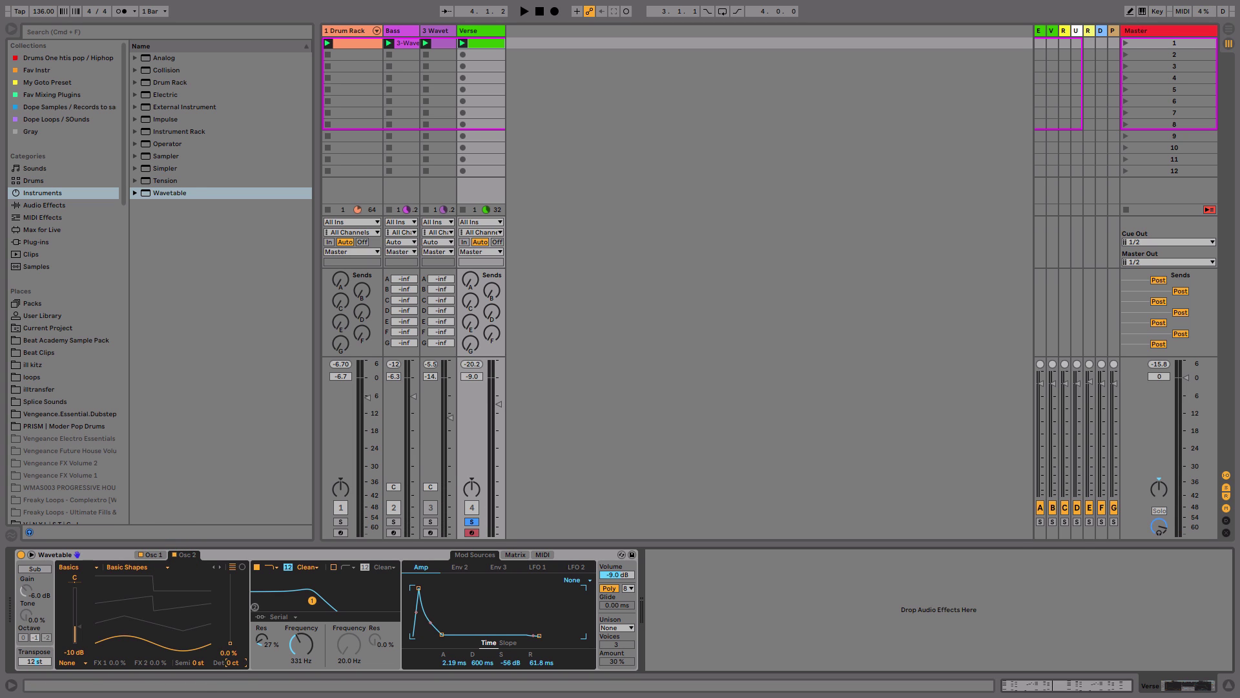
key(space)
drag(238, 667, 217, 666)
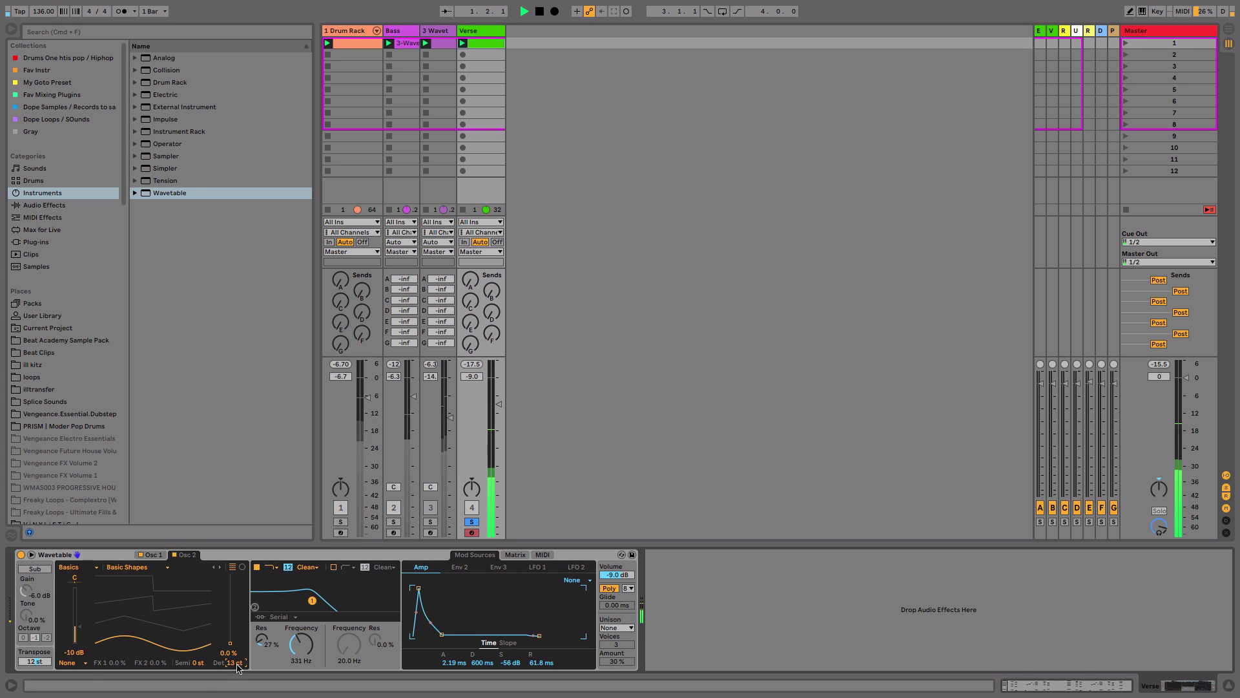
Set Osc 2's semitone offset to 12 st, lower its gain to -13 dB and audition the sound.
click(187, 662)
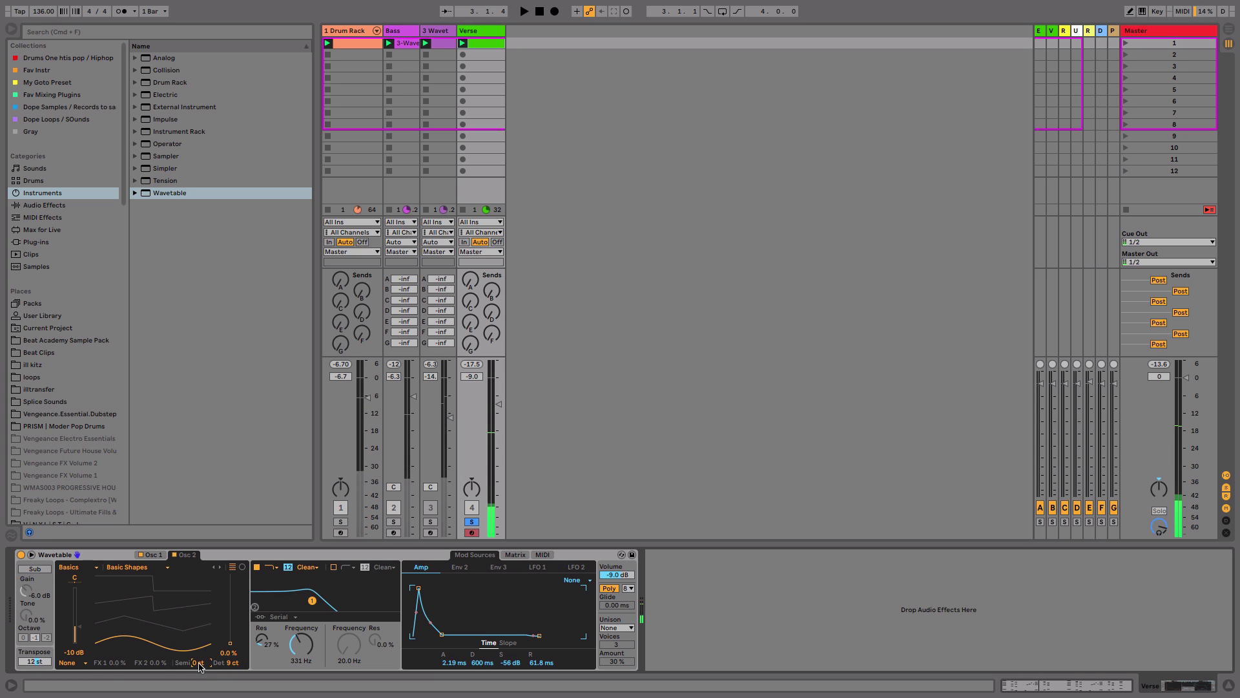
text(12)
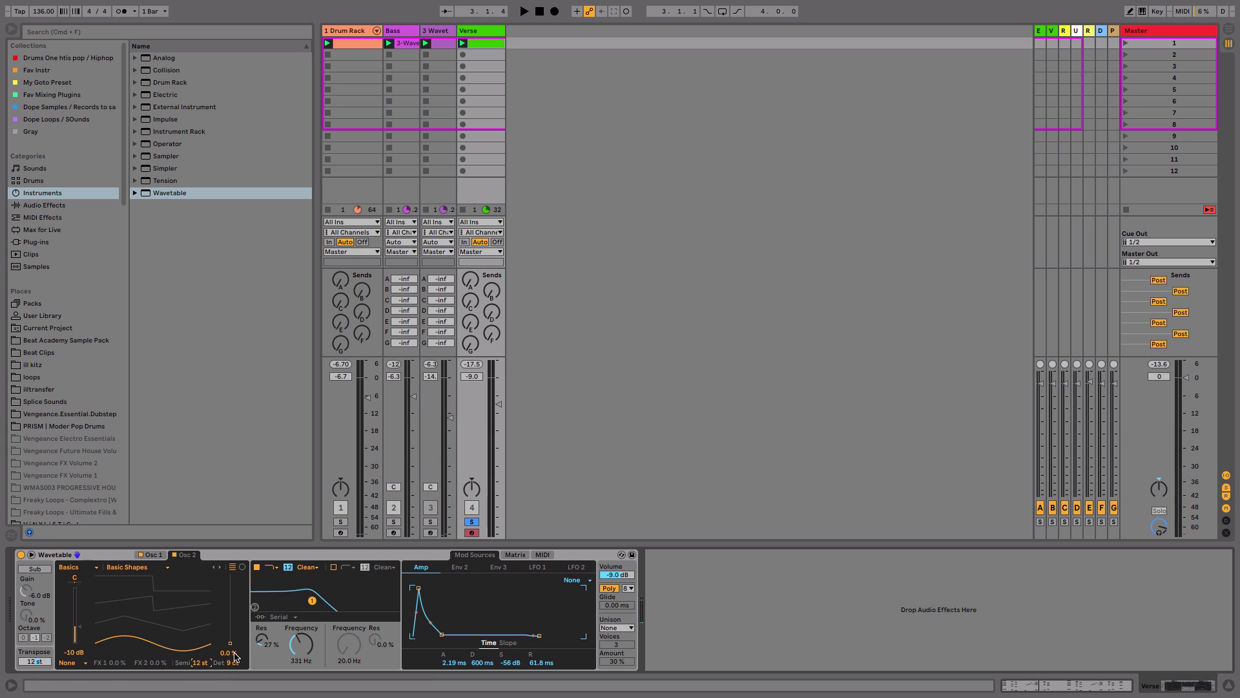
key(Return)
key(space)
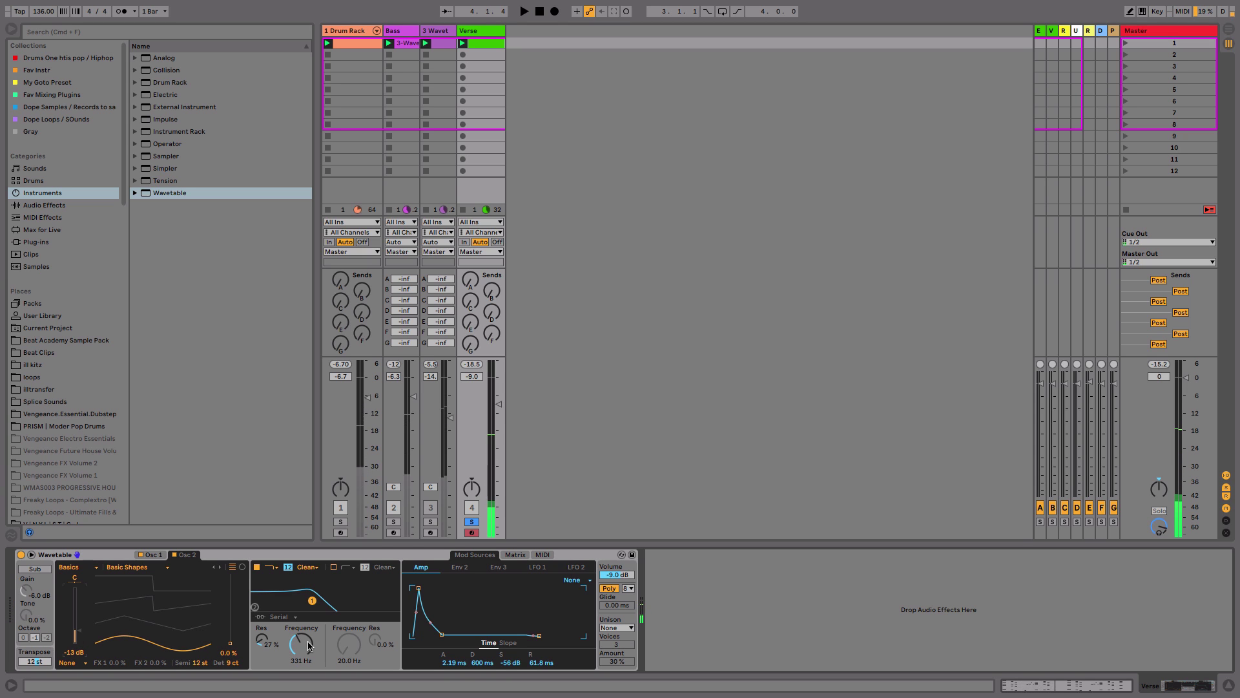
key(space)
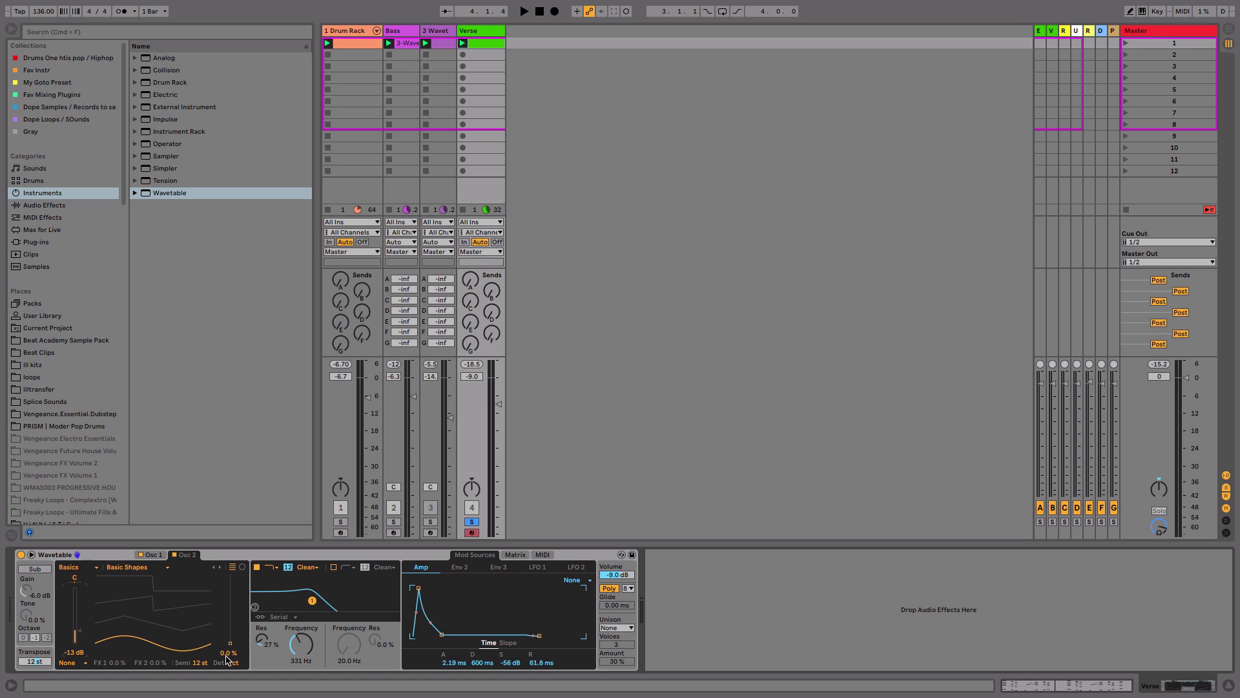
key(space)
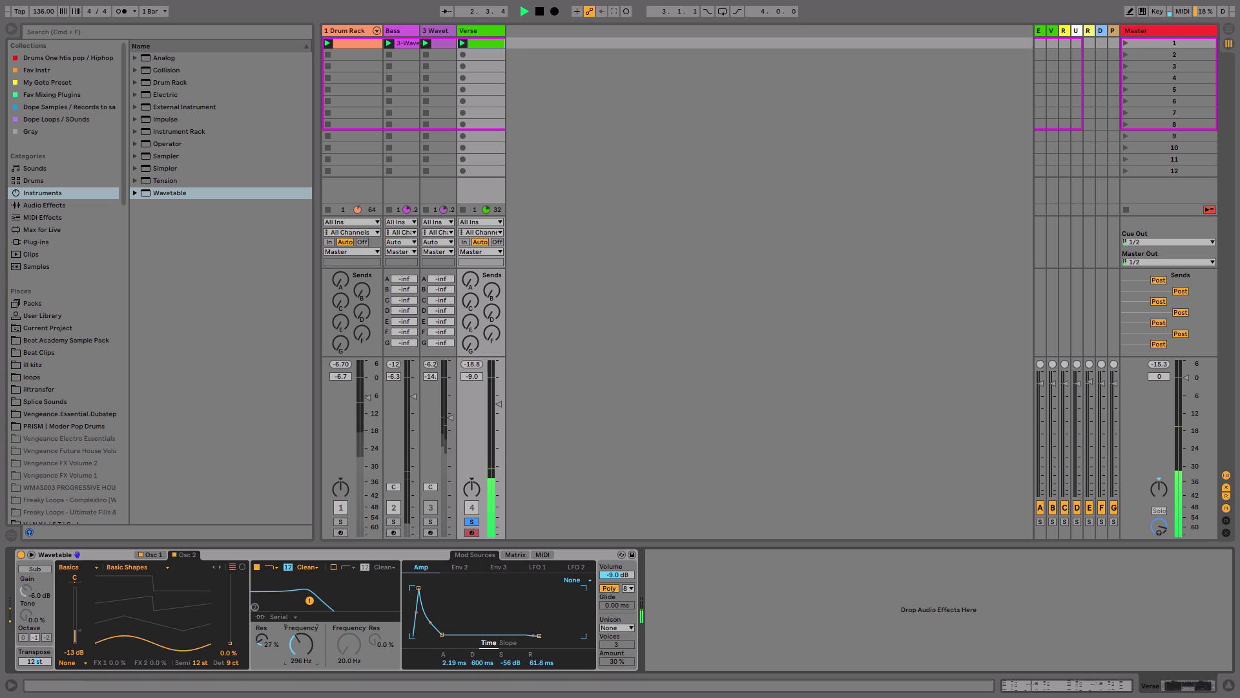
Set the Wavetable's unison mode to Classic with a 12 % amount and lower Osc 2's gain to -14 dB.
click(616, 627)
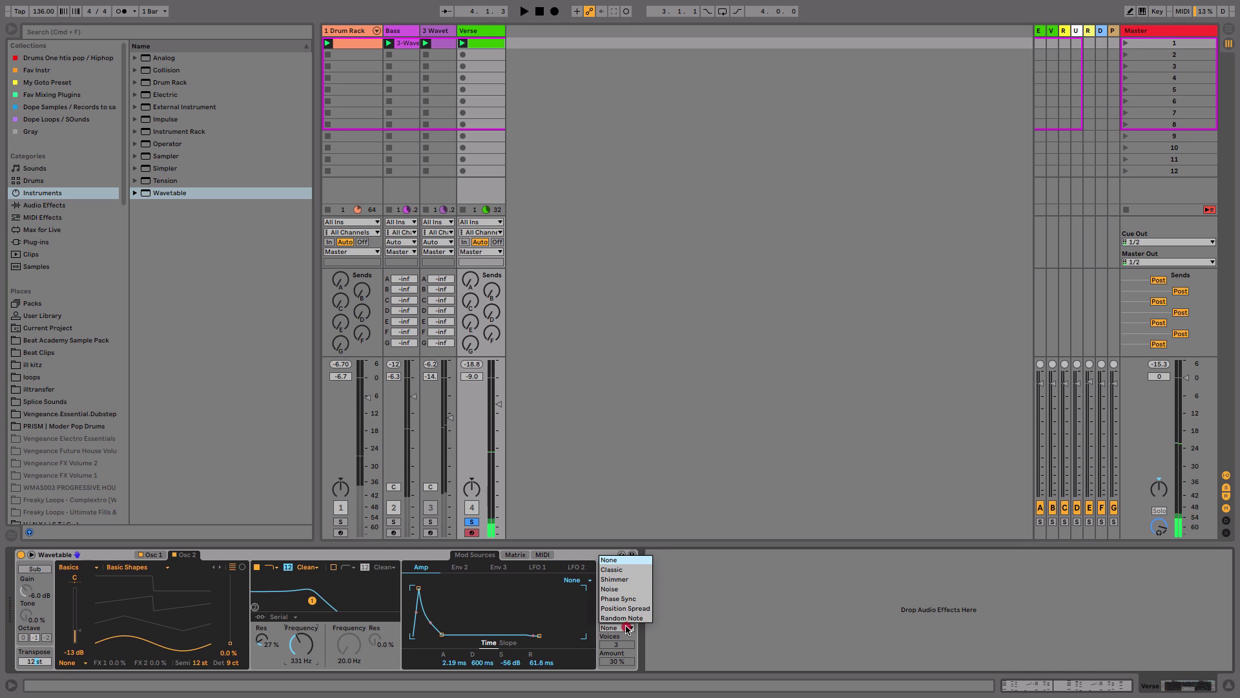
click(630, 568)
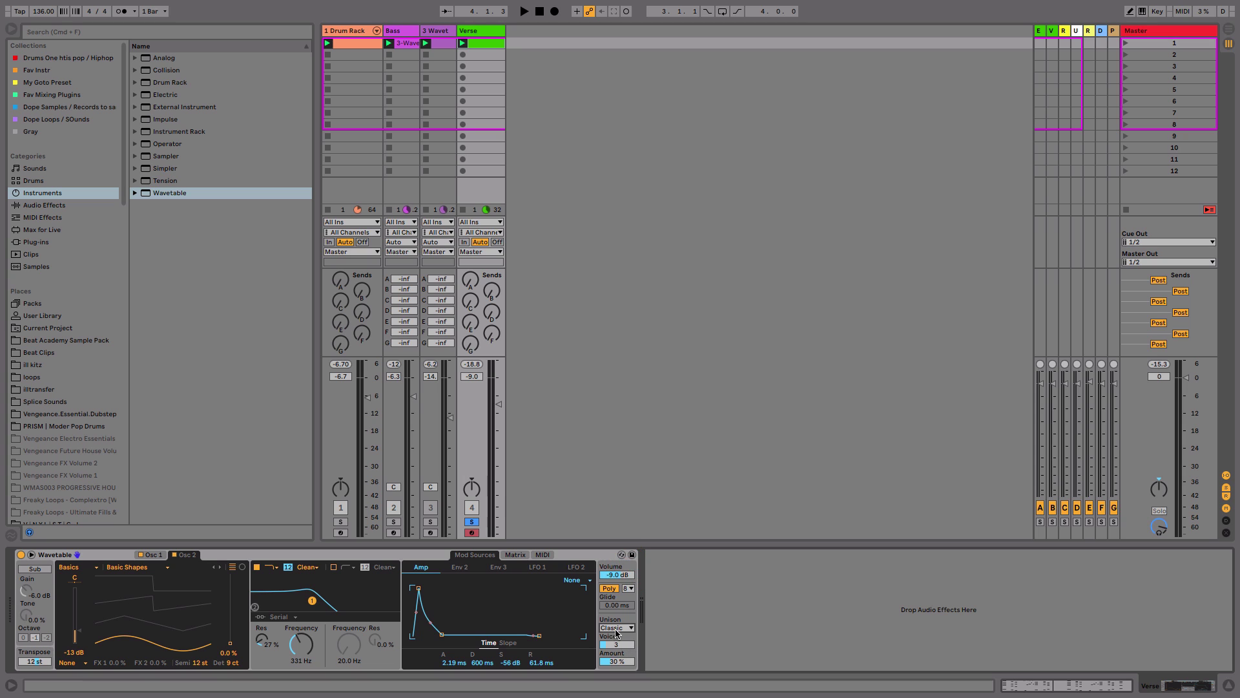
key(space)
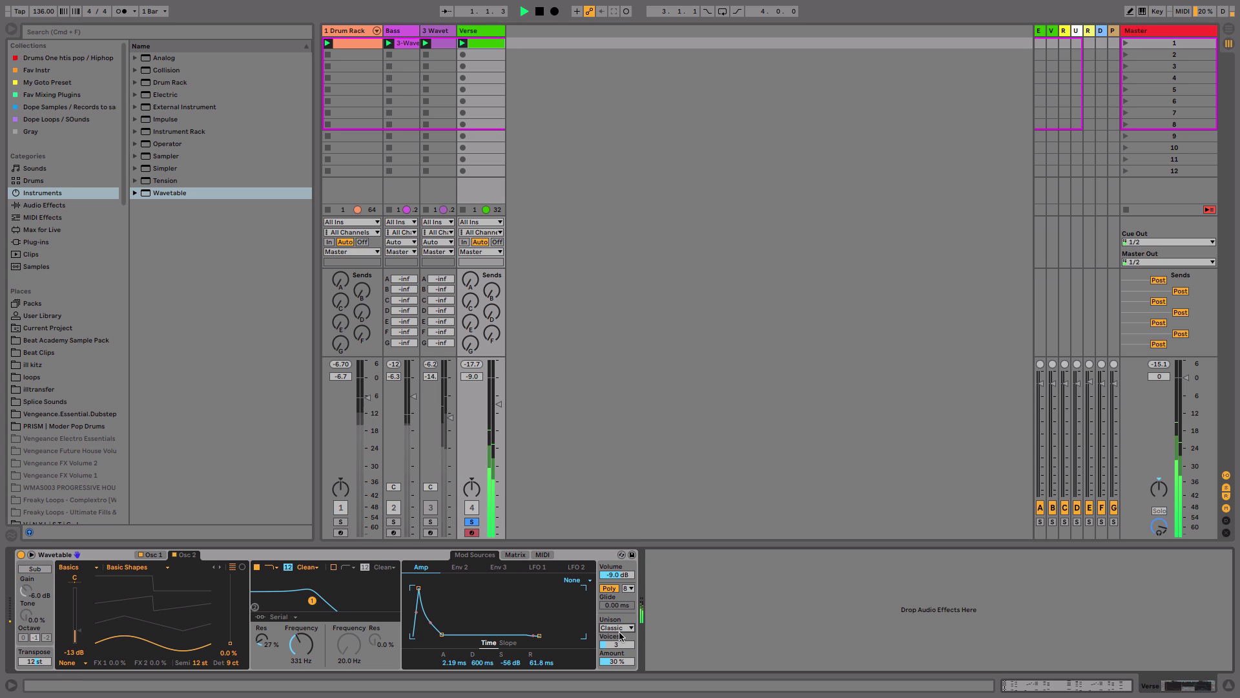
drag(616, 661, 617, 672)
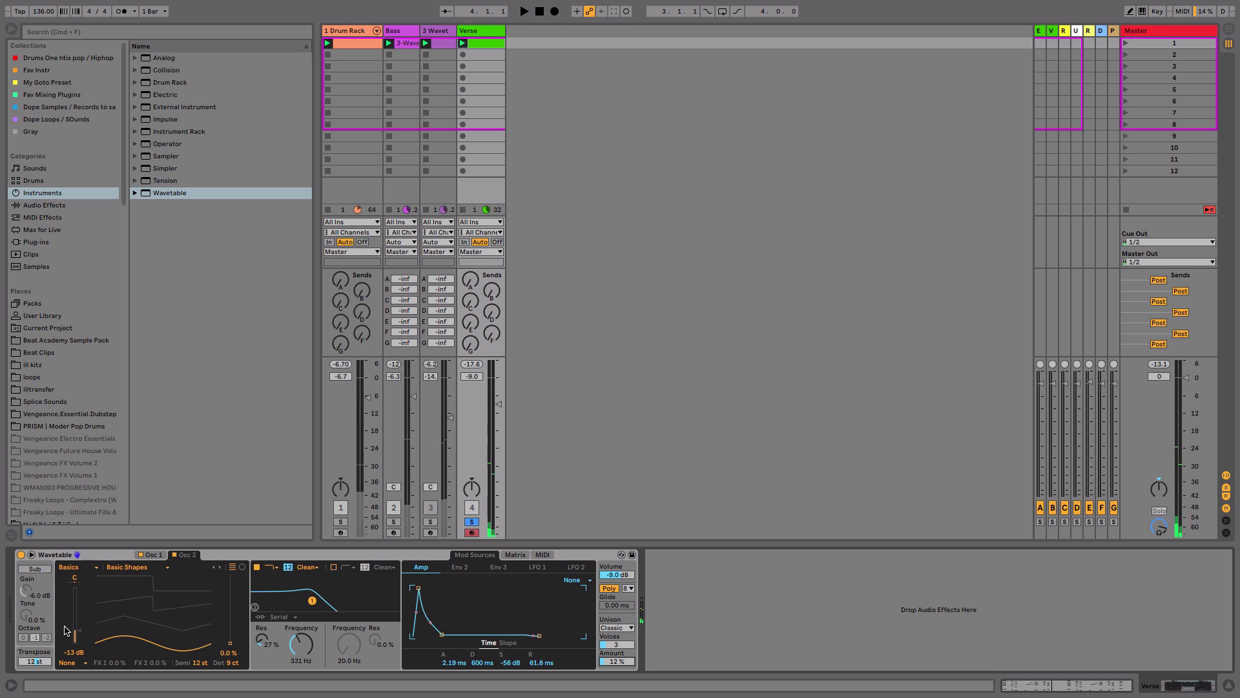
drag(76, 626, 76, 630)
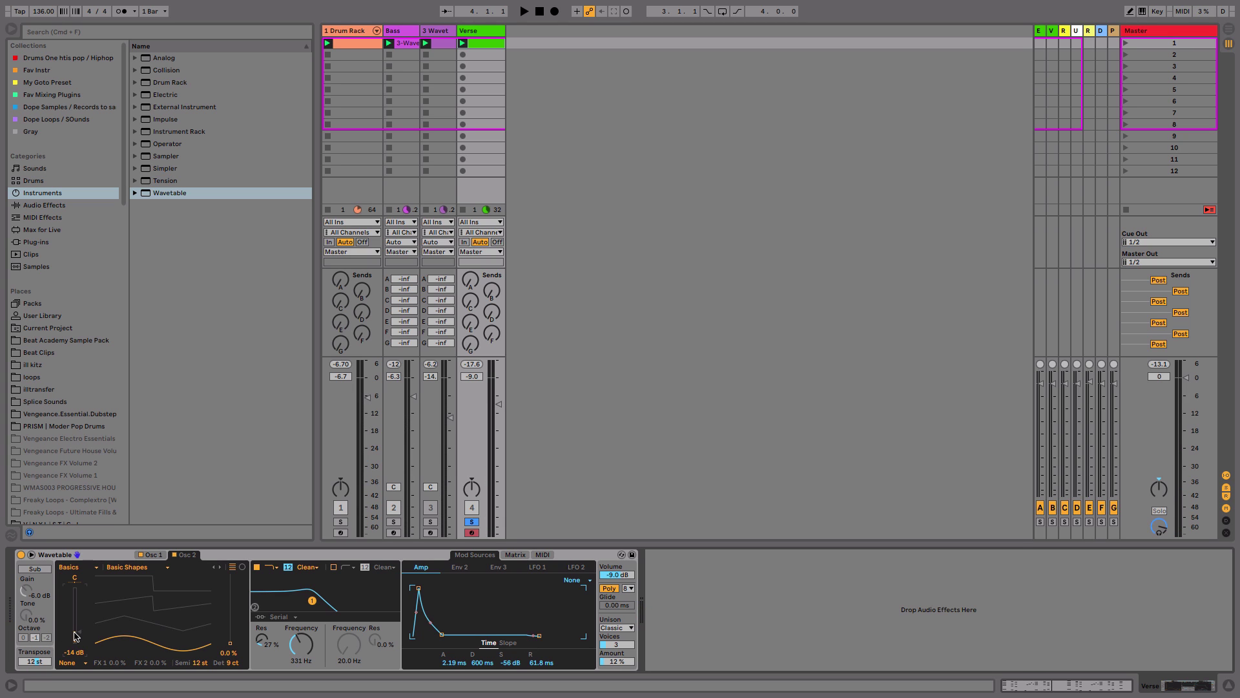
Group the Verse Wavetable into an Instrument Rack, show its chain list and duplicate the Wavetable chain.
click(108, 557)
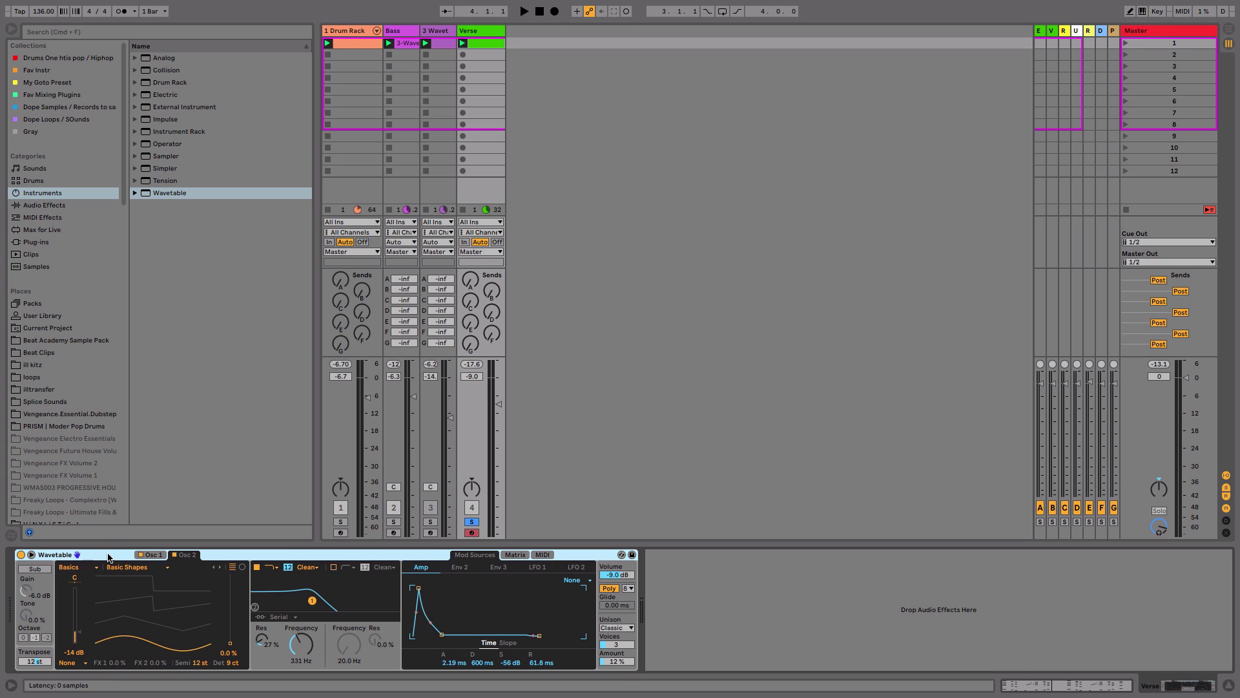
key(super+g)
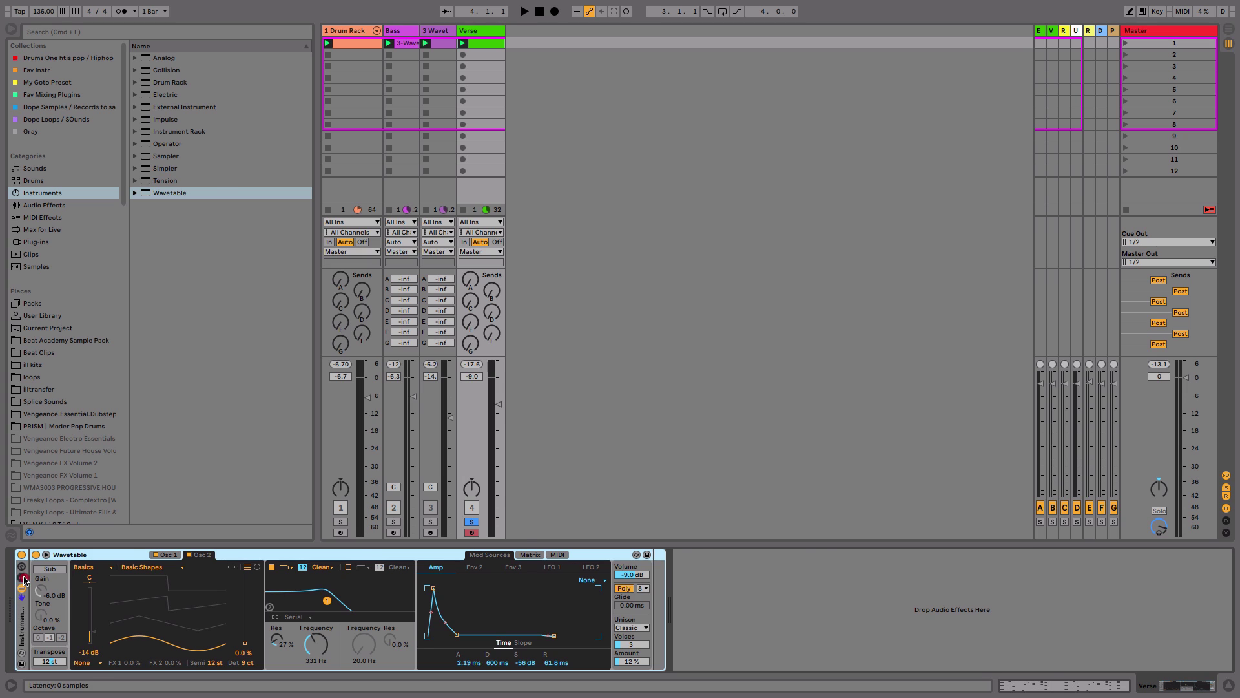
key(super+g)
double_click(53, 585)
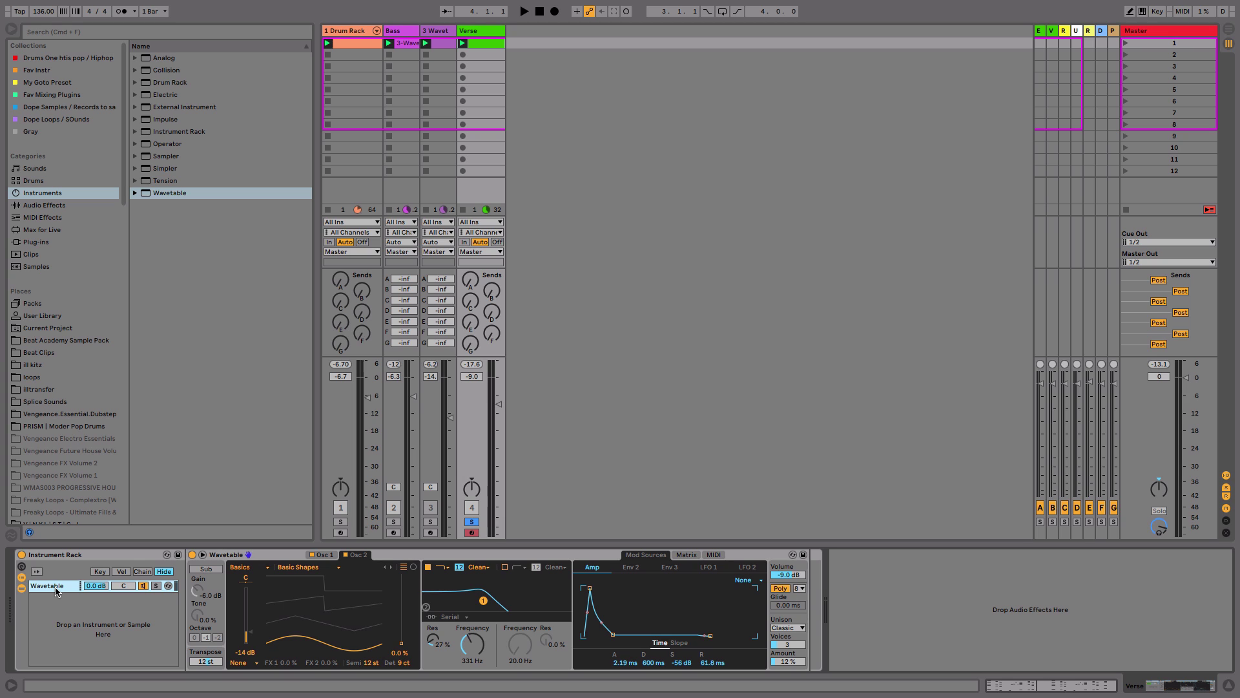
key(super+d)
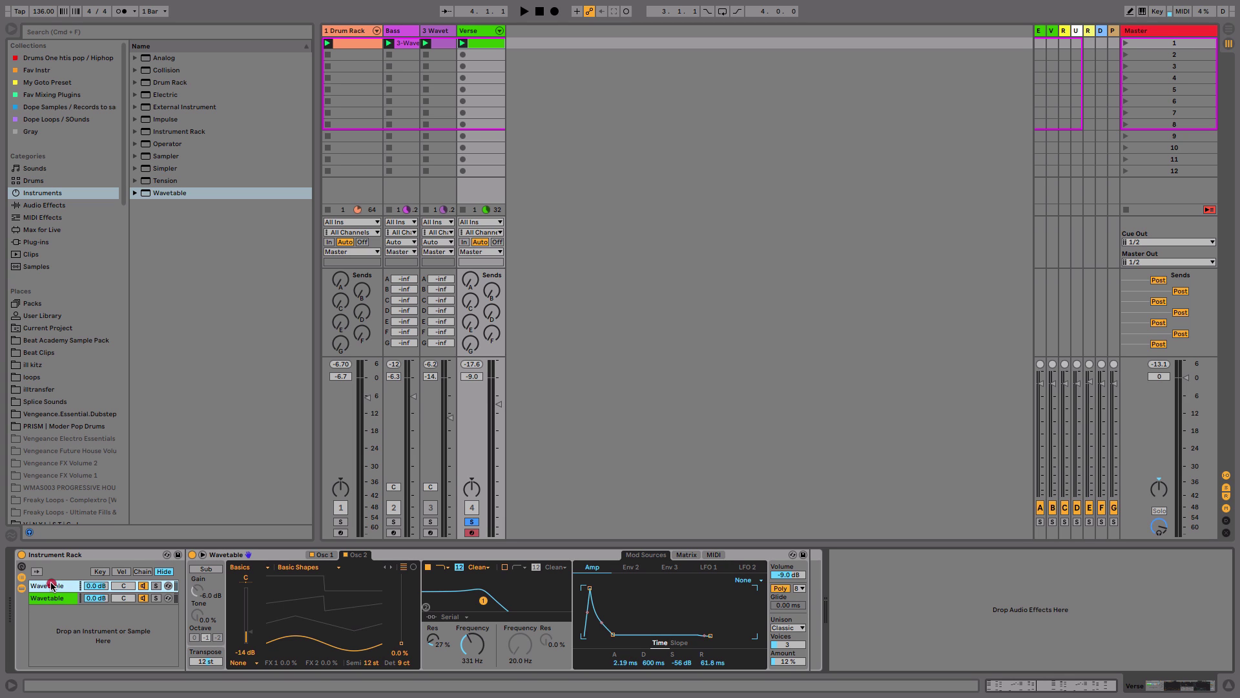
Solo the second Wavetable chain in the Instrument Rack and audition it.
key(Up)
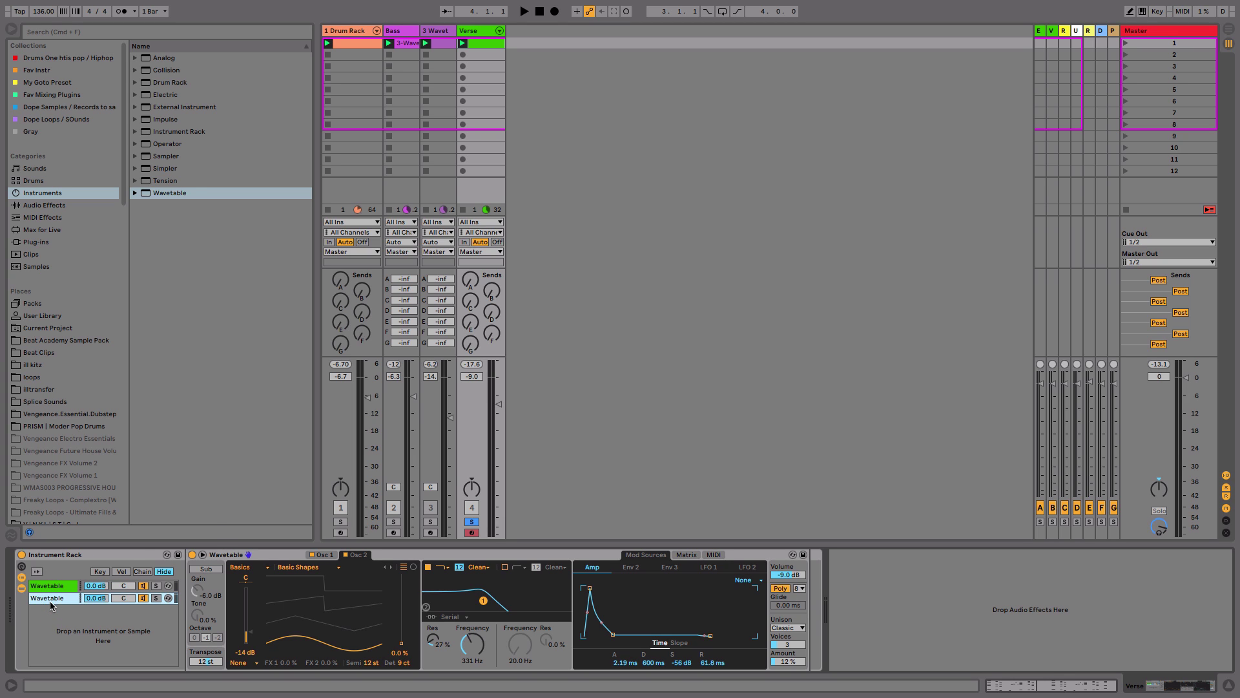
right_click(51, 601)
click(137, 553)
click(48, 602)
key(space)
key(space)
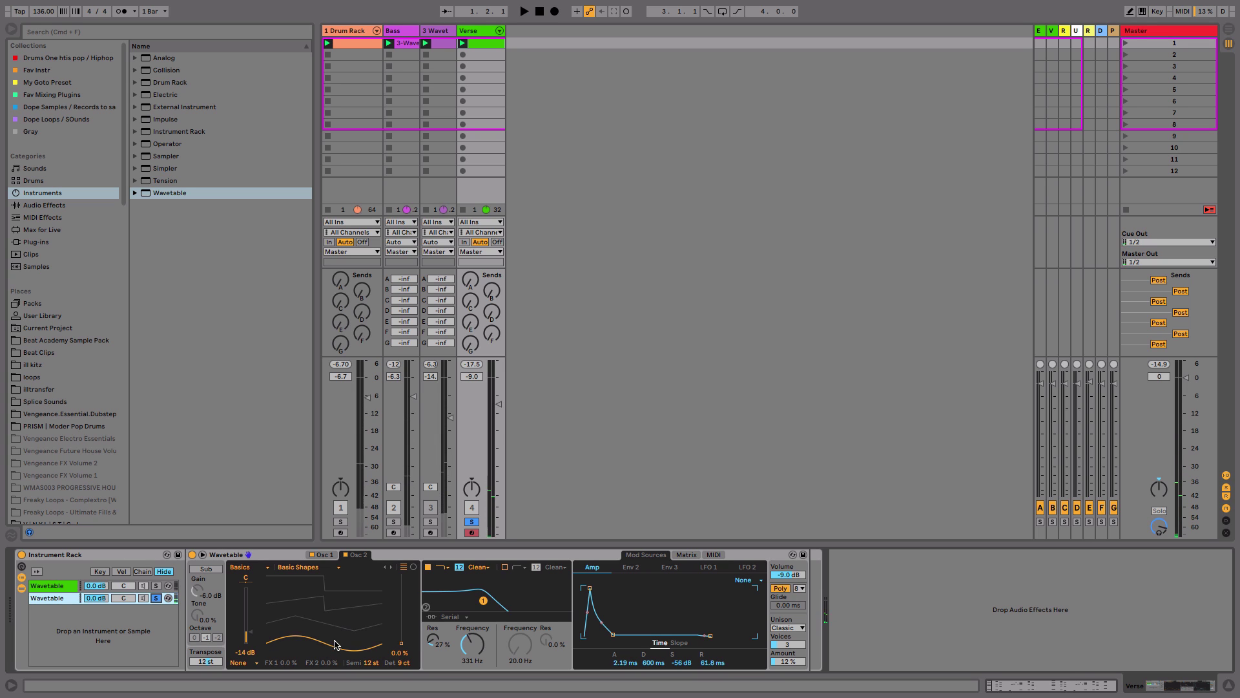
Set the second chain's Osc 1 wavetable position to 70 % and amp attack to 1.37 ms, unsolo it and audition both chains.
drag(335, 644, 326, 581)
click(325, 554)
key(space)
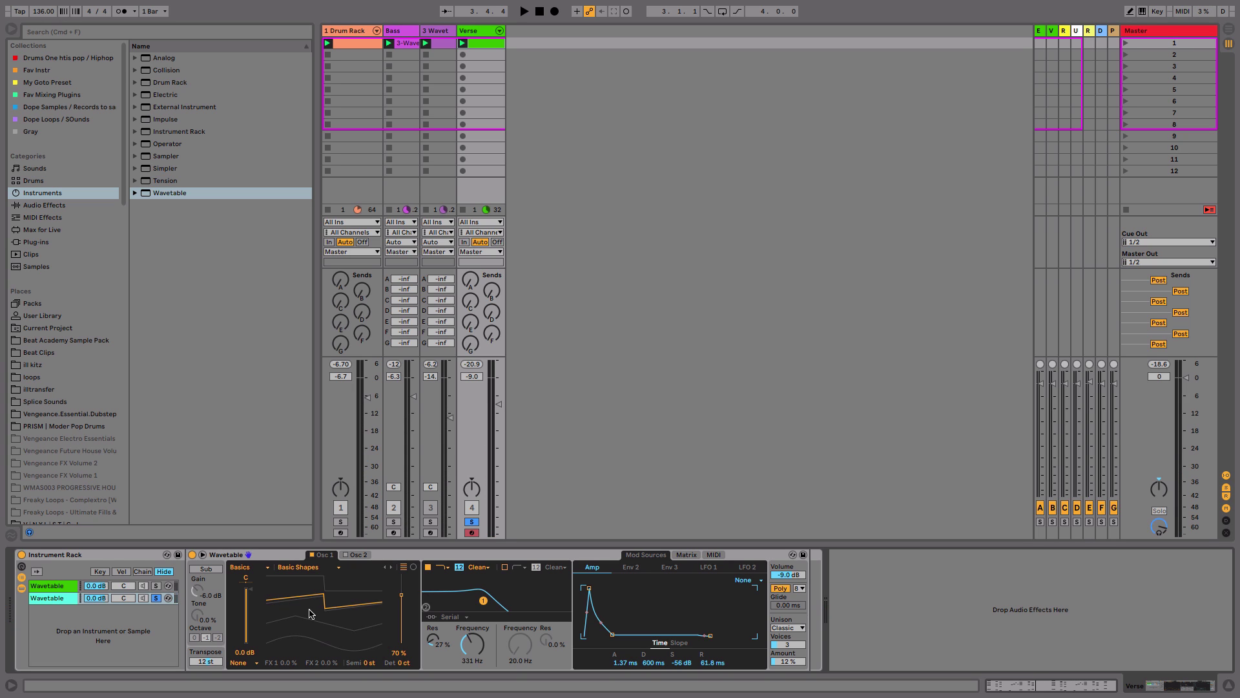
click(156, 597)
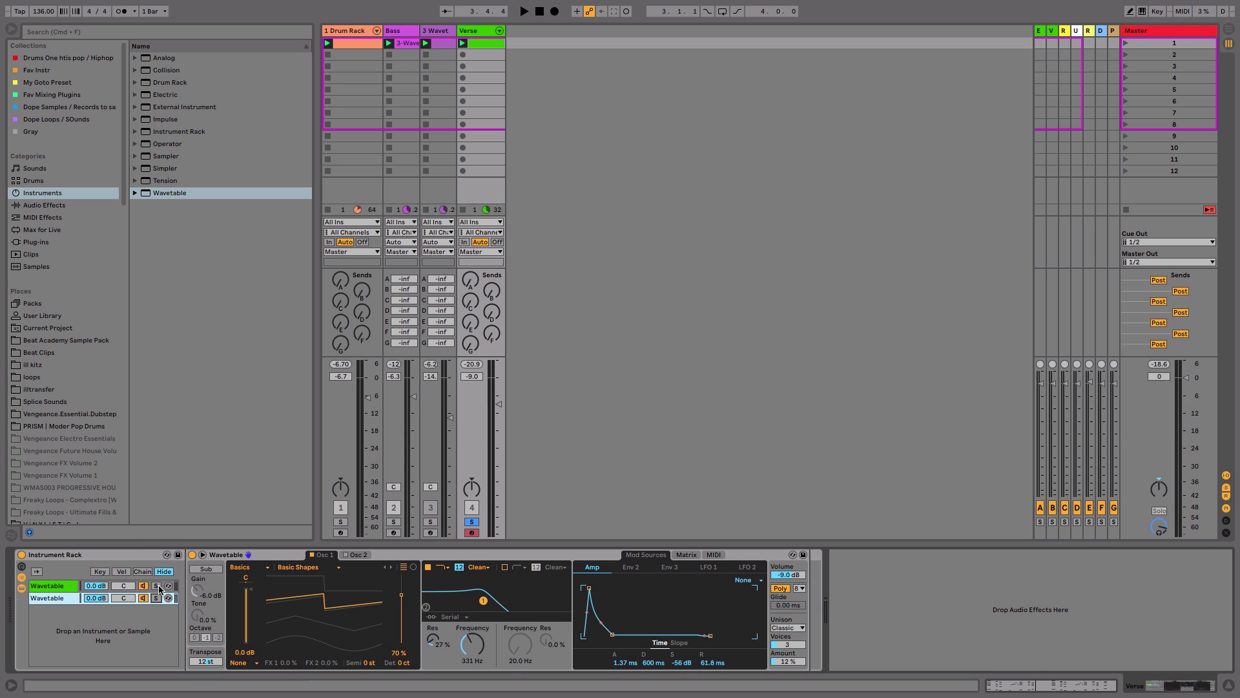
key(space)
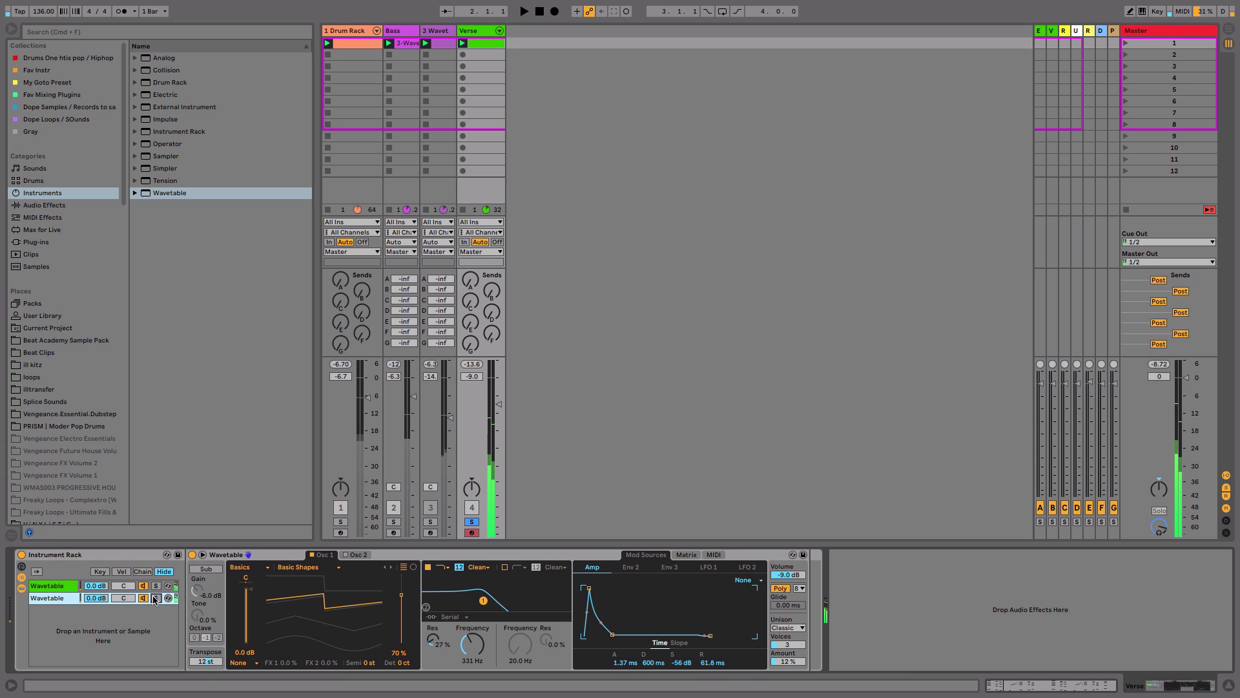
Solo the second Wavetable chain, lower its filter 1 frequency to 238 Hz and set Env 2's modulation of that frequency to about 36.
click(156, 598)
drag(475, 645, 474, 654)
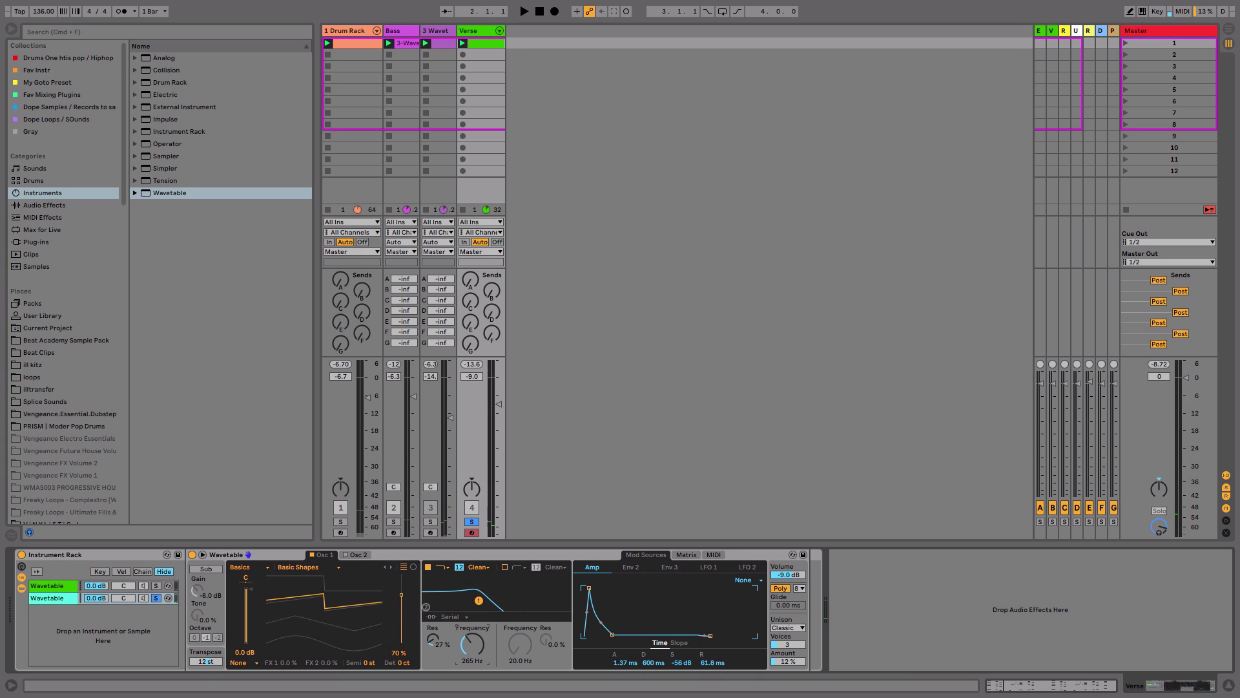
click(644, 569)
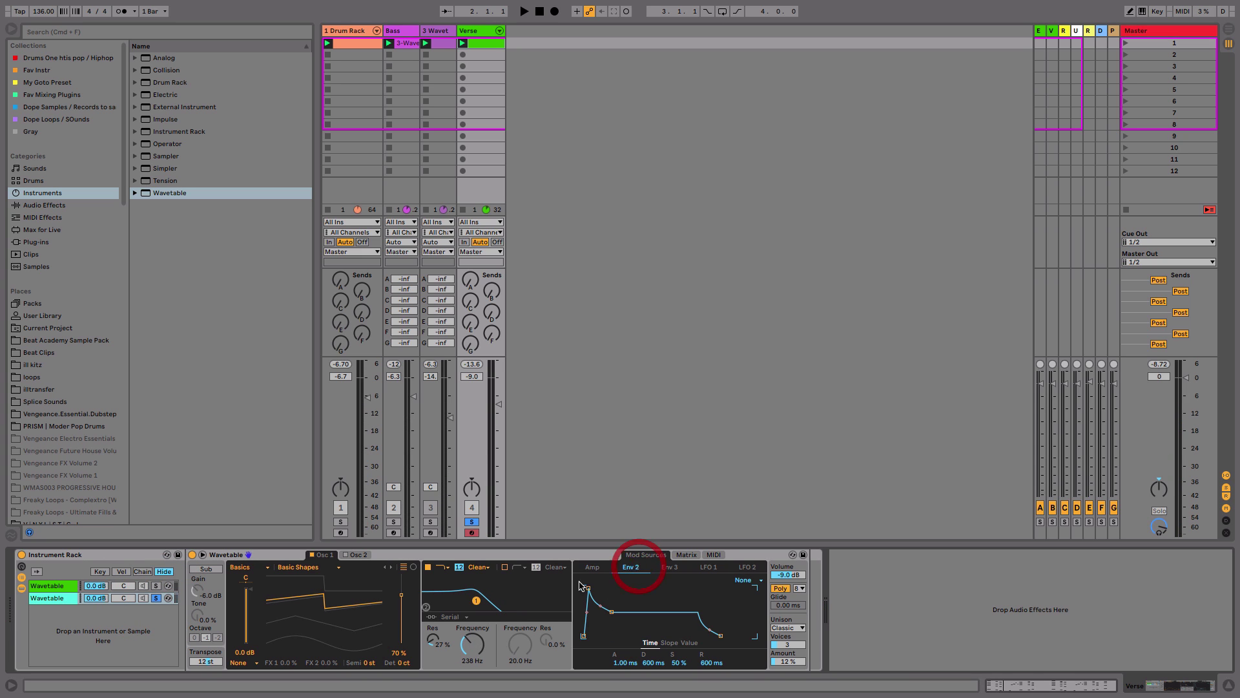
click(682, 554)
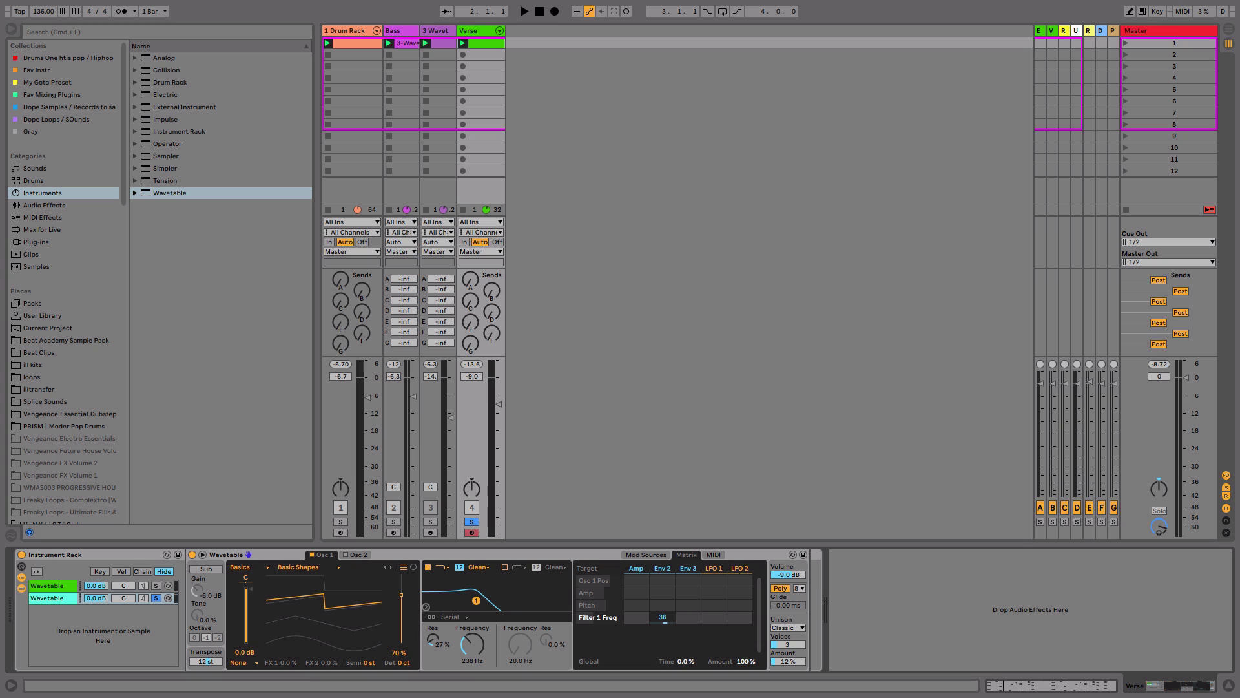
drag(661, 618, 660, 623)
Shape Env 2 to 1.54 ms attack, 192 ms decay, 0.8 % sustain and 26.2 ms release, and lower filter 1 frequency to 202 Hz.
click(646, 555)
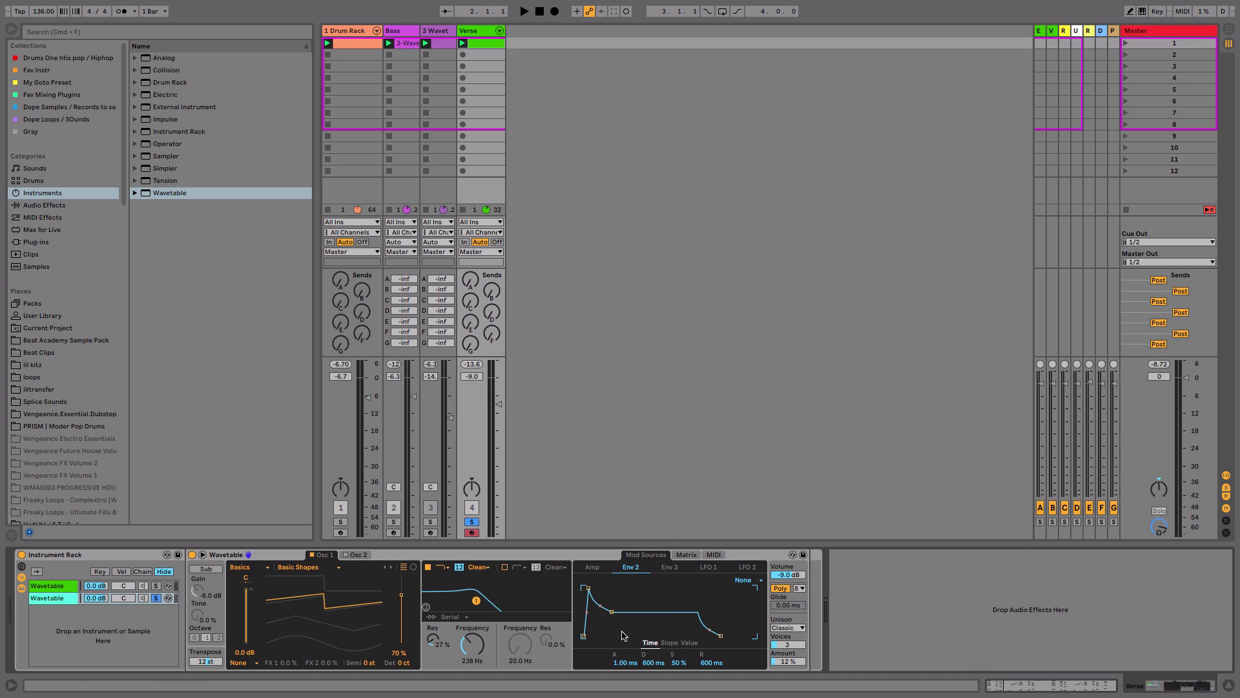
key(space)
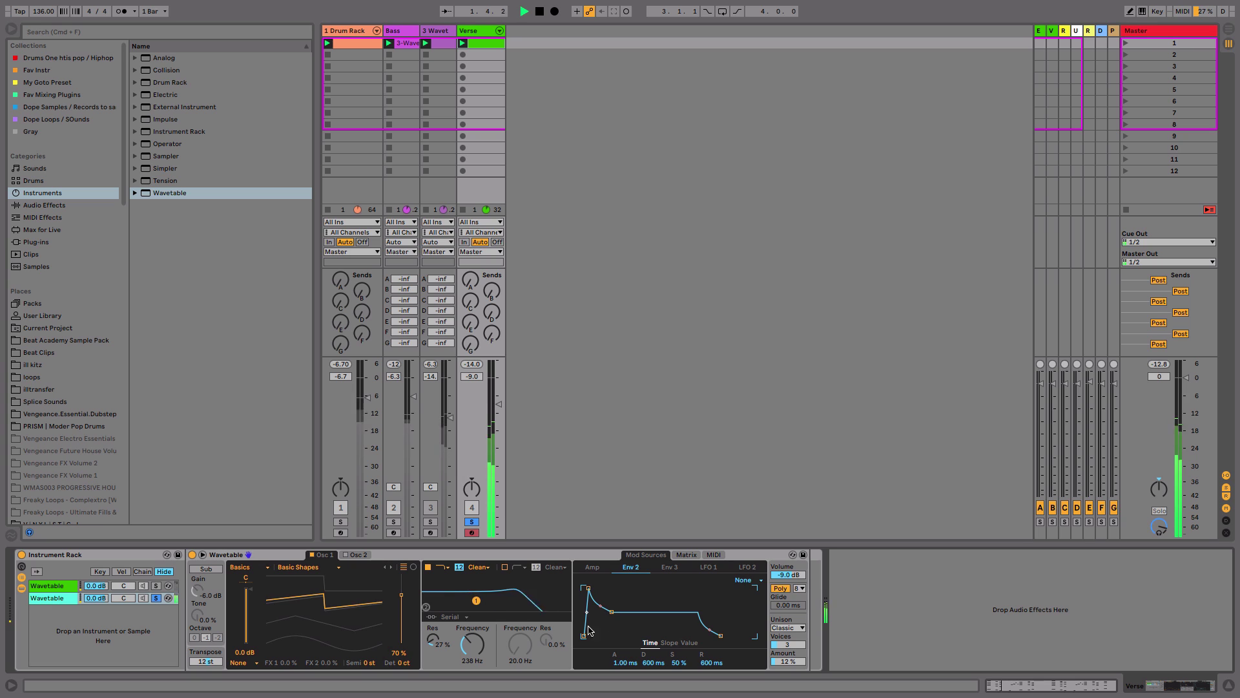
key(space)
drag(653, 662, 679, 688)
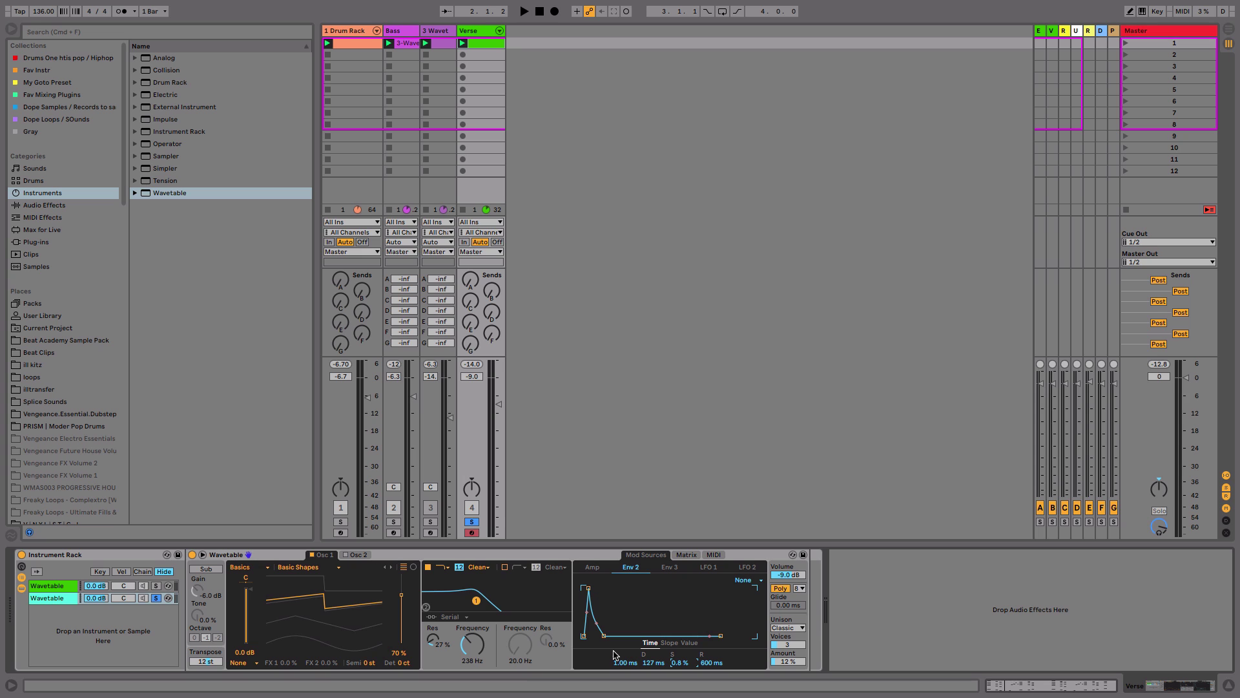
key(space)
drag(653, 662, 711, 691)
drag(613, 667, 613, 664)
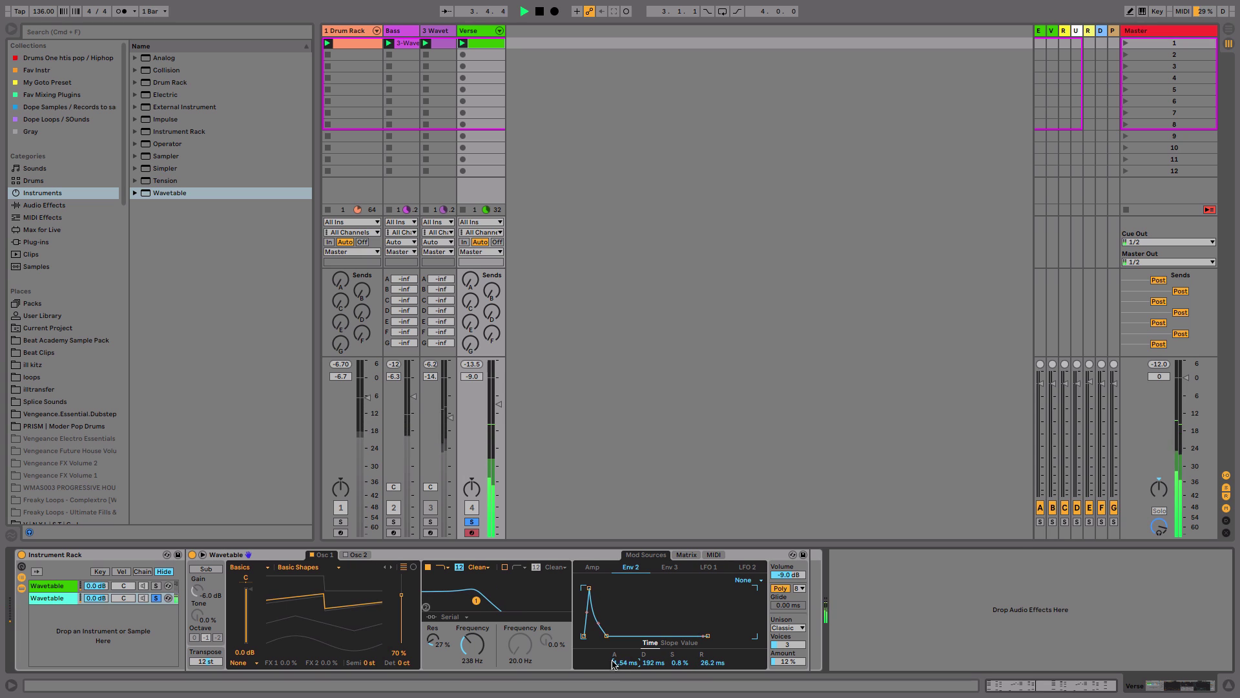
drag(472, 644, 472, 650)
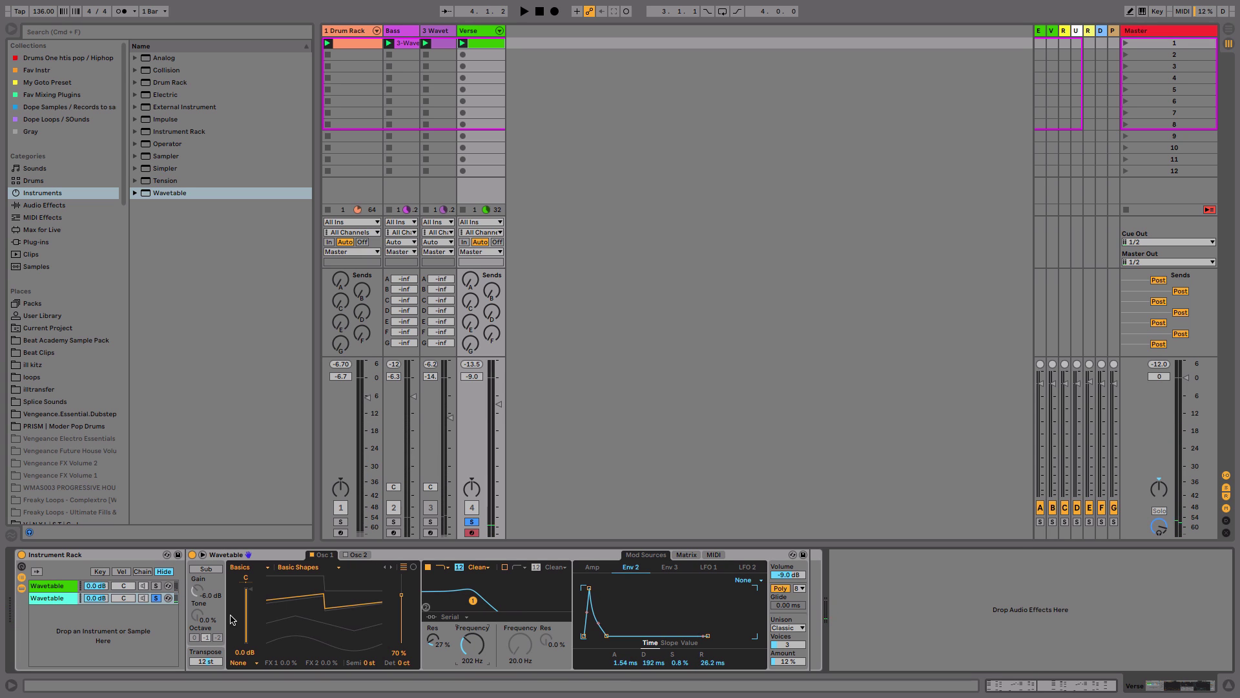
Reactivate both Wavetable chains together and lower the second chain's volume to -14.3 dB during playback.
click(139, 600)
drag(95, 597, 102, 606)
key(space)
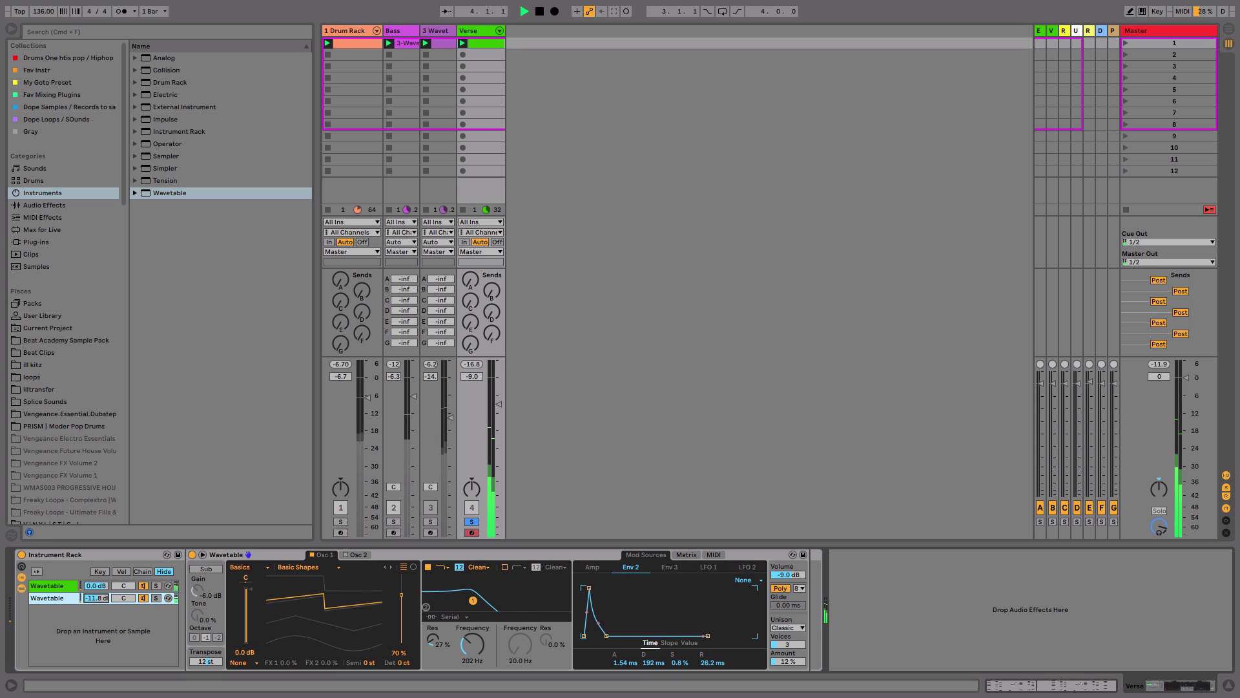
Raise the Verse track's send B to the ValhallaVintageVerb return while auditioning, and unsolo the track.
drag(493, 293, 493, 288)
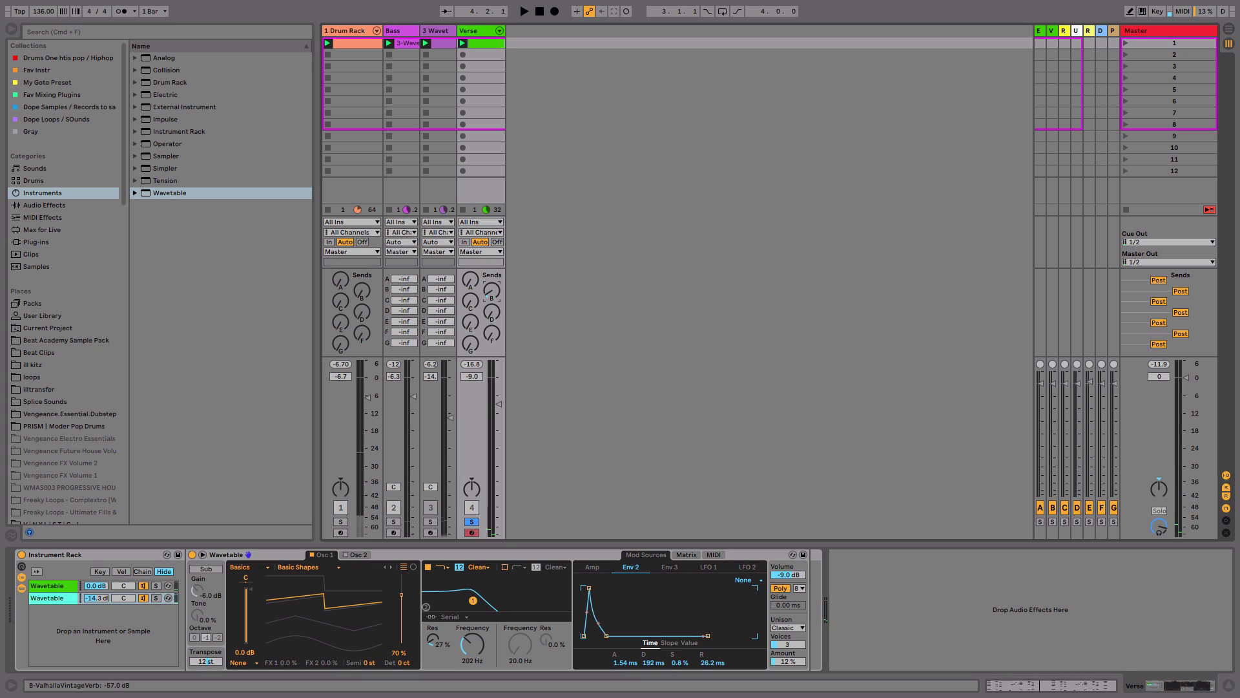
key(space)
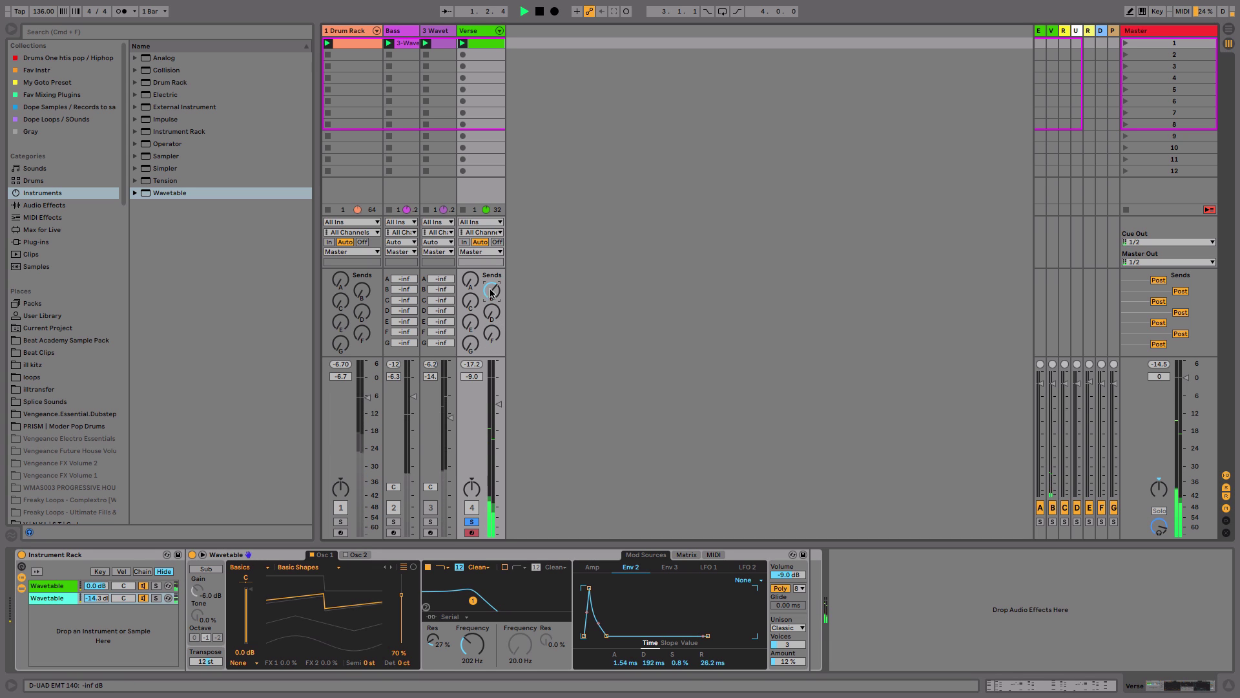
click(472, 521)
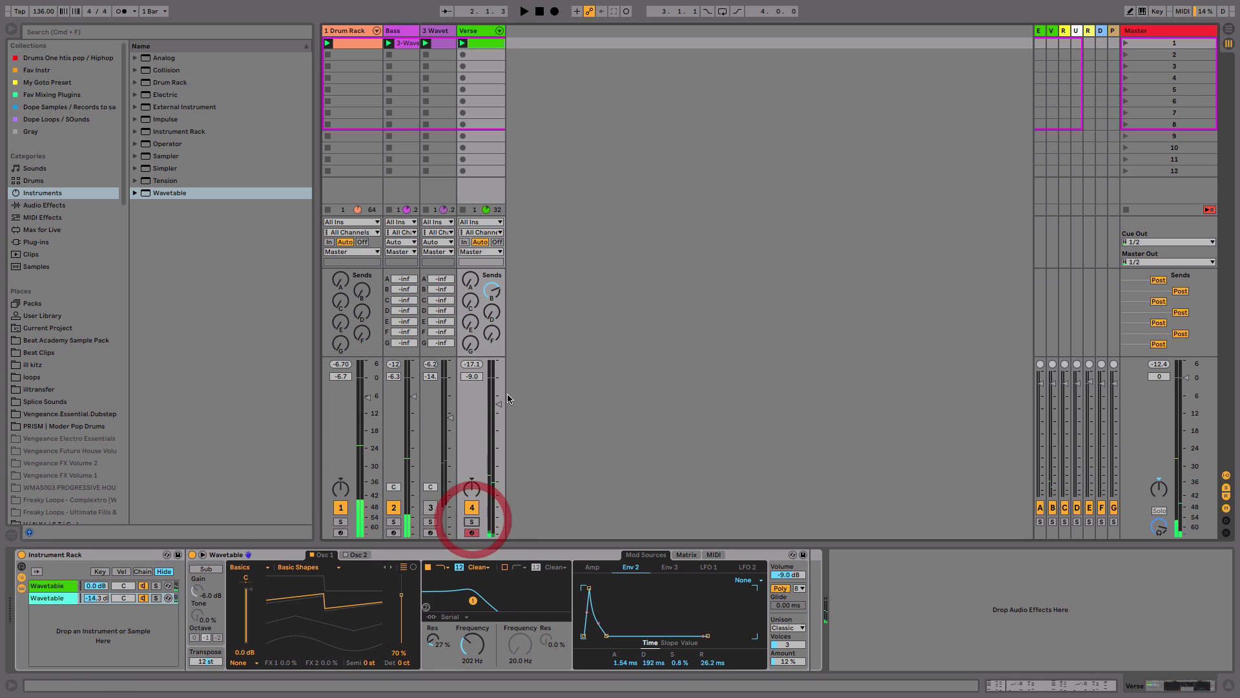
Balance the Verse synth against the full beat with the track volume at -6.0 dB and the second chain at -15.6 dB.
drag(499, 404, 499, 395)
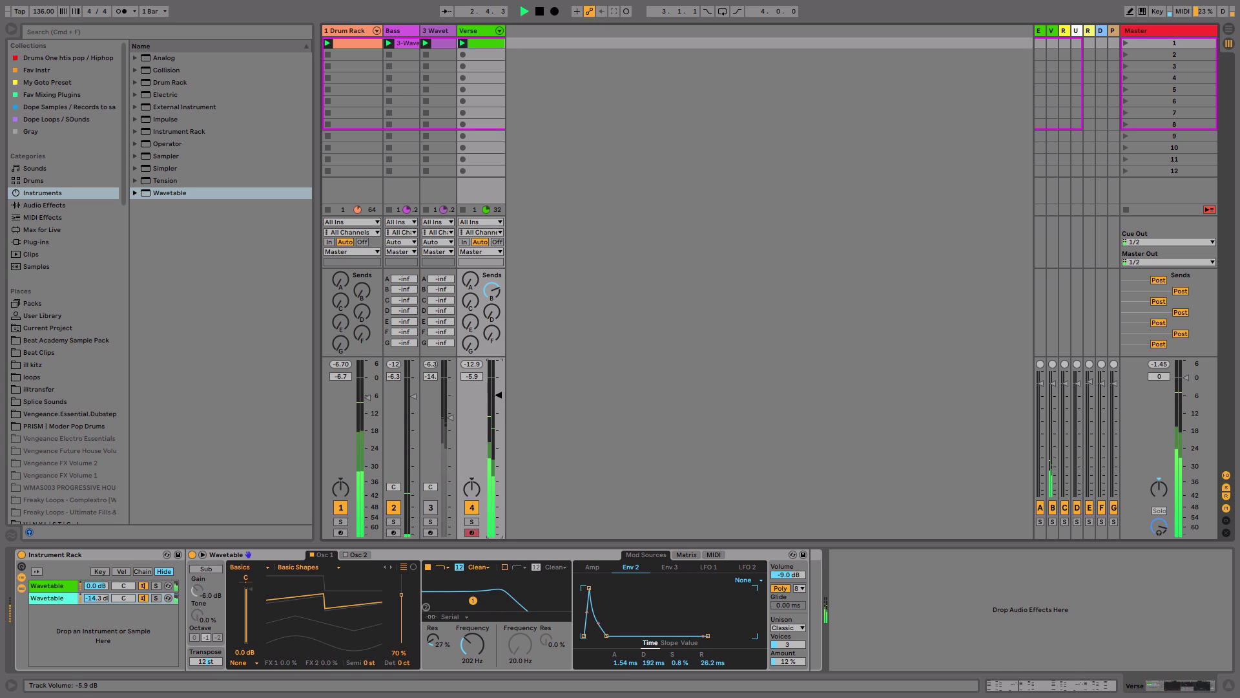
drag(96, 597, 96, 602)
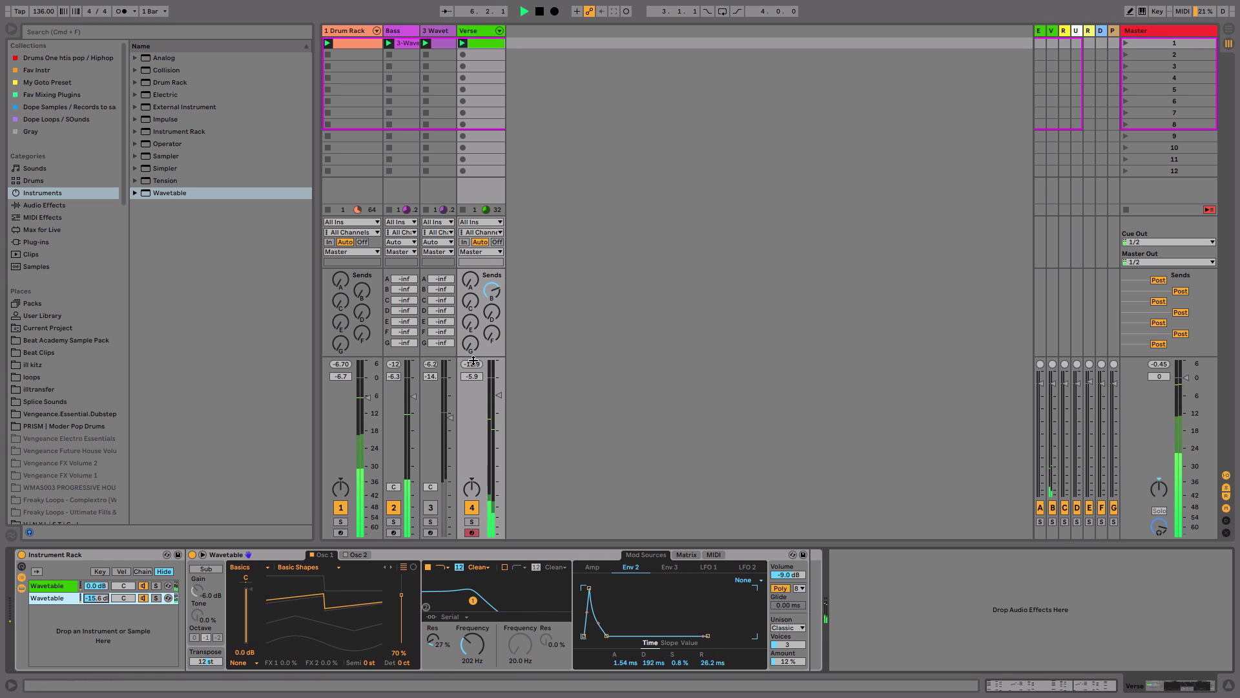
drag(499, 396, 501, 396)
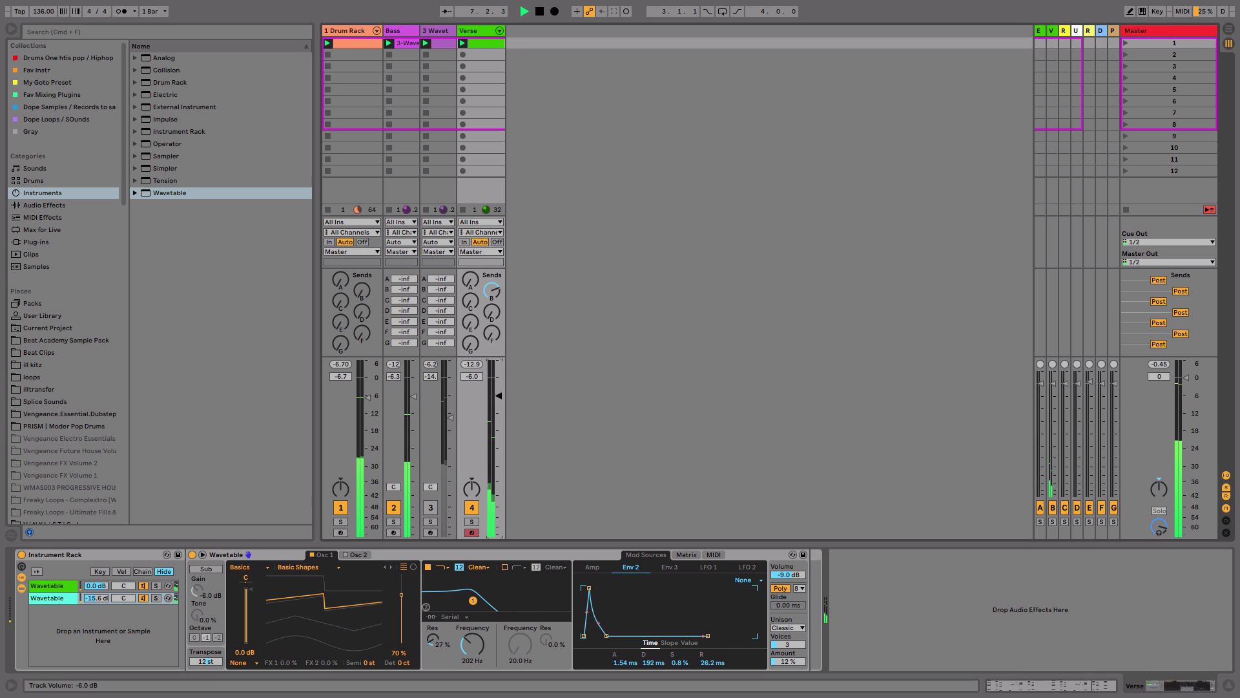